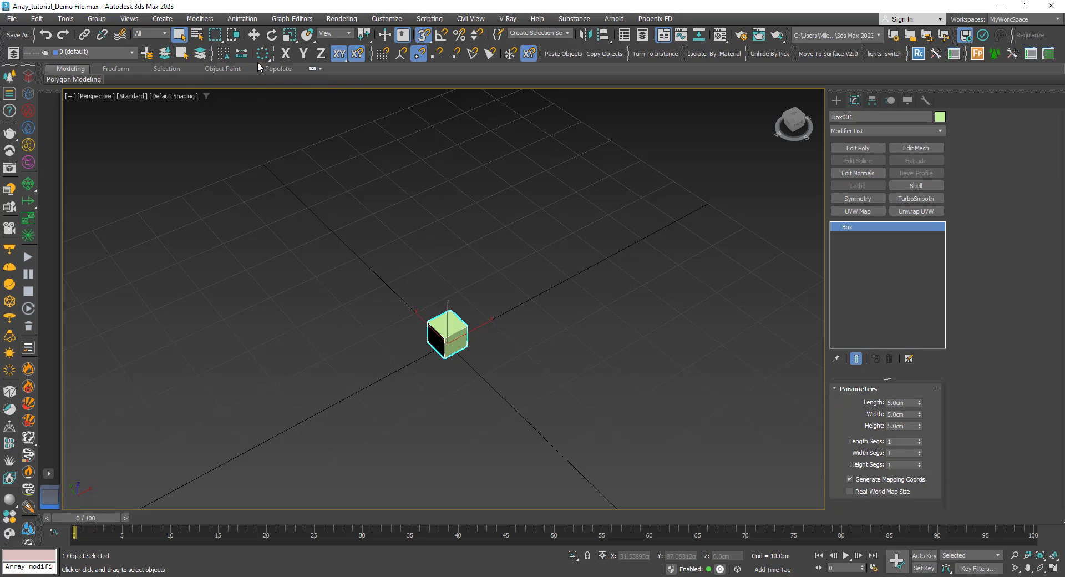
Step: Check that the Extras toolbar is enabled and locate the Array tool on it
right_click(1059, 48)
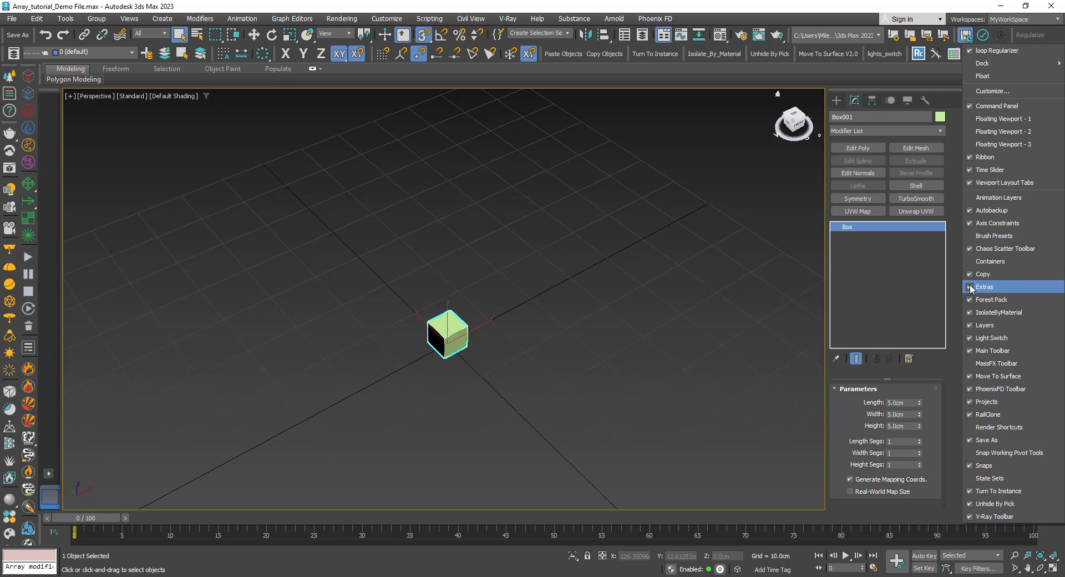
left_click(991, 287)
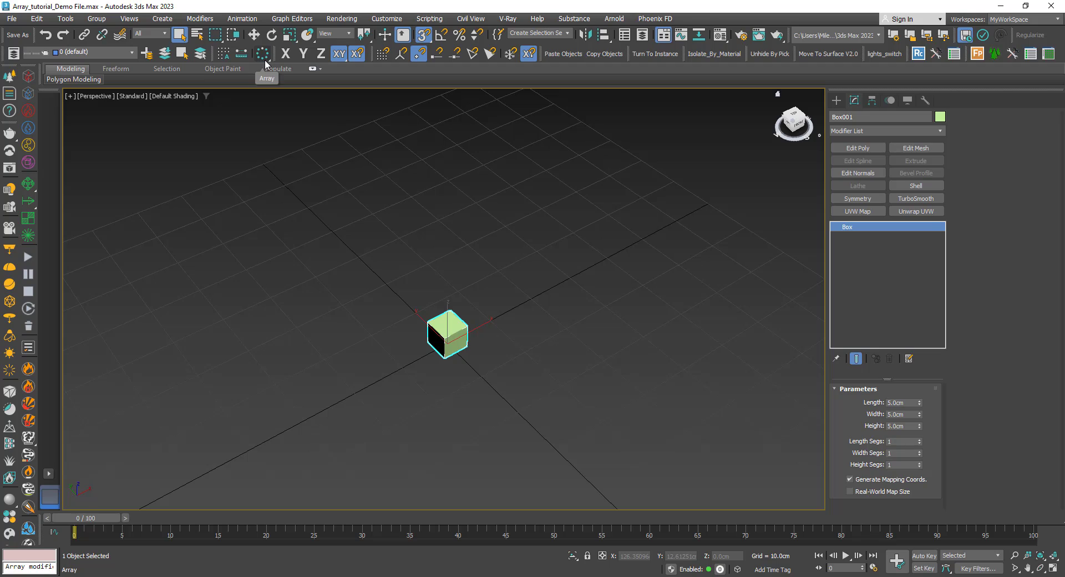
mouse_move(263, 54)
left_mouse_down()
mouse_move(262, 122)
mouse_move(263, 66)
left_mouse_up()
middle_click_drag(445, 331, 481, 334, "alt")
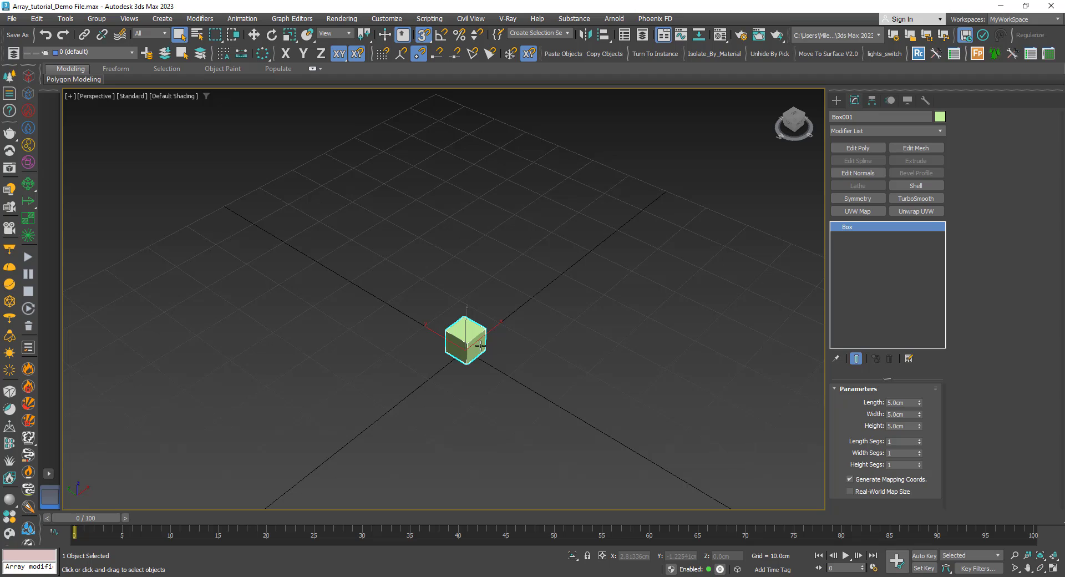
scroll(480, 346, "up", 2)
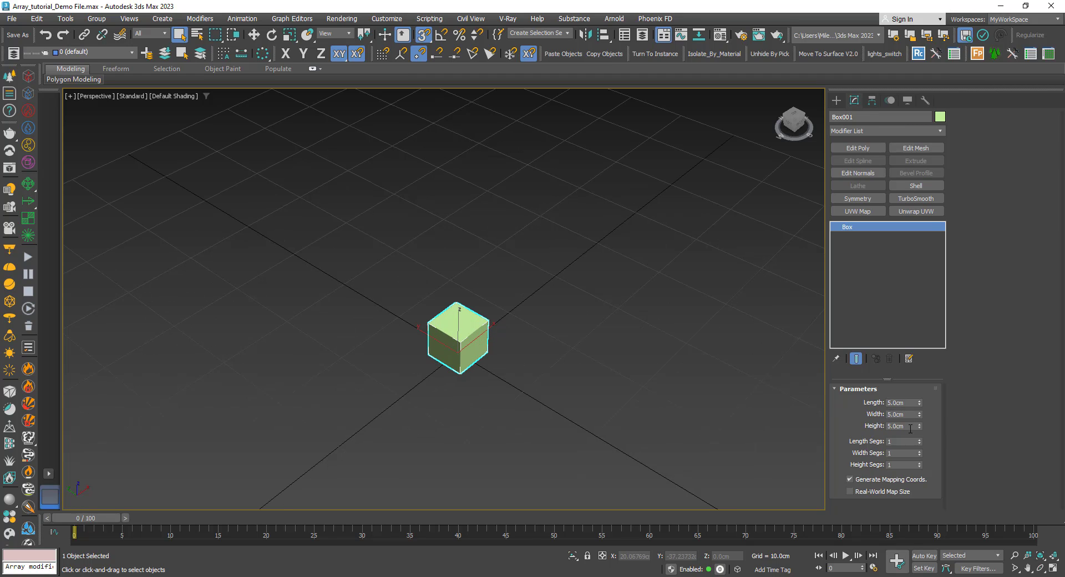
scroll(483, 387, "down", 2)
middle_click_drag(461, 355, 442, 332, "alt")
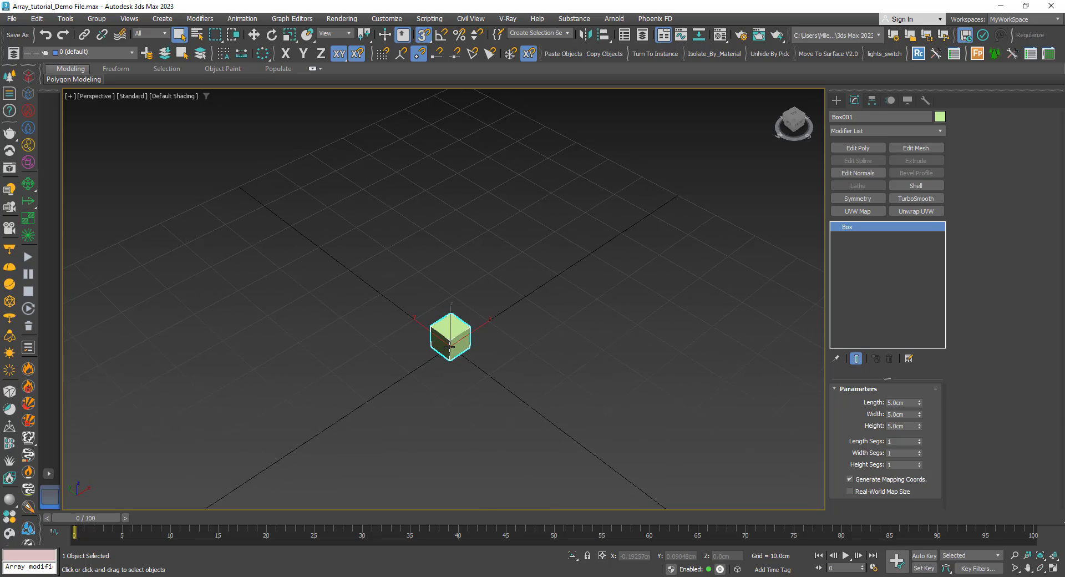
scroll(446, 338, "down", 2)
scroll(450, 341, "up", 1)
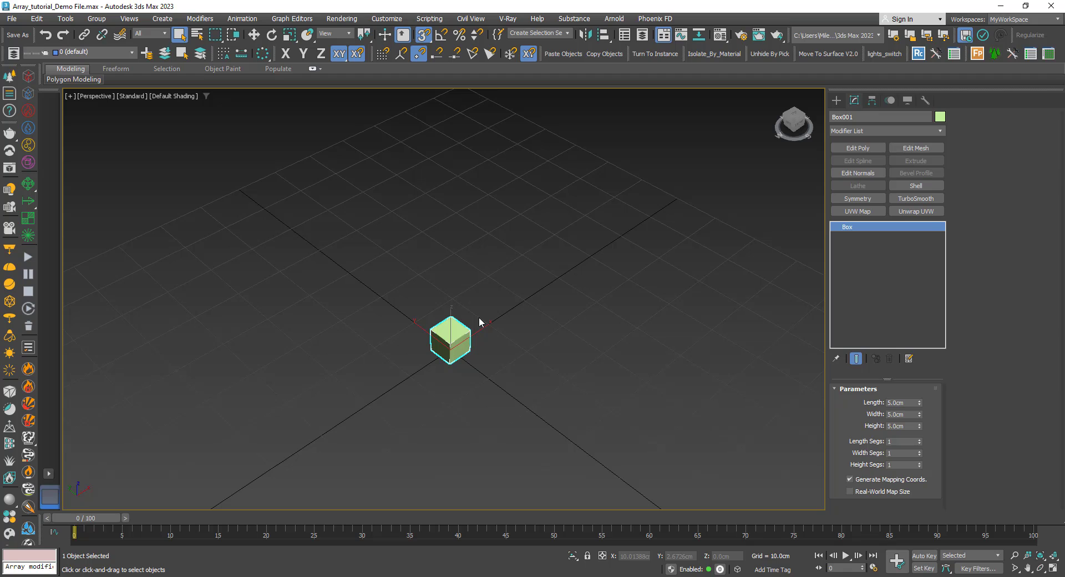
scroll(453, 341, "down", 2)
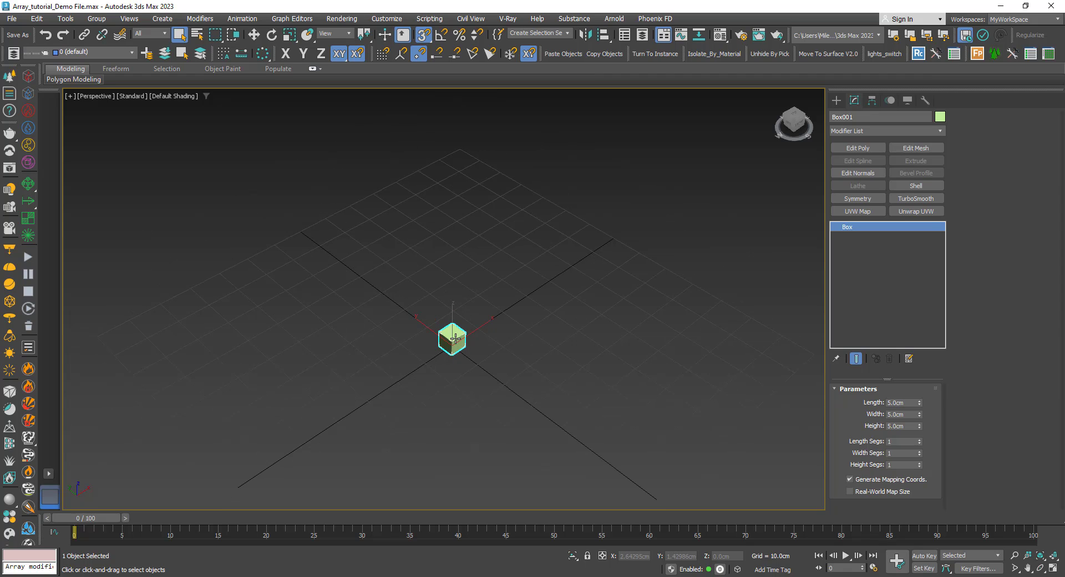
scroll(453, 341, "up", 1)
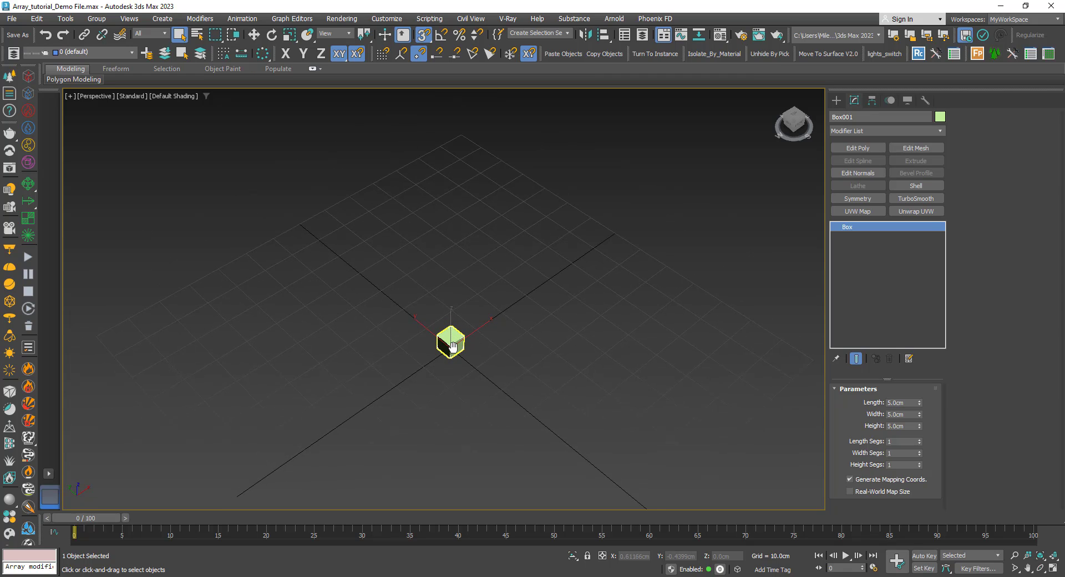
scroll(453, 346, "up", 2)
scroll(453, 347, "down", 1)
middle_click_drag(450, 339, 451, 355, "alt")
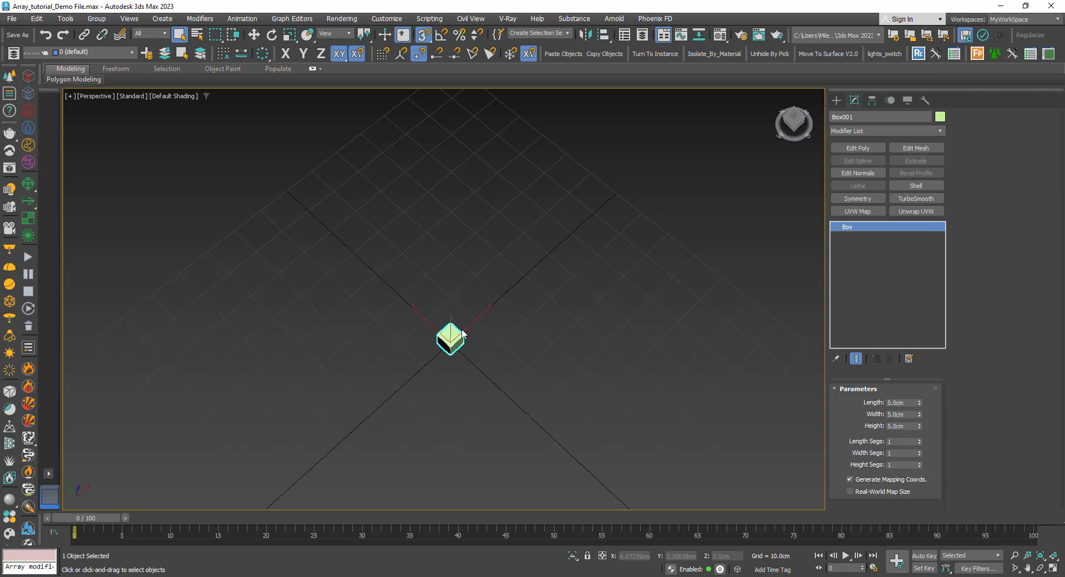
mouse_move(432, 332)
middle_mouse_down("alt")
mouse_move(424, 302)
mouse_move(430, 326)
middle_mouse_up("alt")
scroll(453, 337, "up", 4)
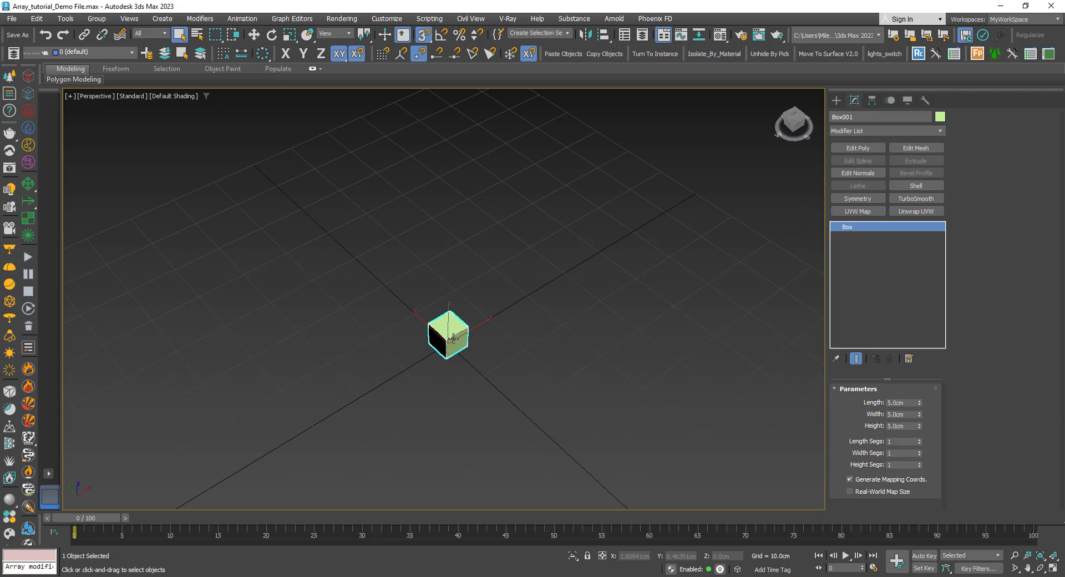
scroll(453, 330, "down", 2)
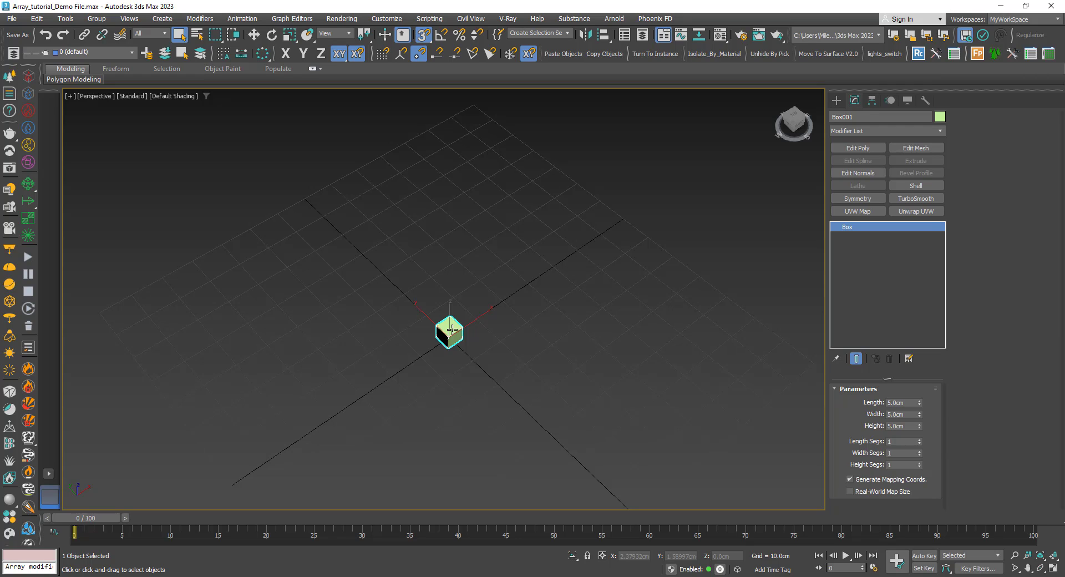
scroll(452, 330, "up", 1)
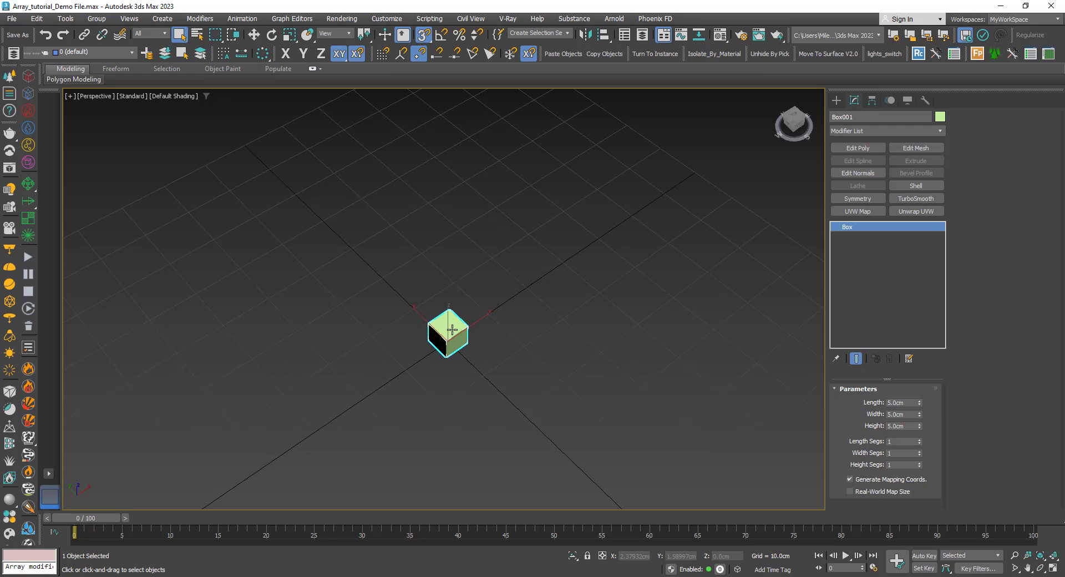
middle_click_drag(452, 330, 450, 316)
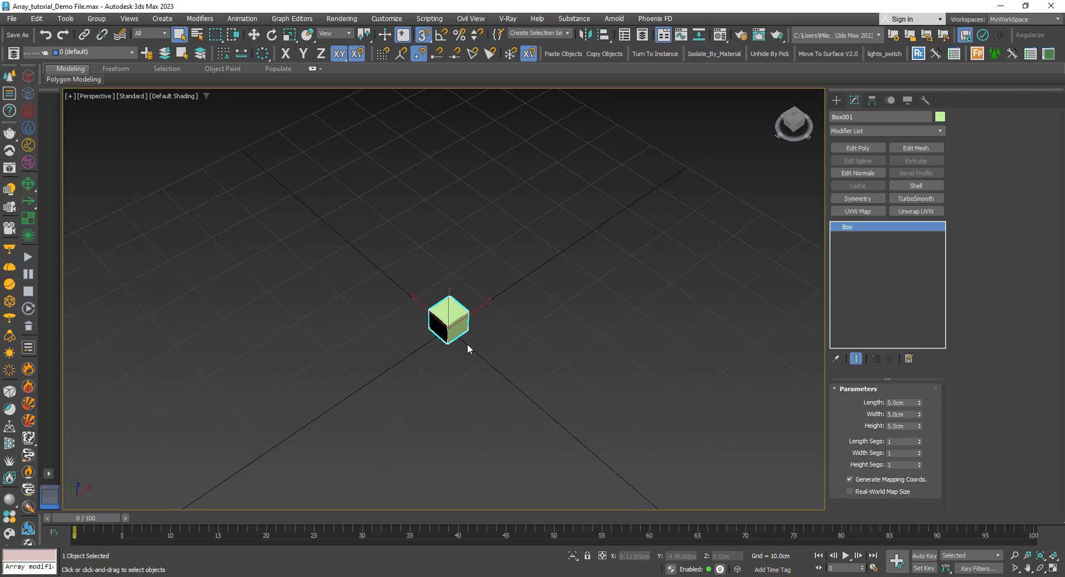
Step: Select the green box, open the Array tool for it, and place the dialog clear of the box
left_click(482, 351)
left_click(447, 326)
left_click(264, 54)
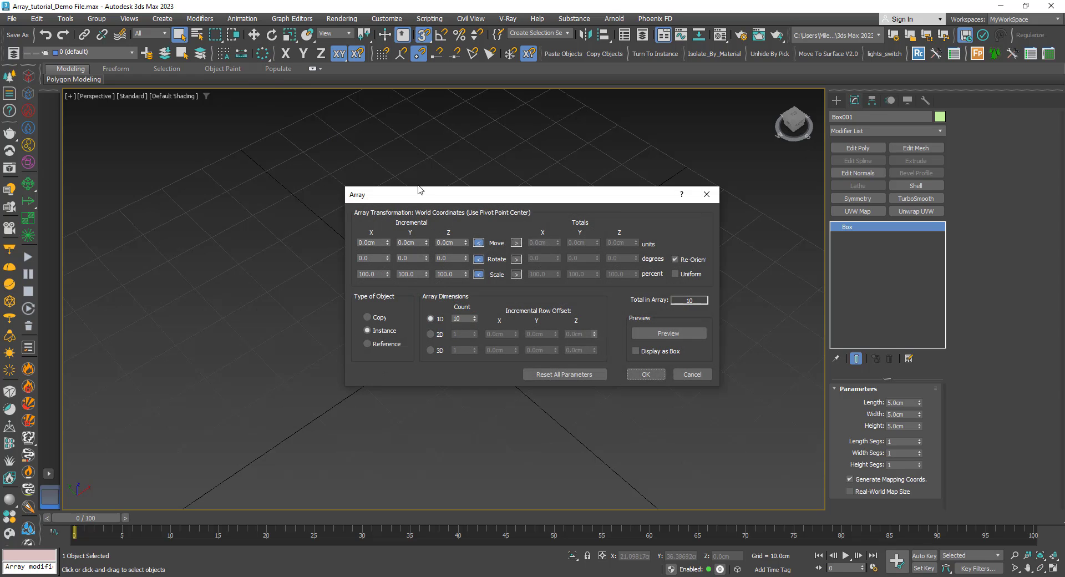
left_click_drag(514, 200, 245, 101)
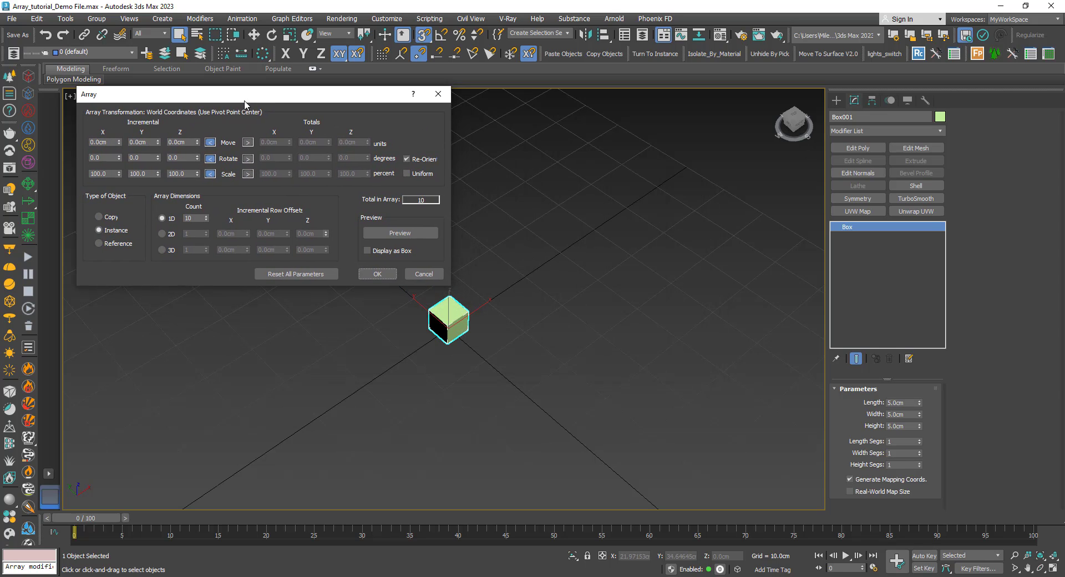
middle_click_drag(449, 322, 509, 394)
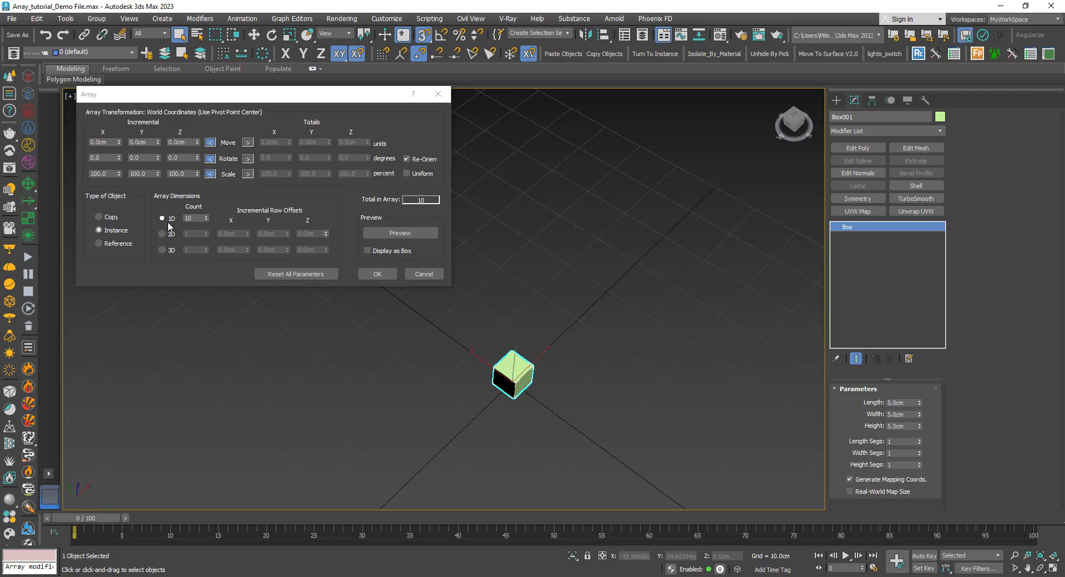
middle_click_drag(506, 382, 475, 395)
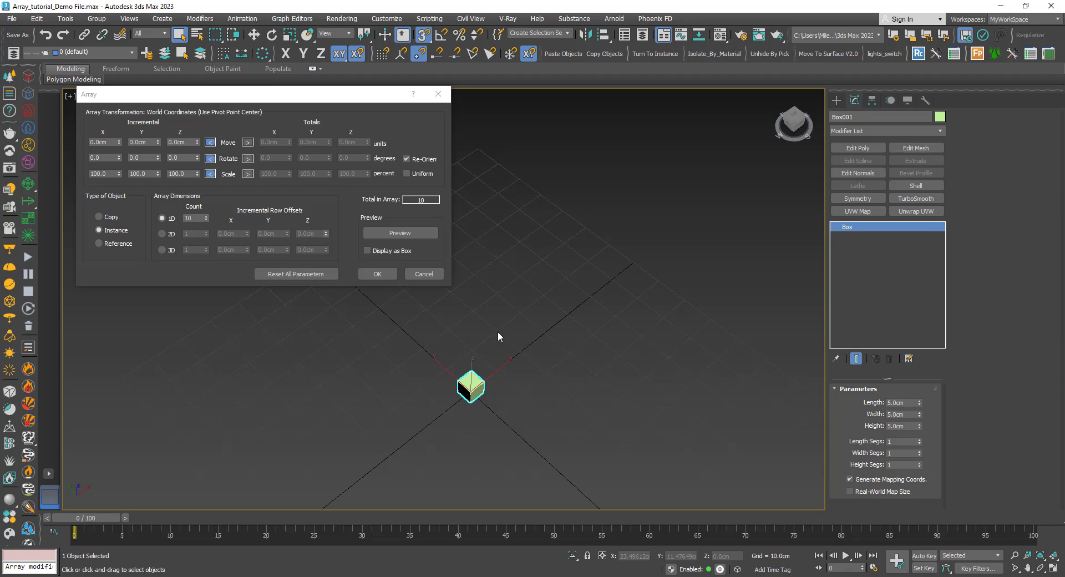
middle_click_drag(488, 378, 473, 421, "alt")
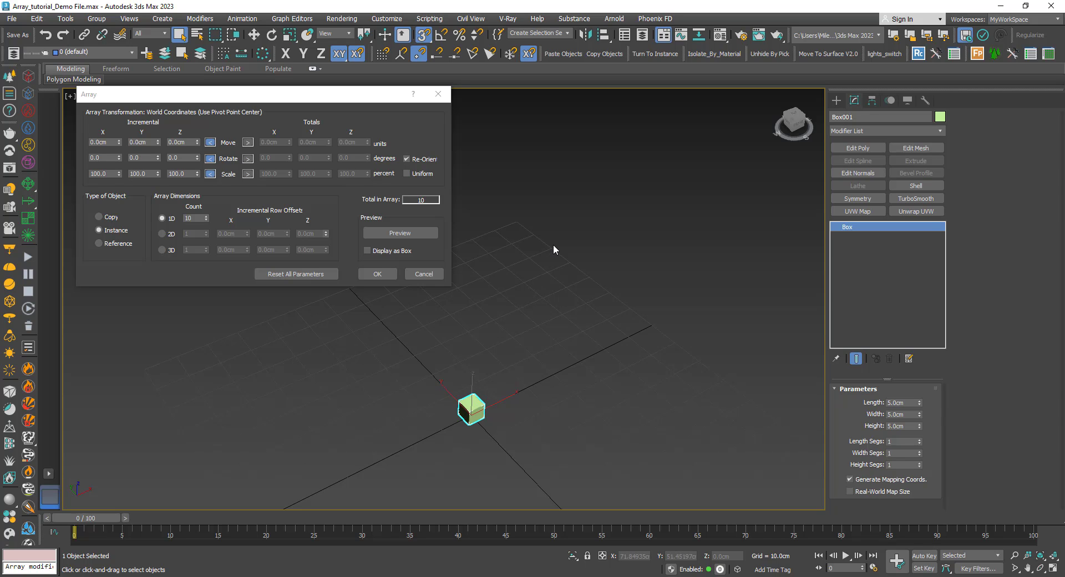
mouse_move(481, 403)
middle_mouse_down("alt")
mouse_move(466, 398)
mouse_move(448, 442)
middle_mouse_up("alt")
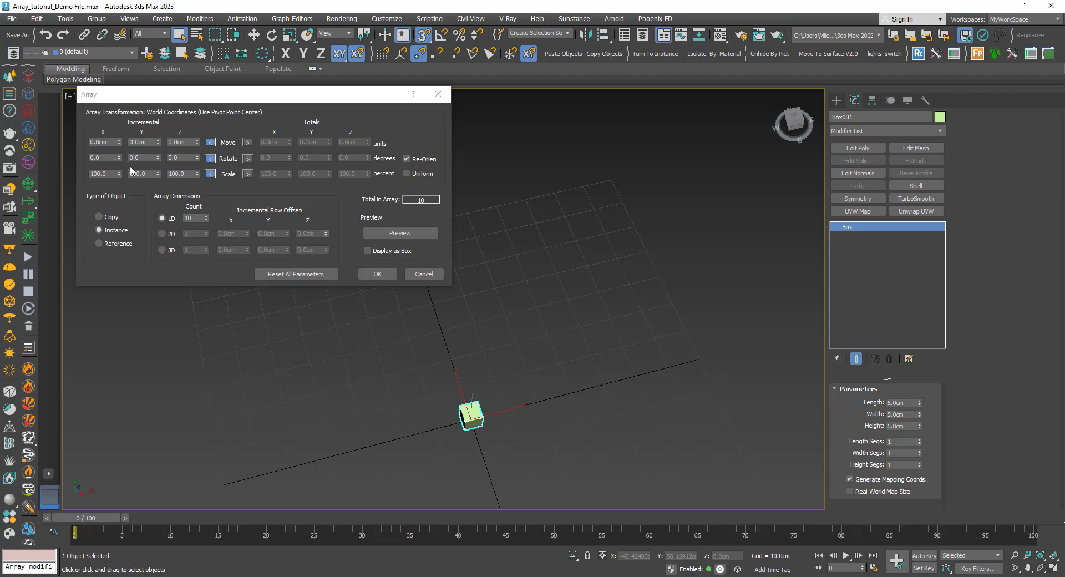
Step: Set the array's incremental X move to 10 cm and preview the row of boxes
left_click(104, 142)
left_click_drag(103, 142, 85, 146)
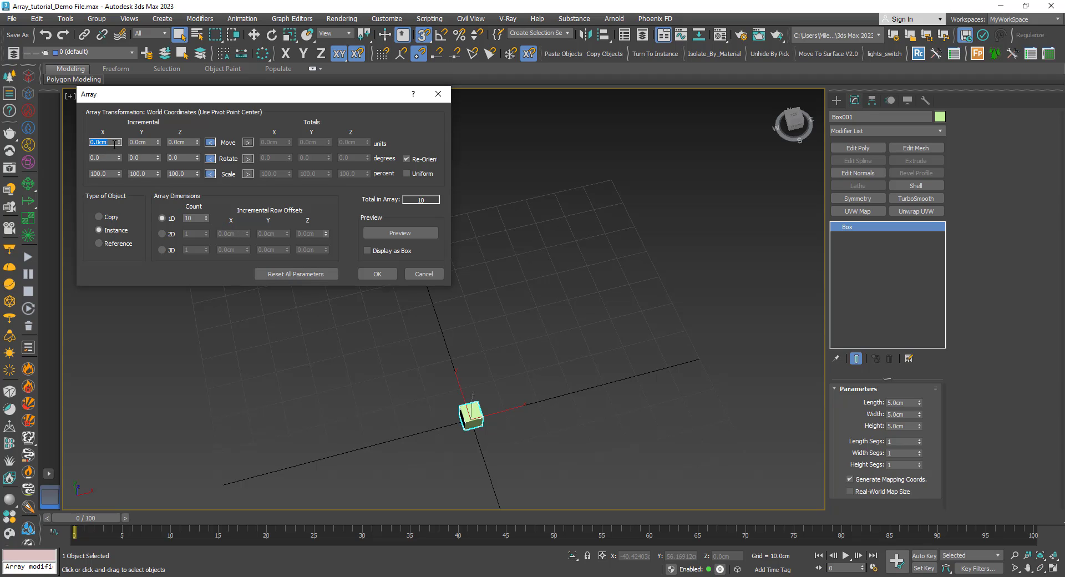
middle_click_drag(480, 404, 446, 405, "alt")
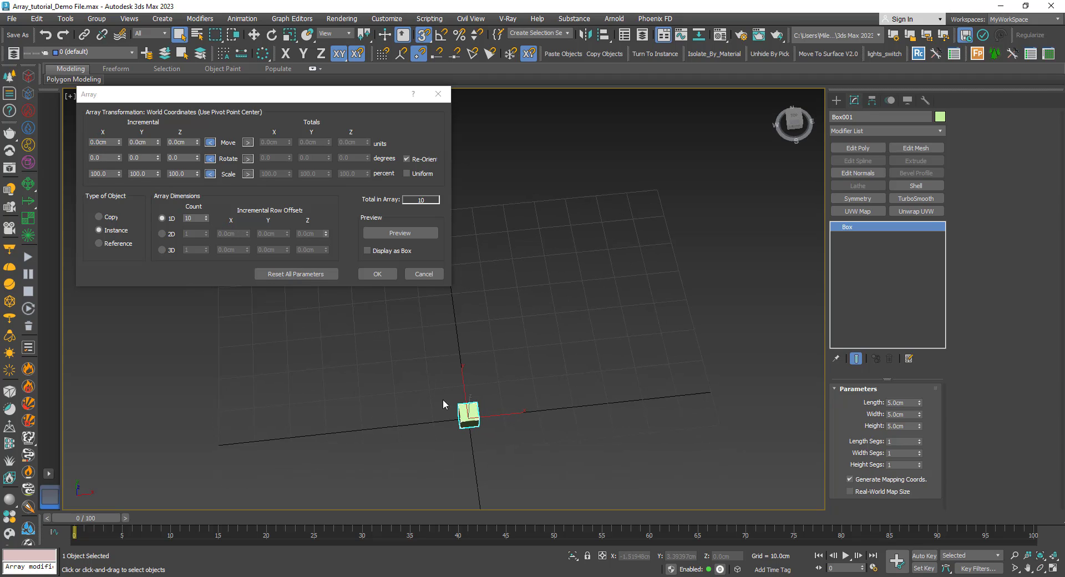
left_click_drag(108, 143, 92, 157)
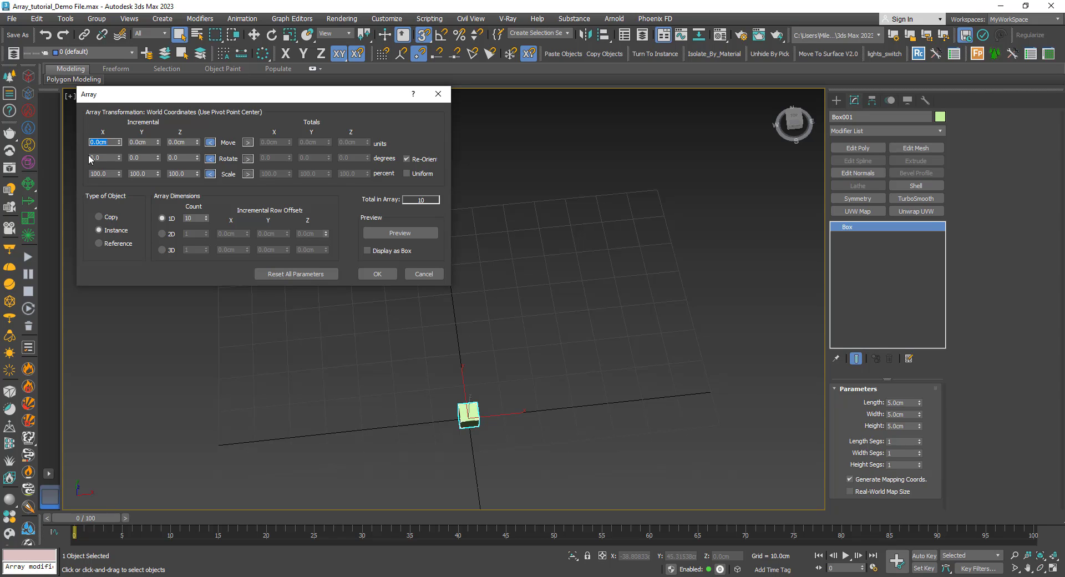
type("10")
left_click(388, 234)
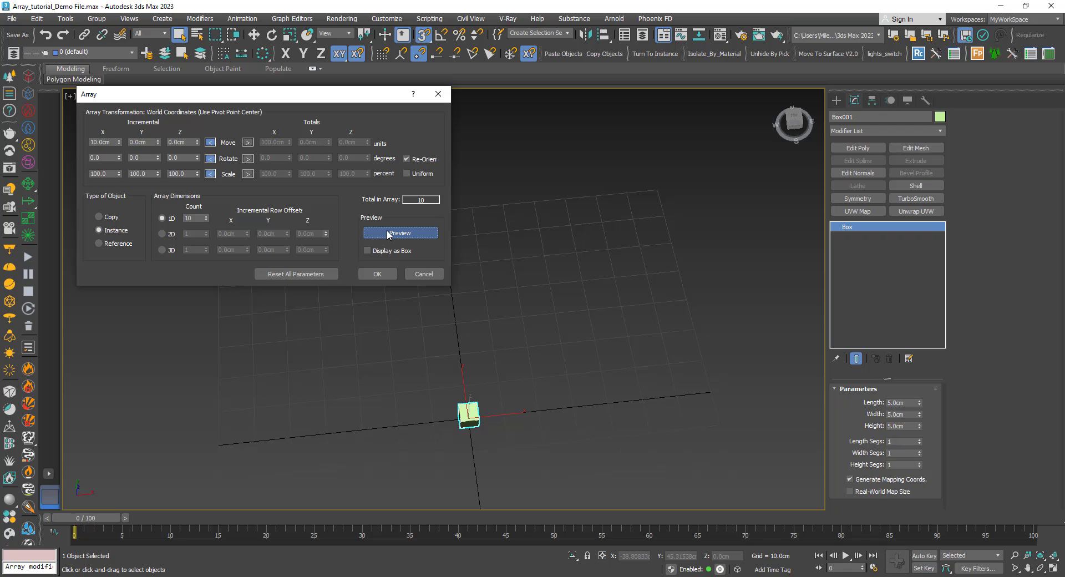
middle_click_drag(512, 382, 368, 365)
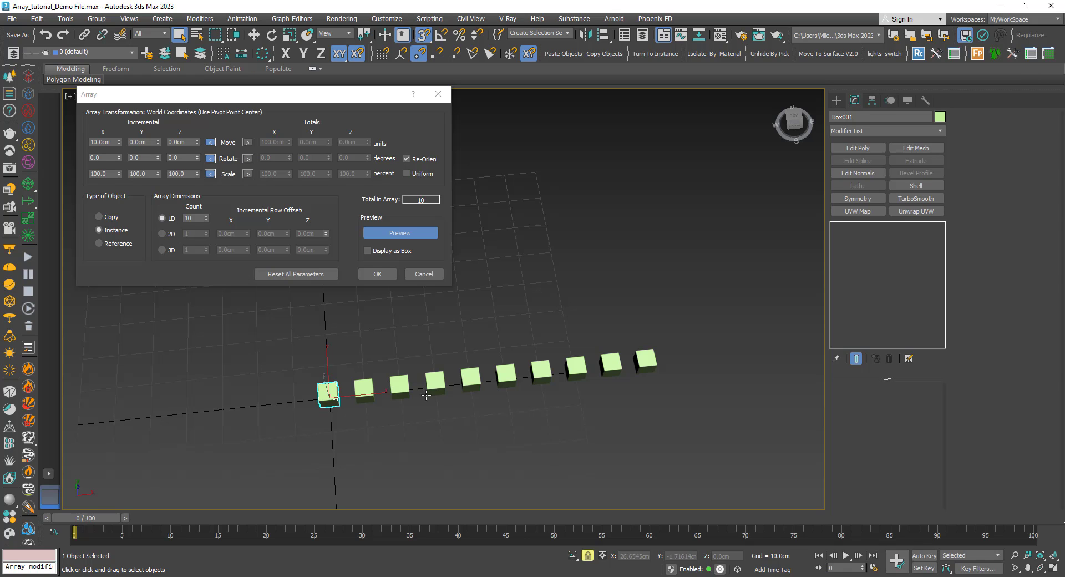
mouse_move(426, 394)
middle_mouse_down("alt")
mouse_move(458, 361)
mouse_move(438, 408)
middle_mouse_up("alt")
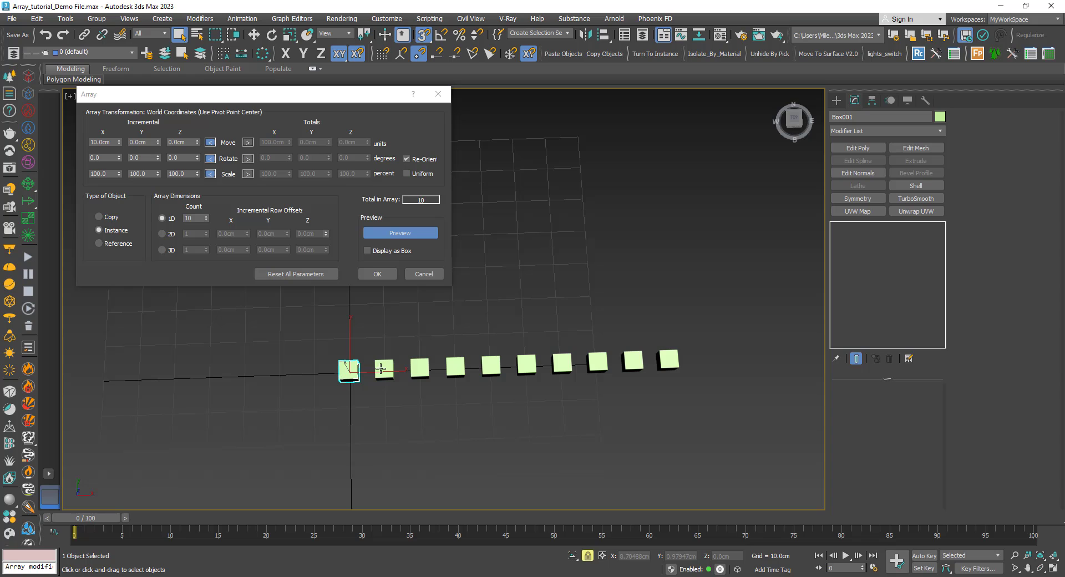
middle_click_drag(411, 376, 488, 373, "alt")
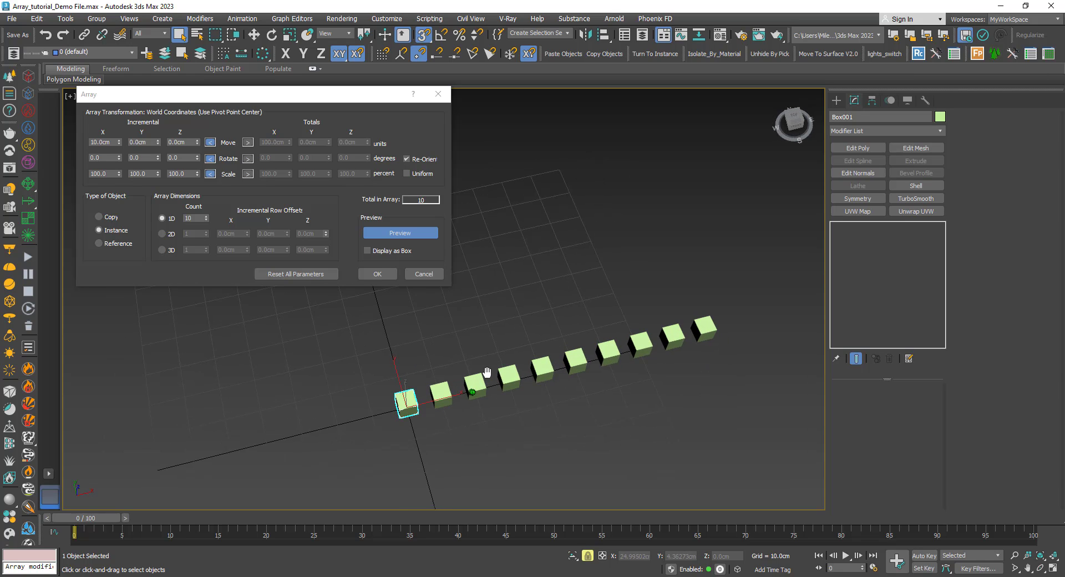
Step: Set the array's incremental Y move to 10 cm and preview the array
left_click_drag(148, 142, 125, 142)
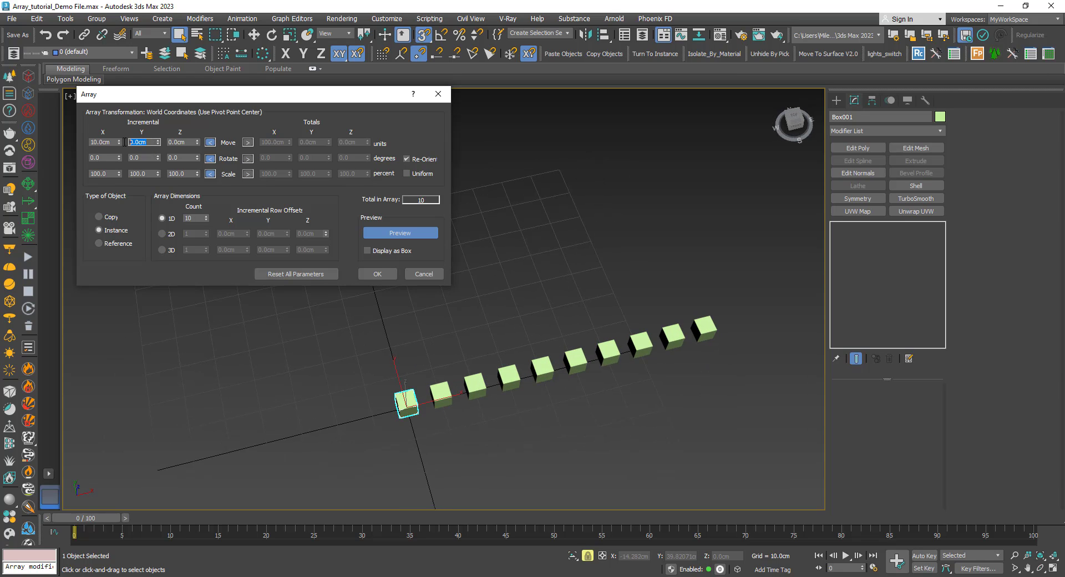
type("10")
left_click(377, 233)
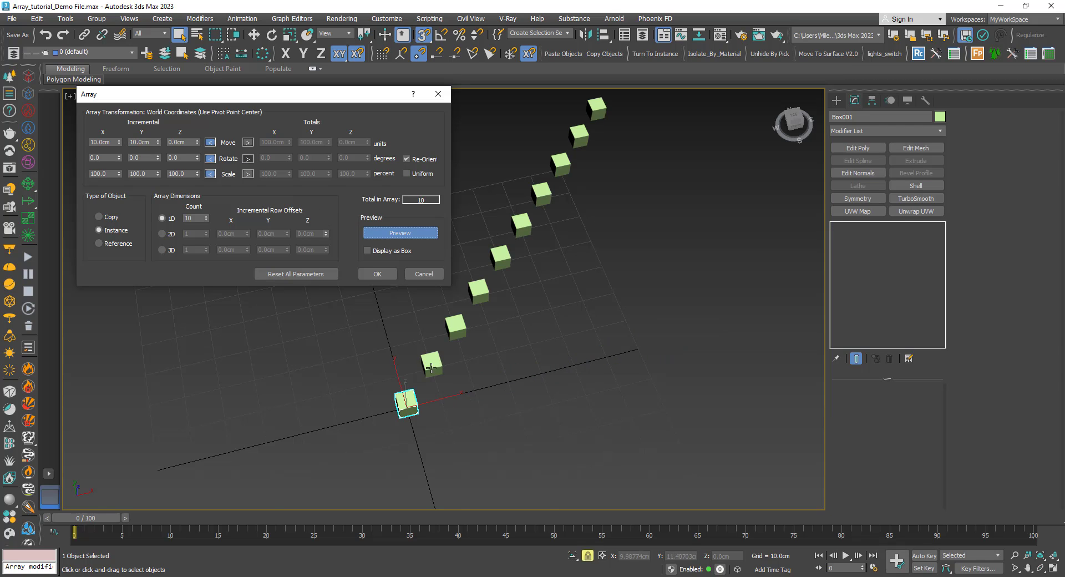
Step: Examine the spacing of the previewed boxes in the top view, and return to the perspective view
middle_click_drag(432, 368, 400, 408, "alt")
key("r")
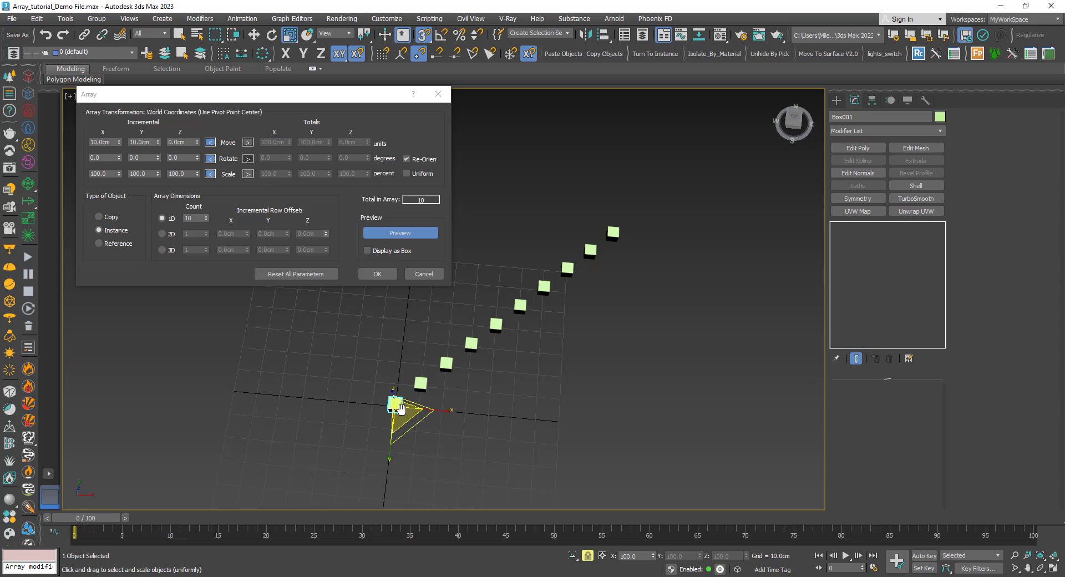
key("t")
scroll(459, 361, "down", 3)
scroll(494, 292, "up", 3)
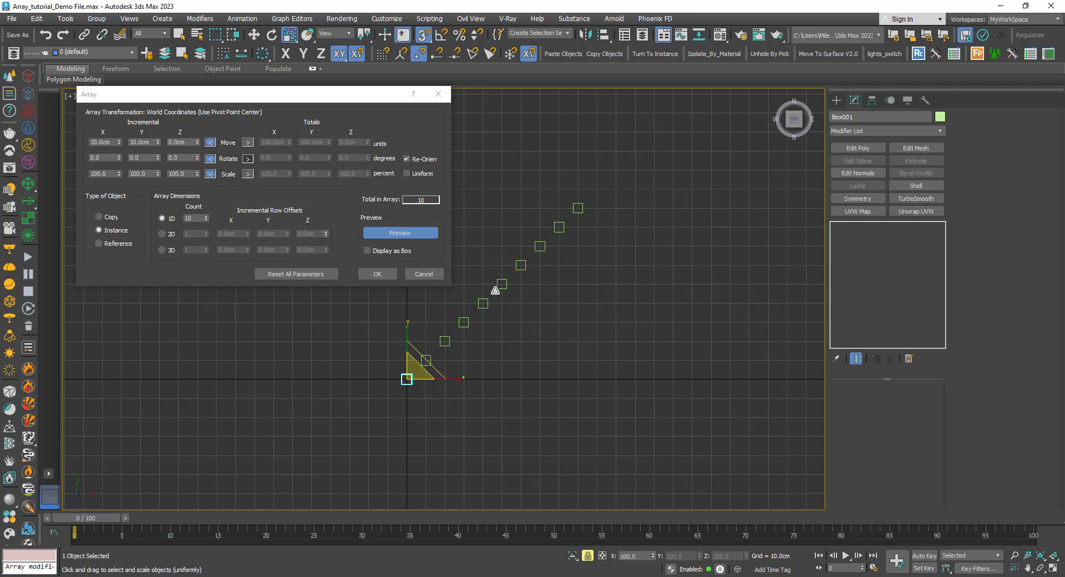
key("w")
middle_click_drag(478, 340, 424, 404)
left_click(400, 233)
scroll(475, 361, "up", 2)
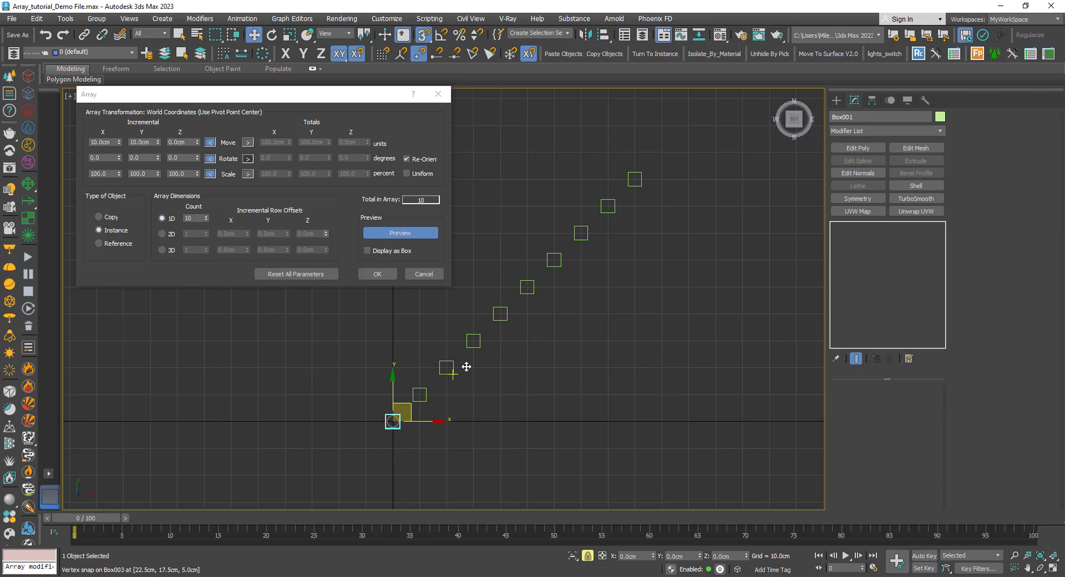
scroll(490, 372, "down", 2)
key("p")
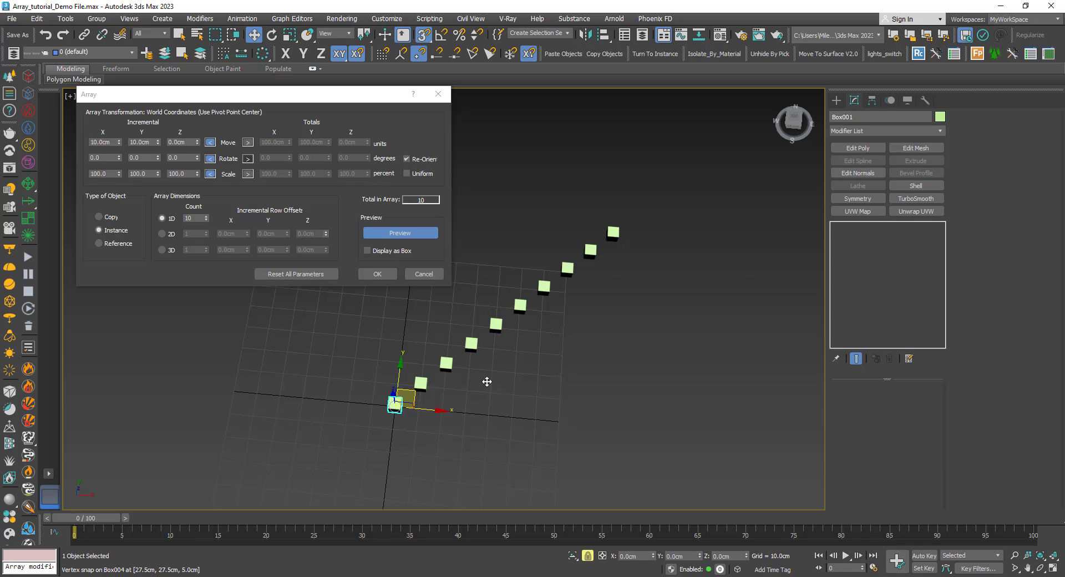
middle_click_drag(487, 382, 472, 337, "alt")
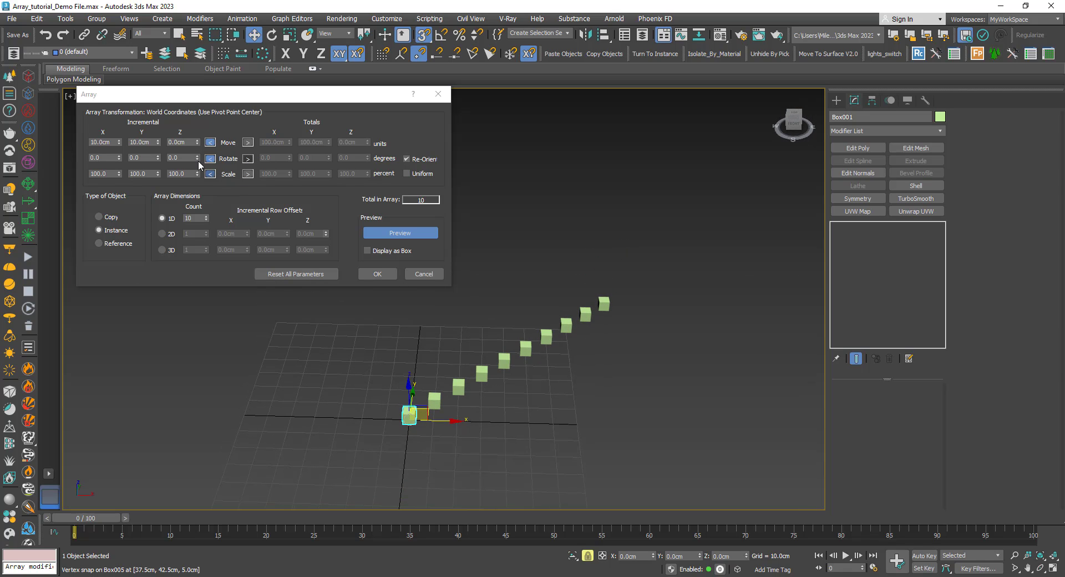
Step: Set the array's incremental Z move to 20 cm and refresh the preview
left_click_drag(188, 143, 166, 143)
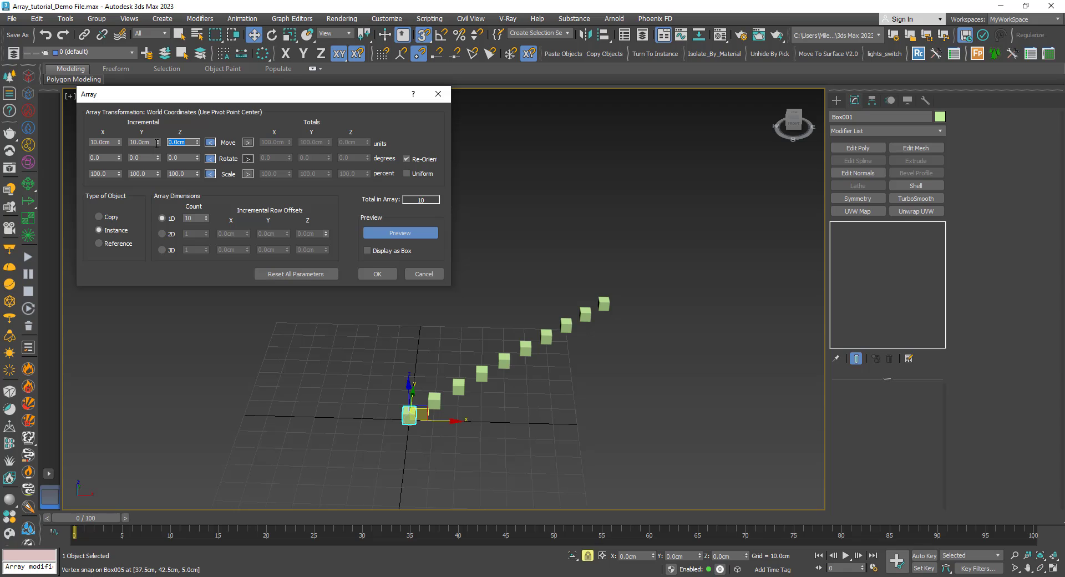
type("20")
left_click(393, 236)
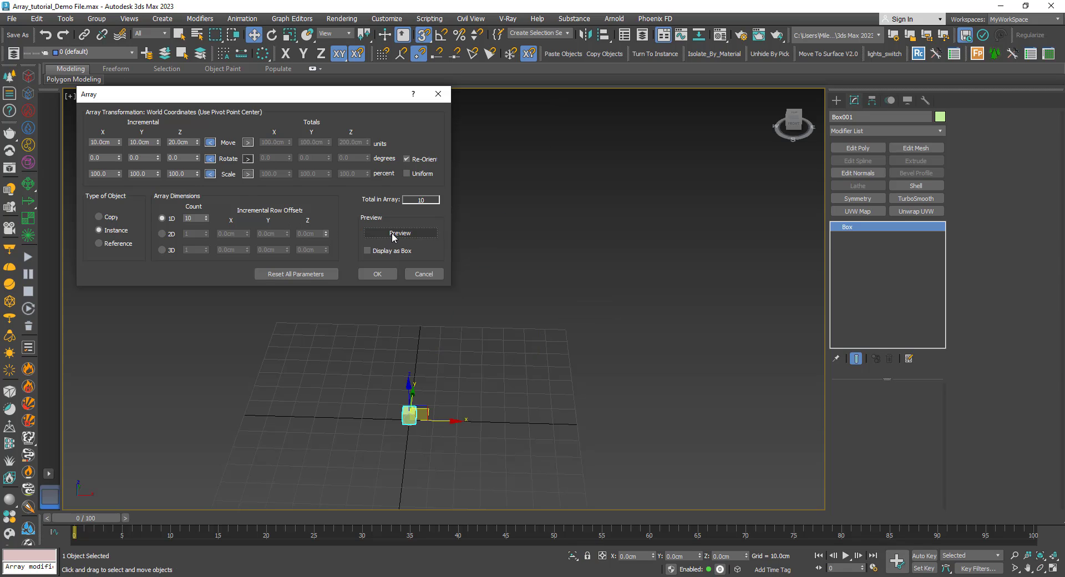
Step: Preview the array with the Z offset applied and examine the rising line of boxes from different angles
left_click(393, 236)
scroll(436, 374, "down", 3)
middle_click_drag(451, 380, 444, 466)
middle_click_drag(429, 415, 435, 395, "alt")
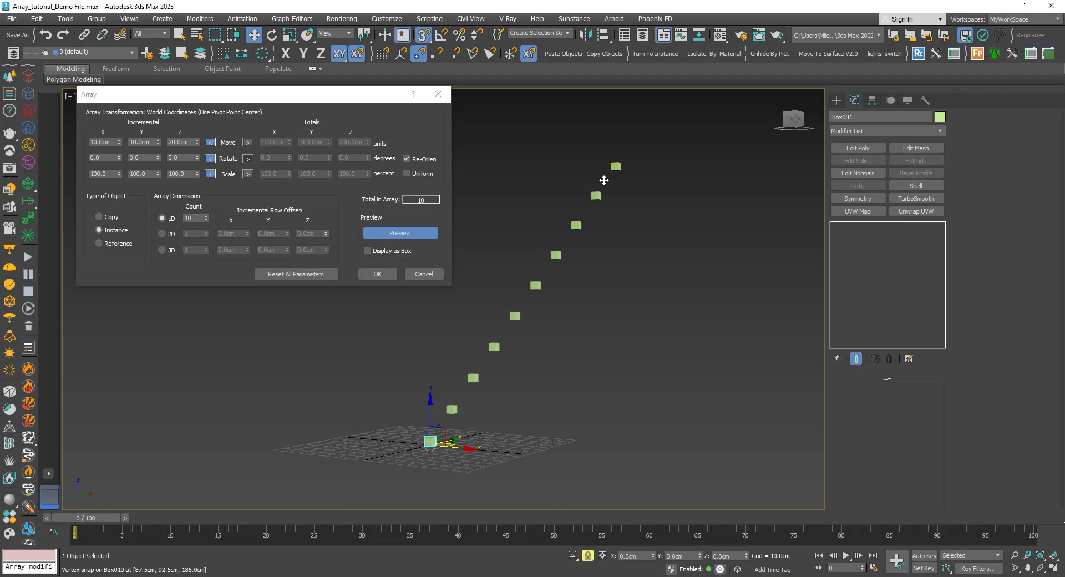
middle_click_drag(496, 363, 523, 411, "alt")
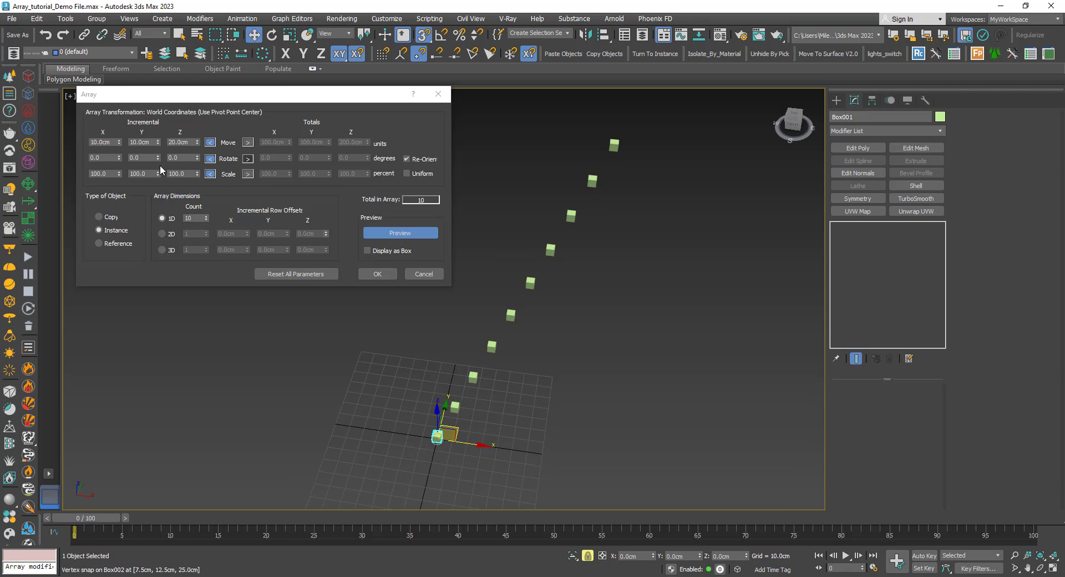
Step: Reset the array's incremental Y and Z moves to 0 cm, keeping only the X offset
right_click(158, 145)
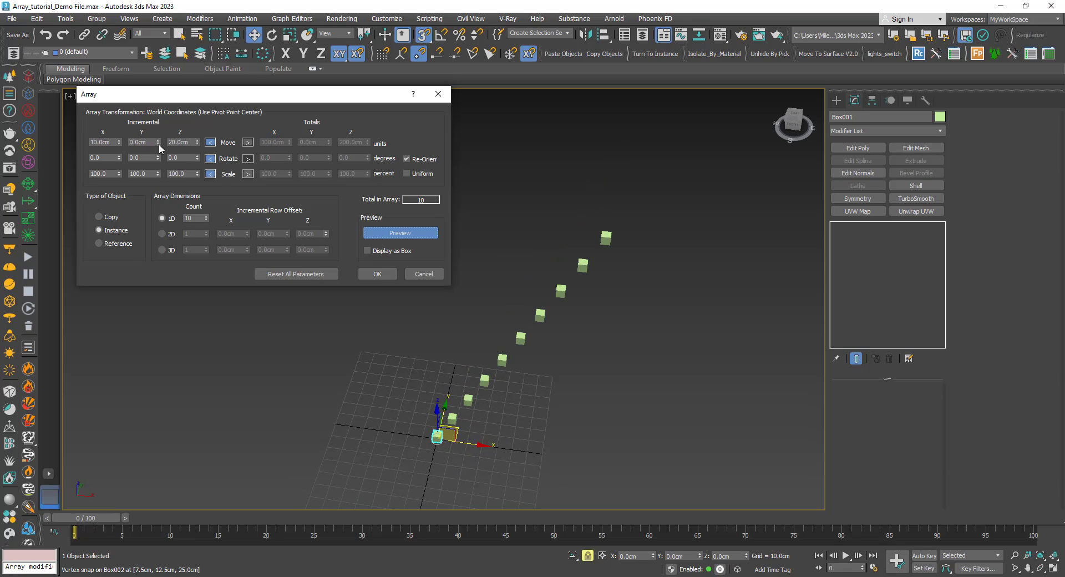
right_click(198, 144)
middle_click_drag(482, 411, 510, 396, "alt")
scroll(482, 388, "up", 4)
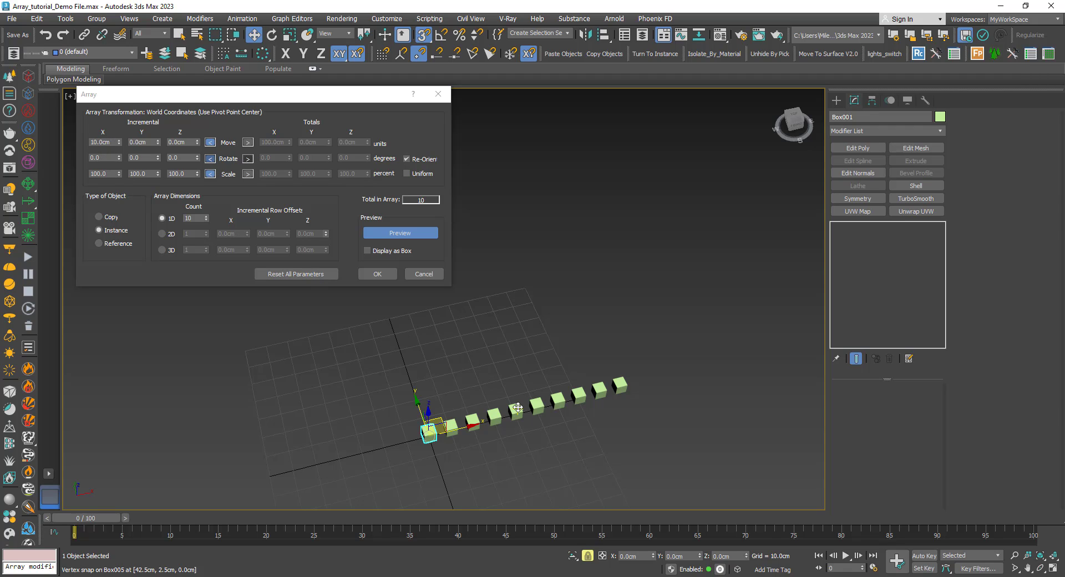
middle_click_drag(518, 408, 517, 408, "alt")
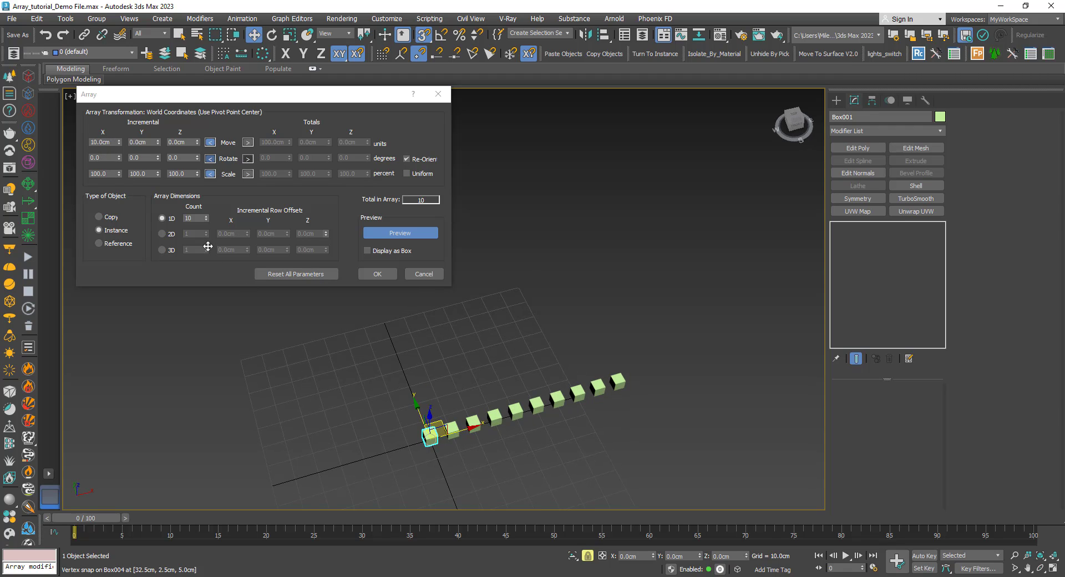
Step: Set the 1D count to 12 and create the array as instances
mouse_move(206, 222)
left_mouse_down()
mouse_move(212, 209)
mouse_move(214, 228)
left_mouse_up()
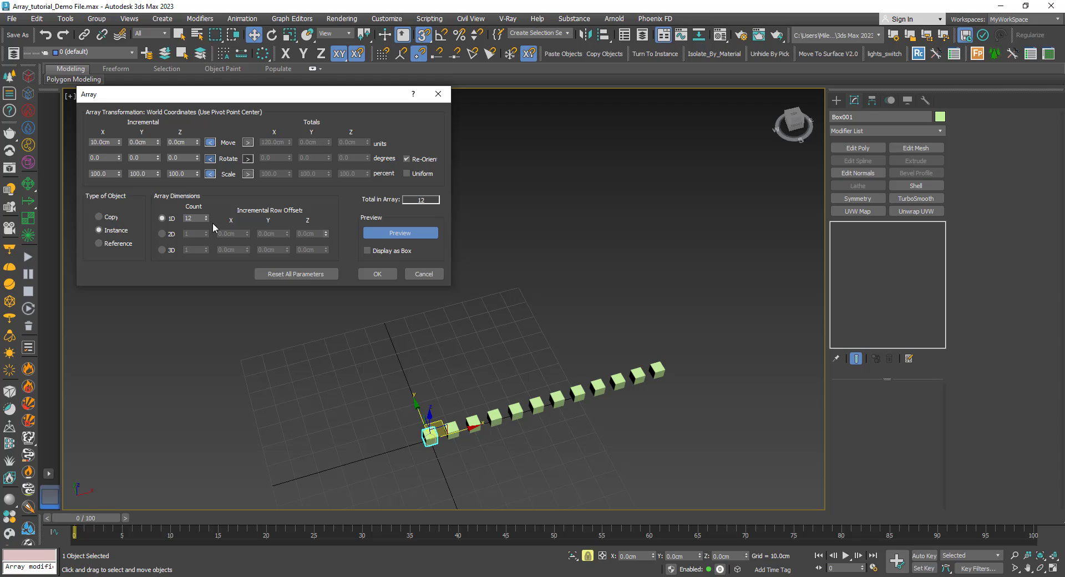
left_click(99, 230)
left_click(383, 274)
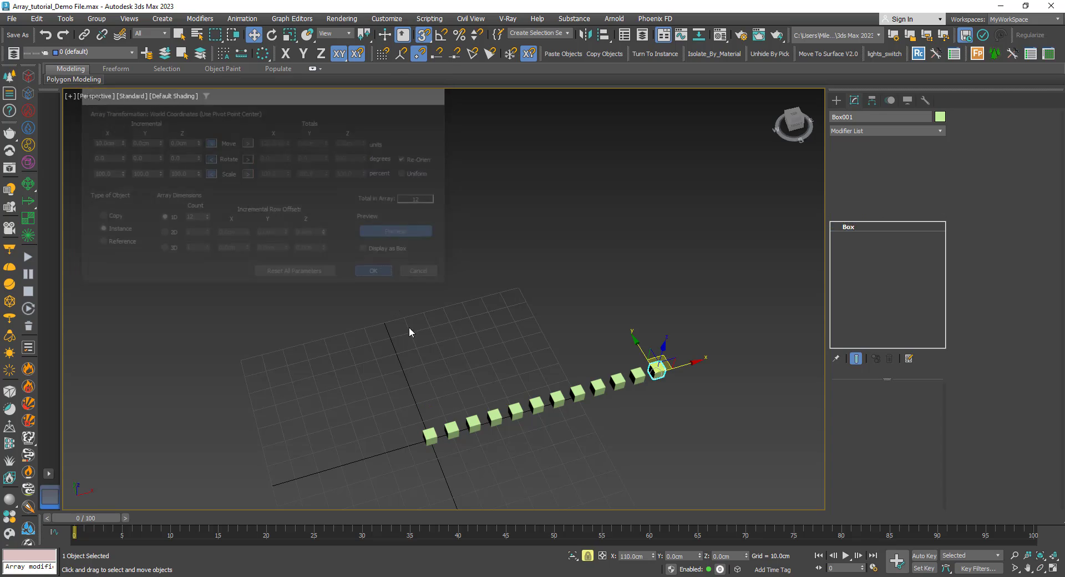
Step: Test height and length changes on one instanced box in the row, and undo them together with the array
left_click(589, 435)
left_click(618, 382)
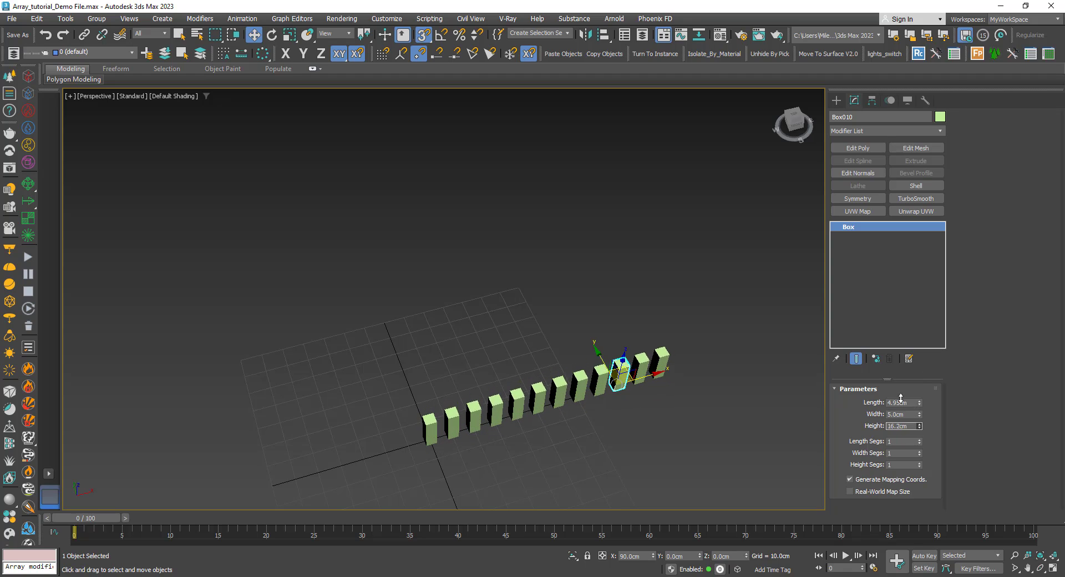
middle_click_drag(558, 421, 537, 381)
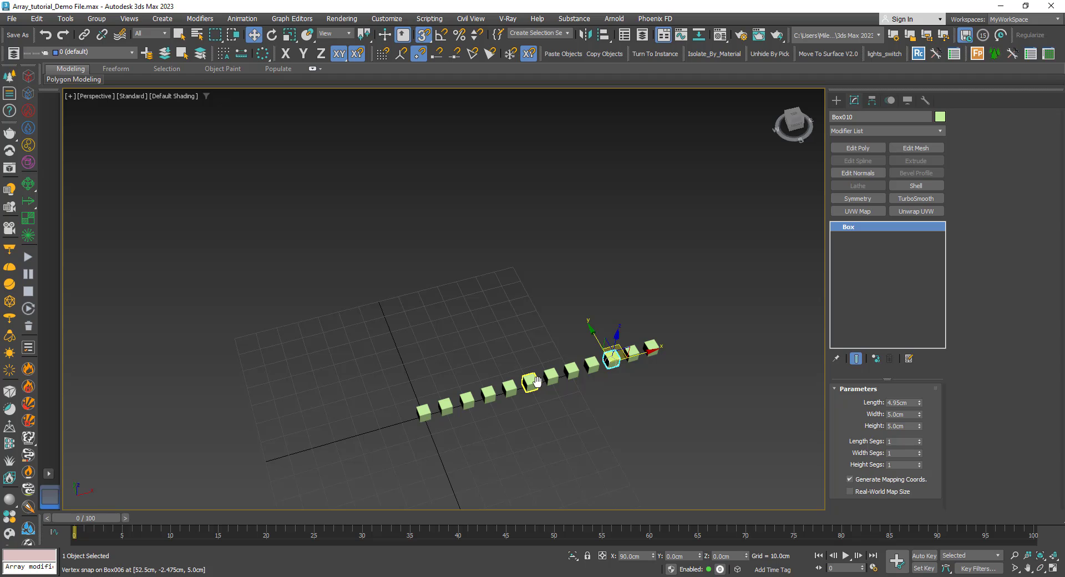
scroll(516, 389, "up", 3)
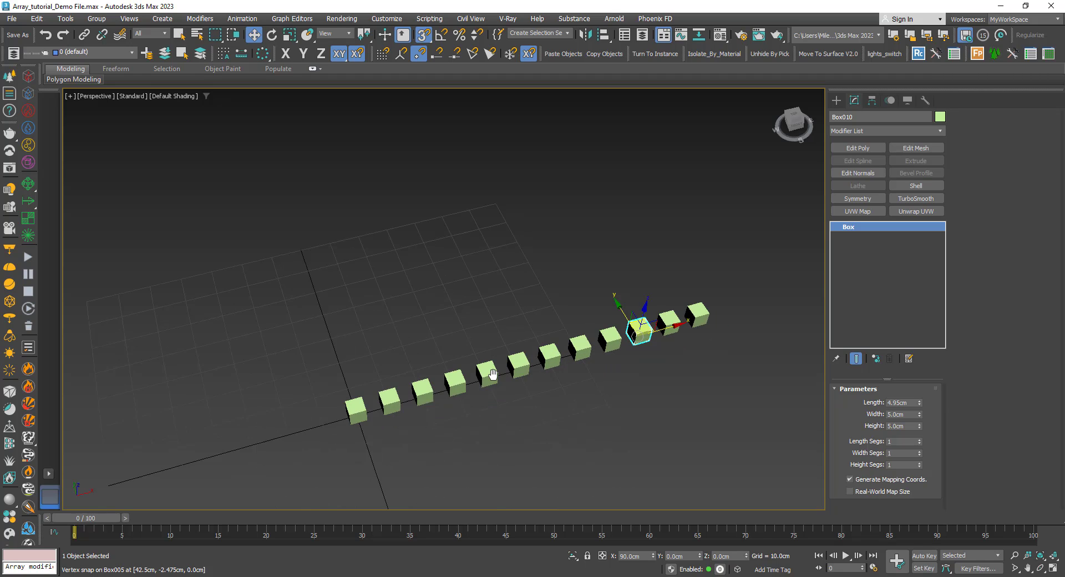
scroll(491, 377, "down", 2)
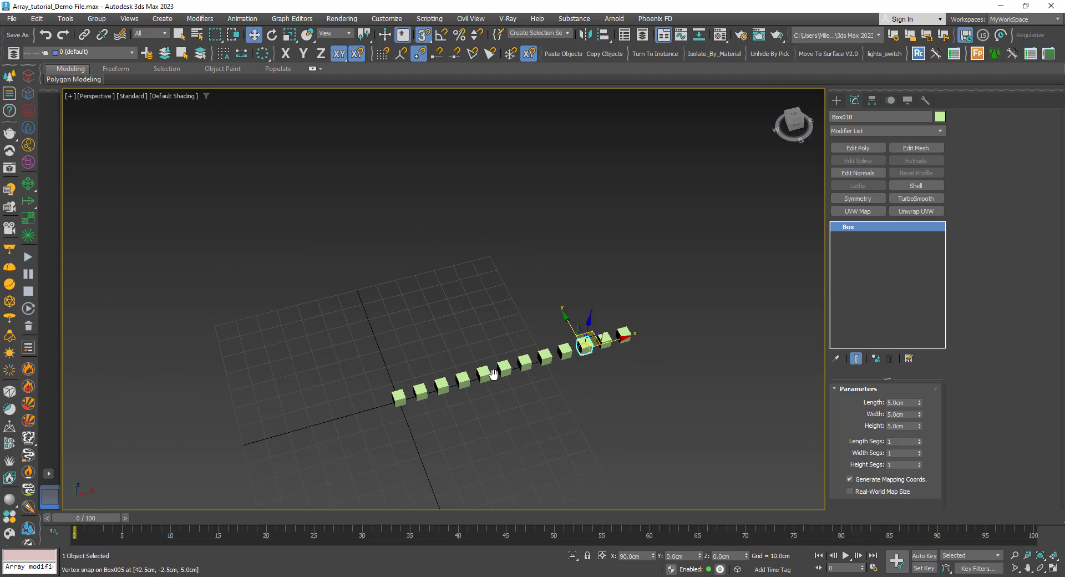
key("ctrl+z")
key("ctrl+z")
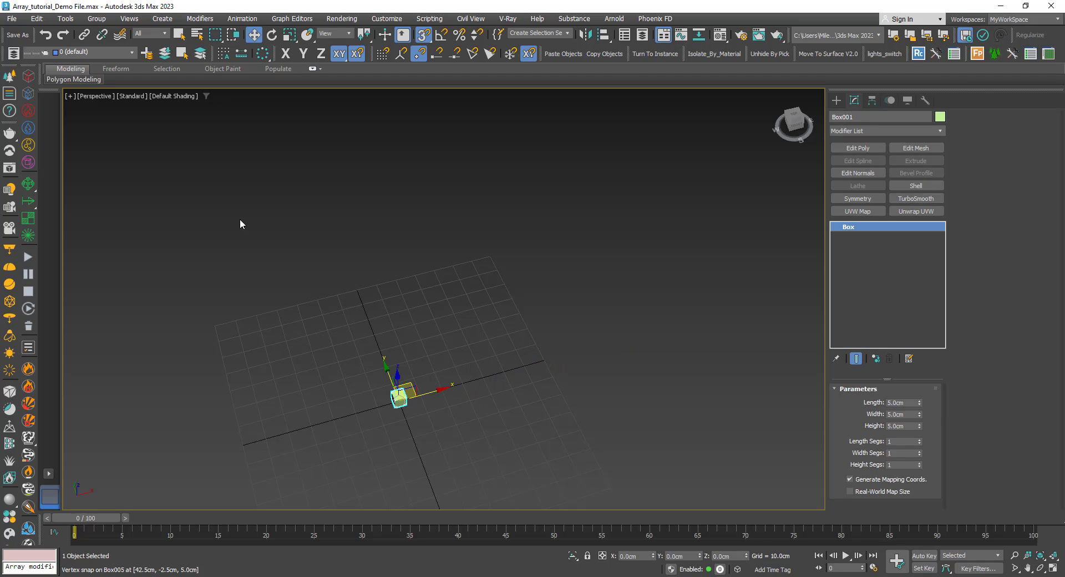
Step: Reopen the Array tool for the original box and preview the 12-box row clear of the dialog
left_click(263, 54)
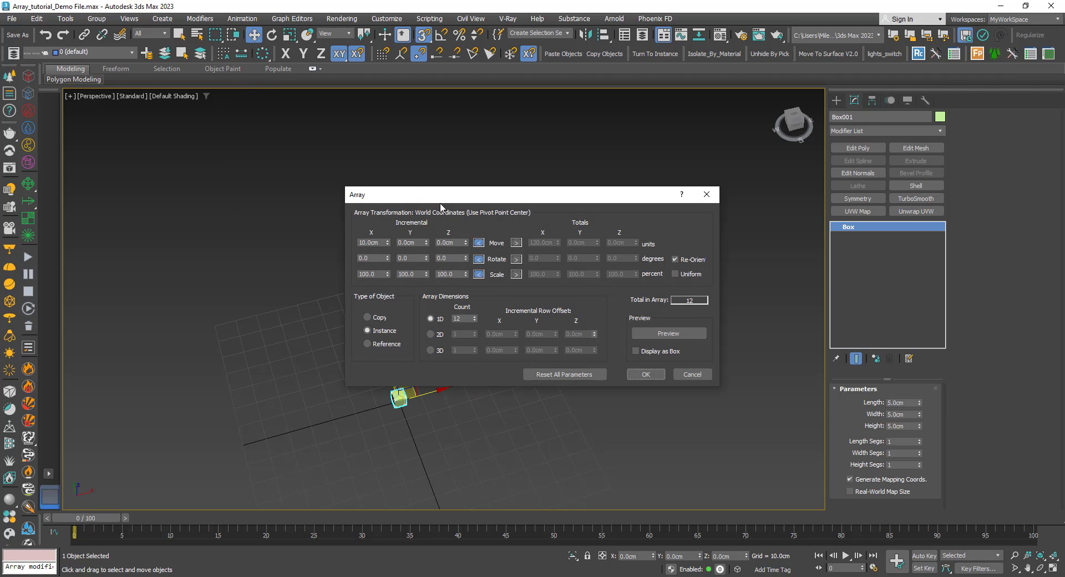
left_click_drag(453, 198, 135, 69)
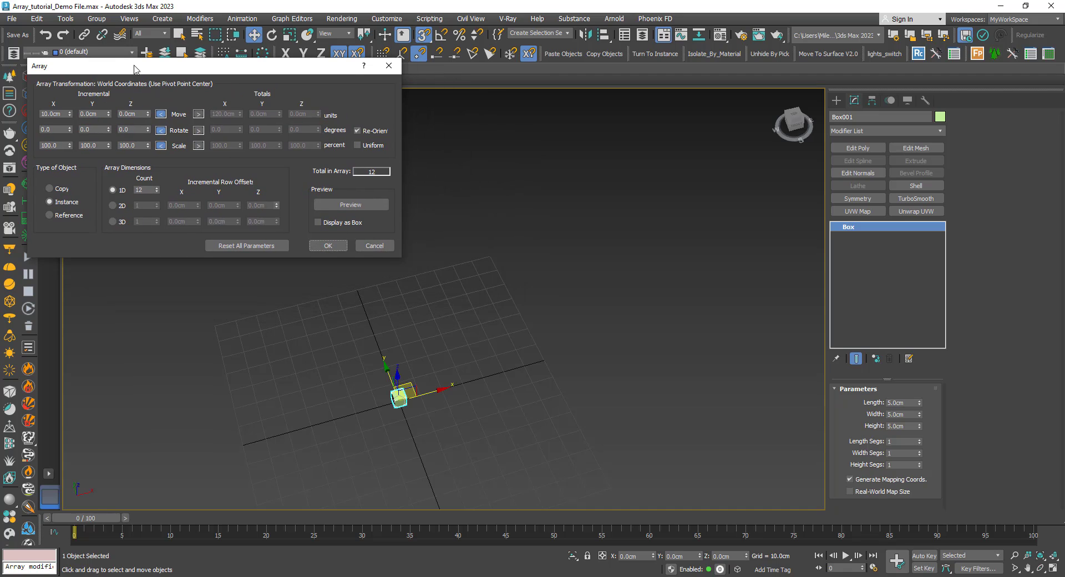
left_click(351, 205)
middle_click_drag(427, 391, 255, 293, "alt")
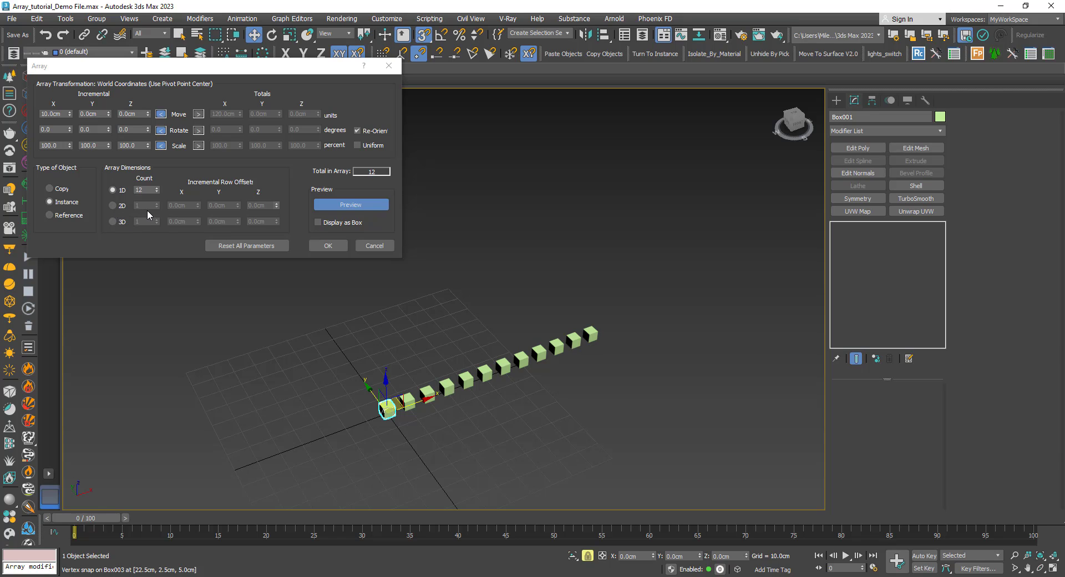
Step: Switch the array to 2D, set its Y row offset to 10 cm and refresh the preview
left_click(112, 205)
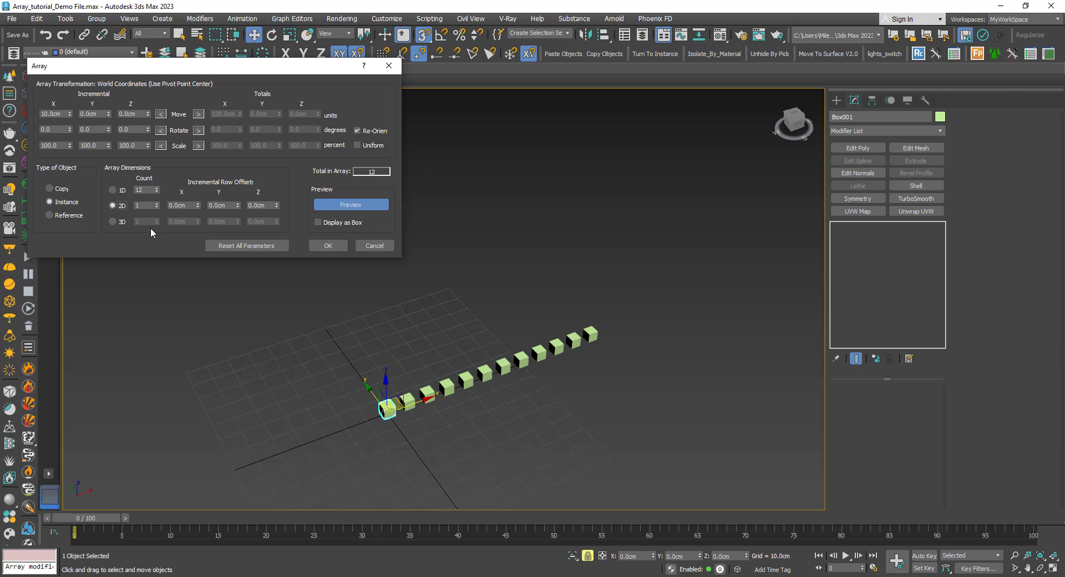
middle_click_drag(495, 397, 536, 415)
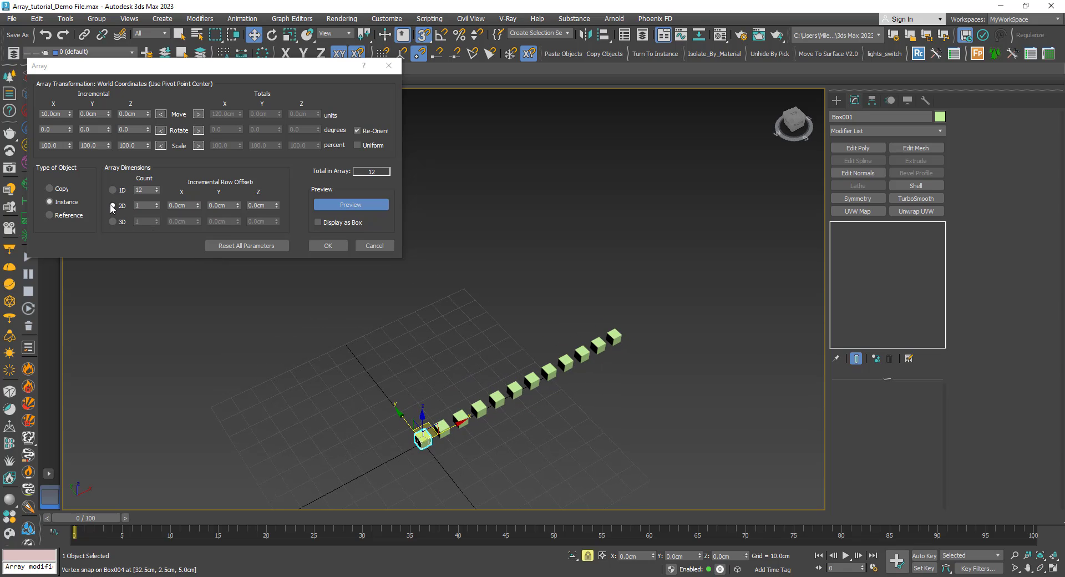
middle_click_drag(478, 416, 497, 400, "alt")
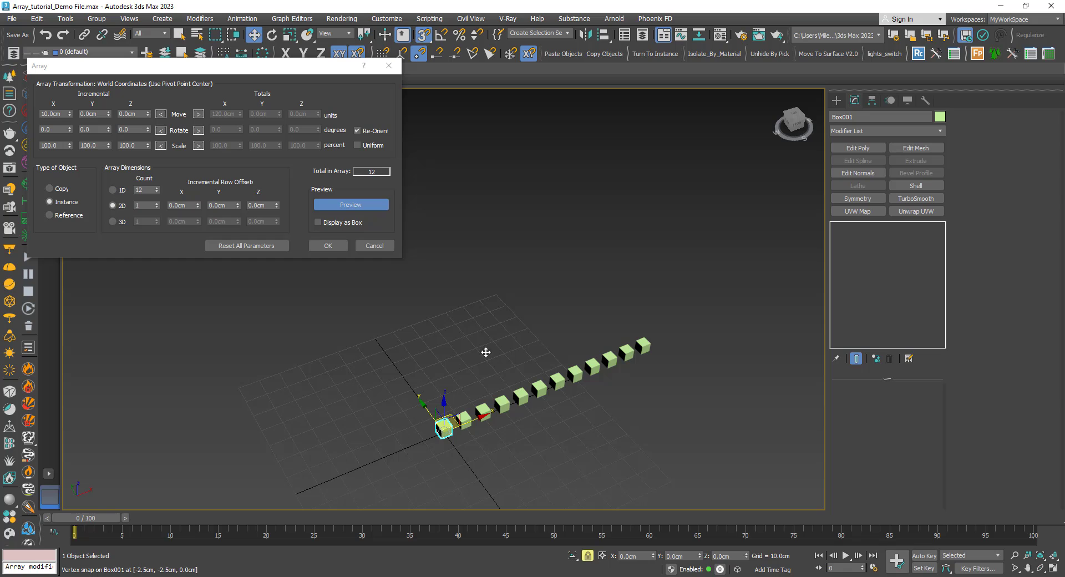
middle_click_drag(513, 419, 541, 412)
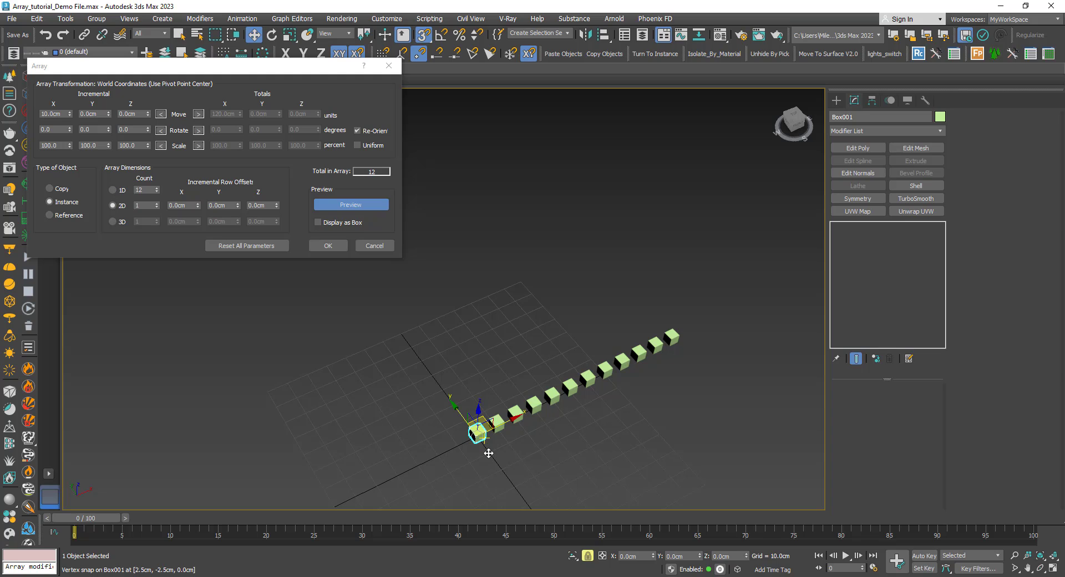
middle_click_drag(498, 438, 495, 375)
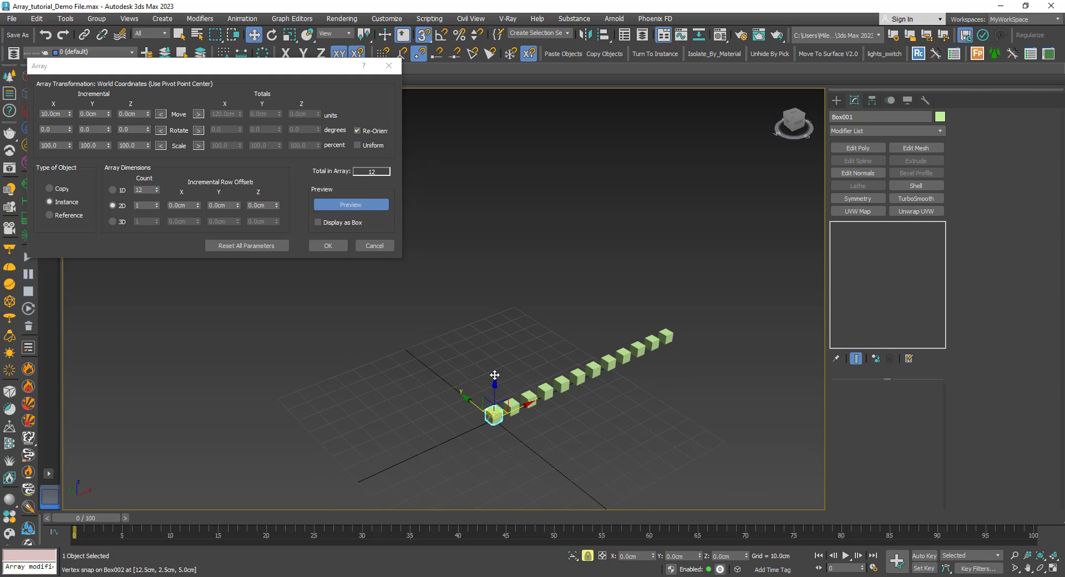
middle_click_drag(552, 354, 514, 408)
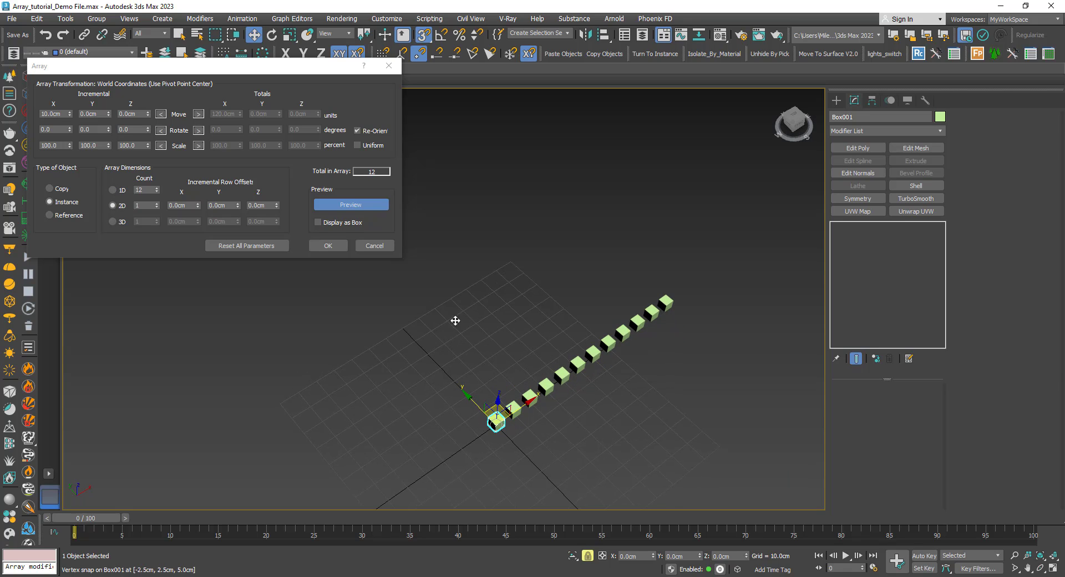
middle_click_drag(478, 358, 479, 364)
key("s")
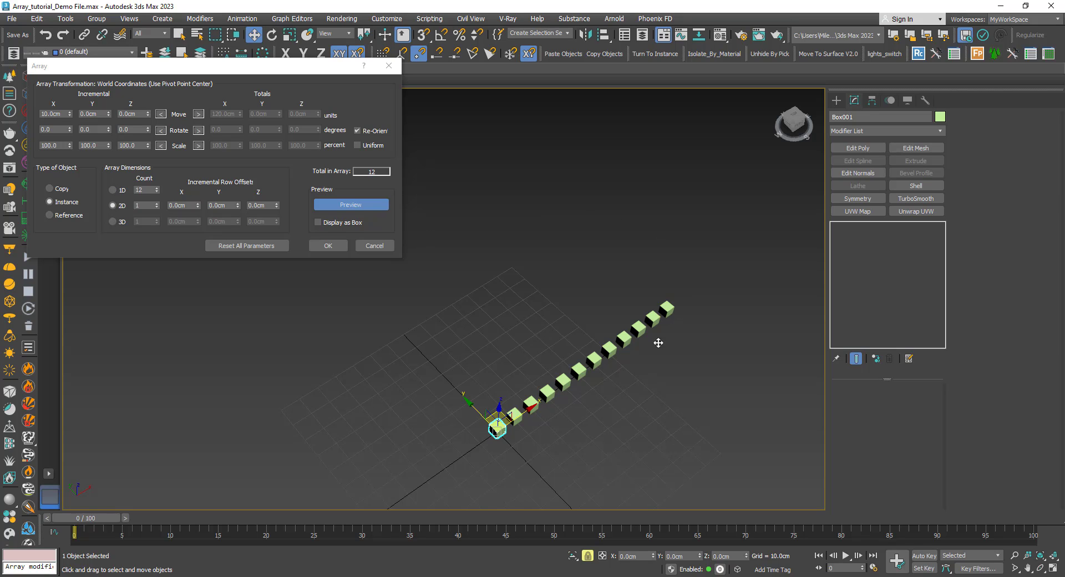
middle_click_drag(515, 417, 490, 416)
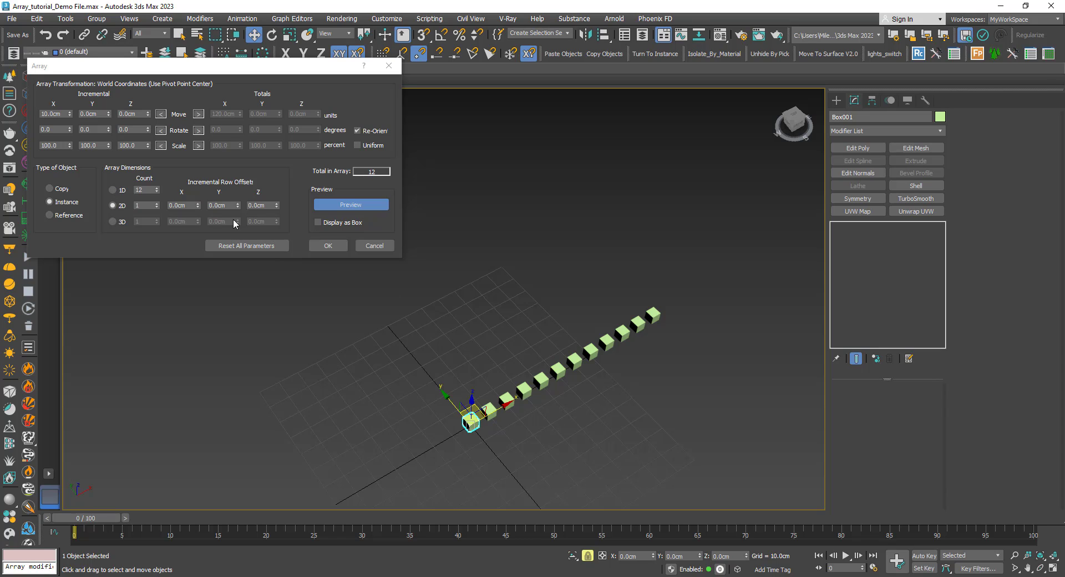
left_click(228, 205)
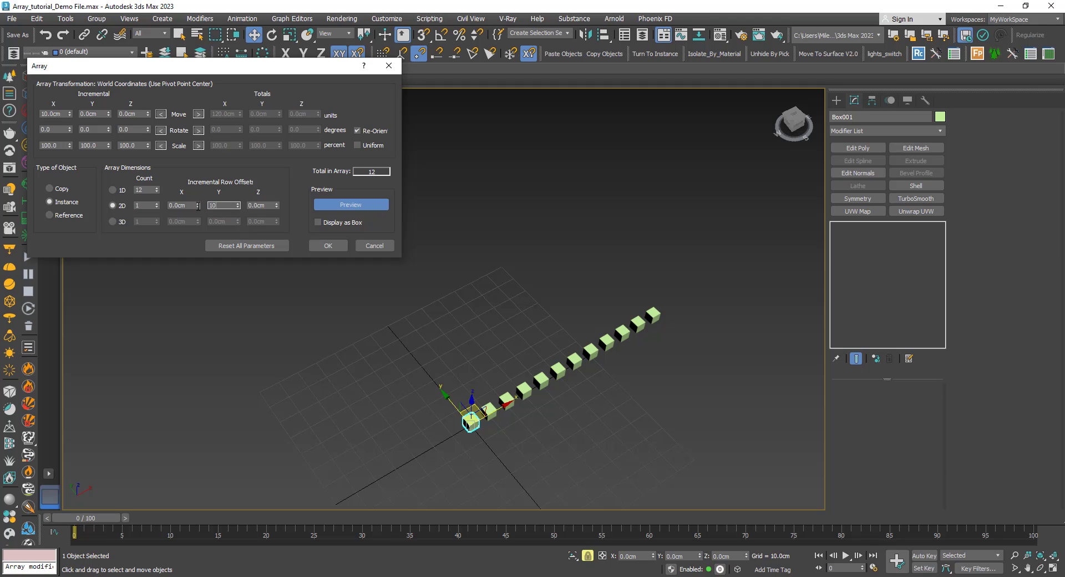
left_click(351, 205)
left_click(351, 205)
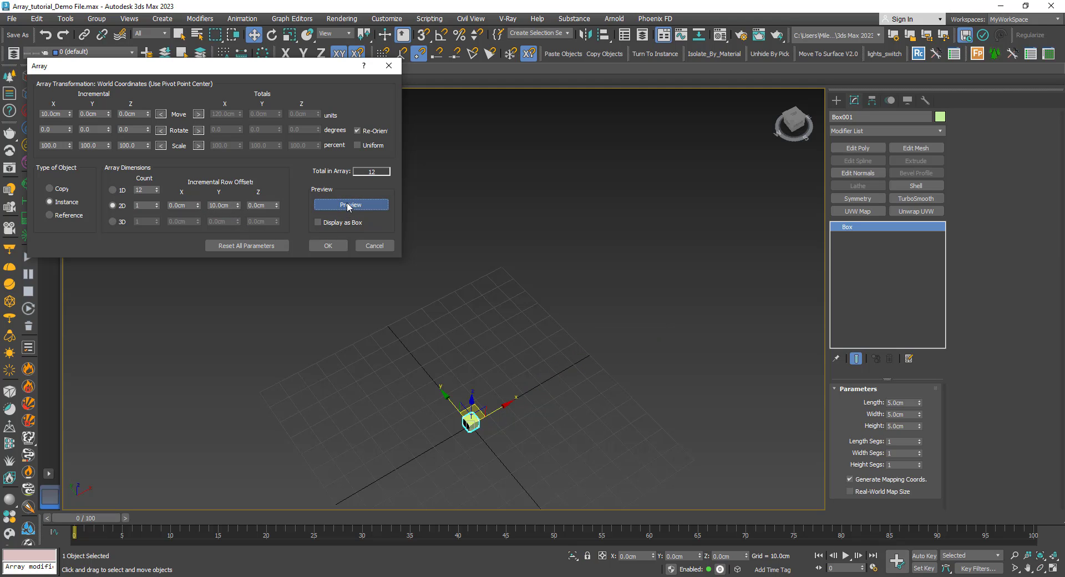
Step: Set the 2D count to 5 rows and inspect the previewed grid of boxes
left_click(157, 203)
left_click(157, 203)
left_click(157, 203)
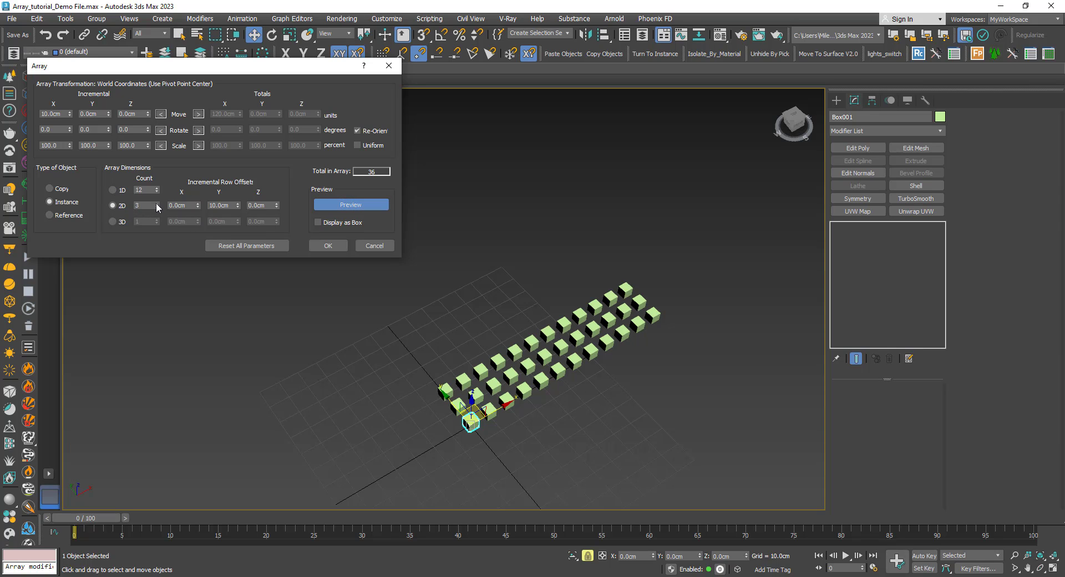
left_click(157, 203)
middle_click_drag(454, 378, 441, 429, "alt")
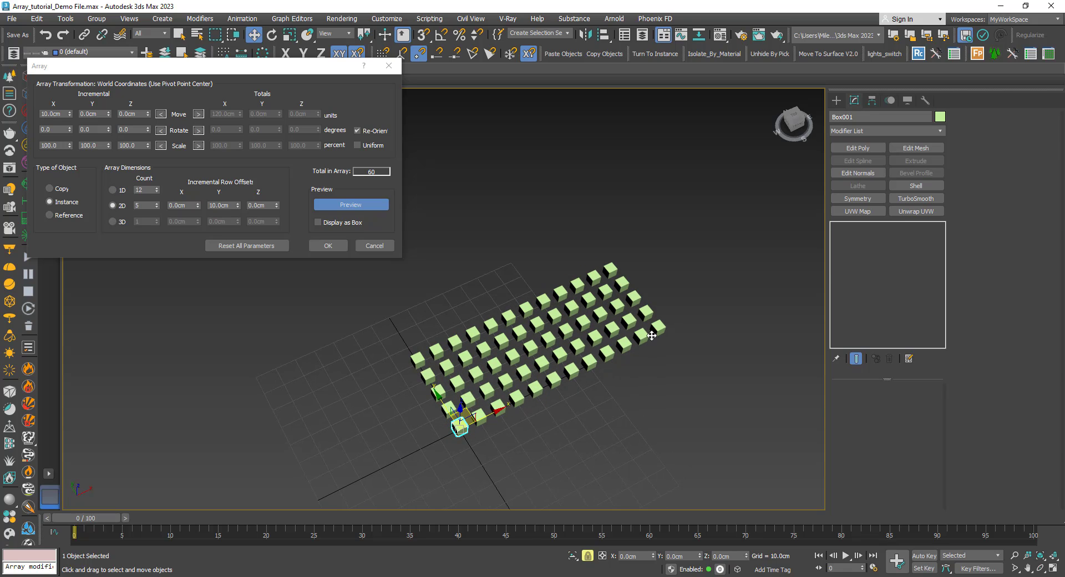
middle_click_drag(515, 399, 544, 372, "alt")
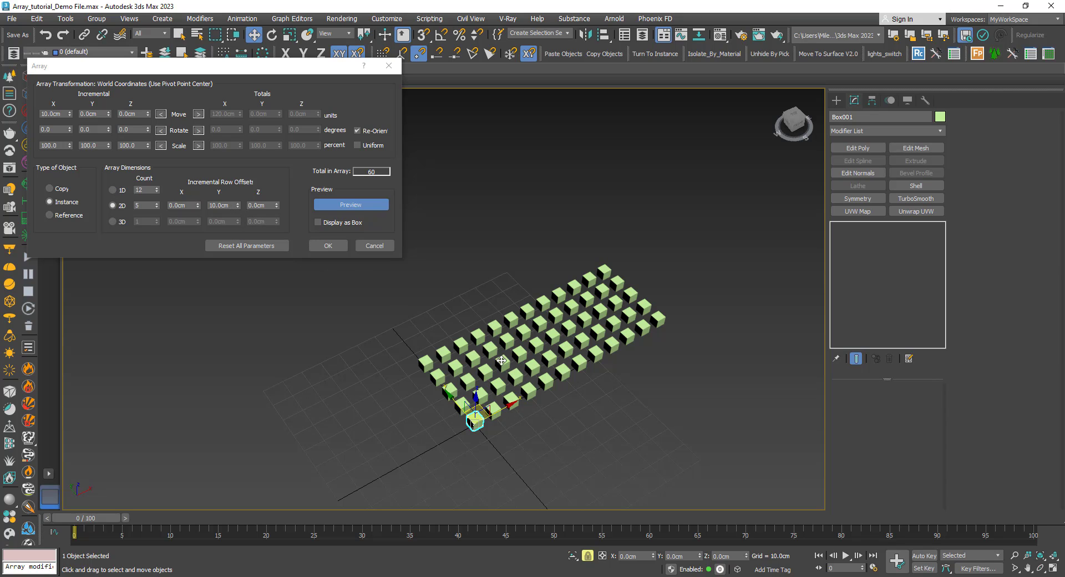
middle_click_drag(502, 361, 471, 355, "alt")
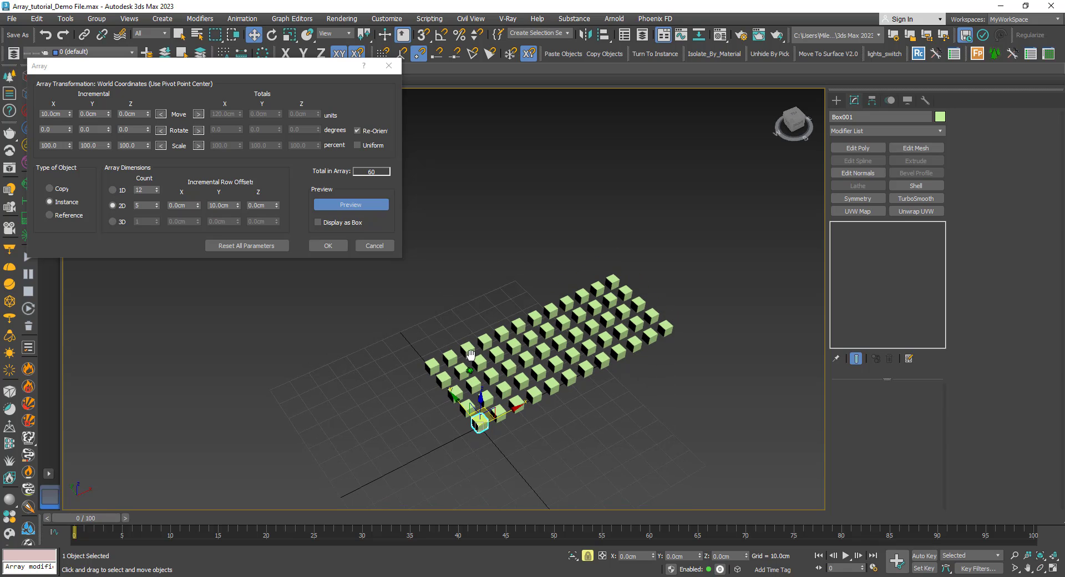
Step: Set the 2D row offset in X to 10 cm and check the slanted rows in top and perspective views
left_click(189, 203)
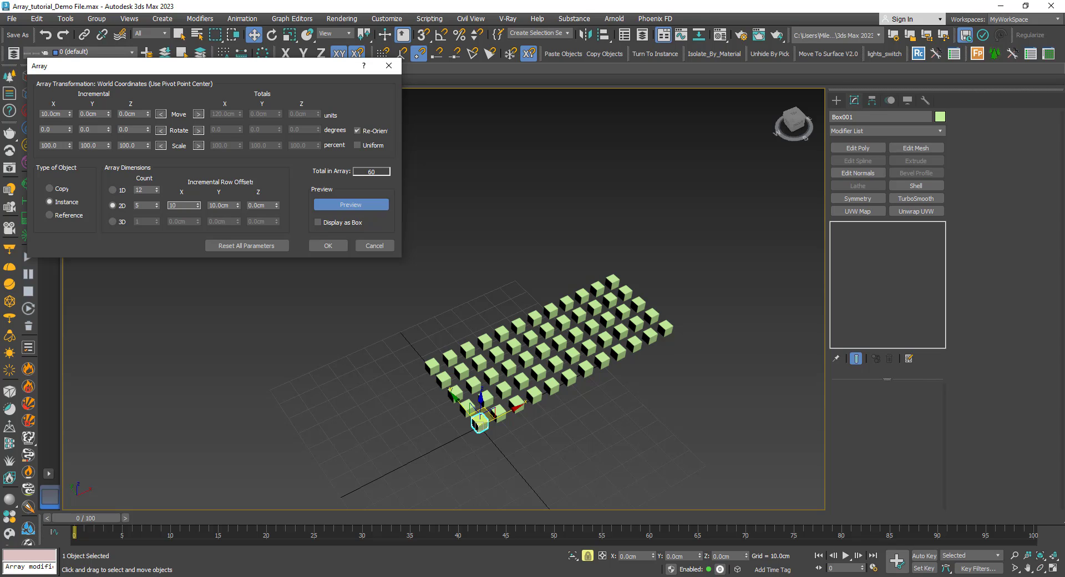
left_click(231, 207)
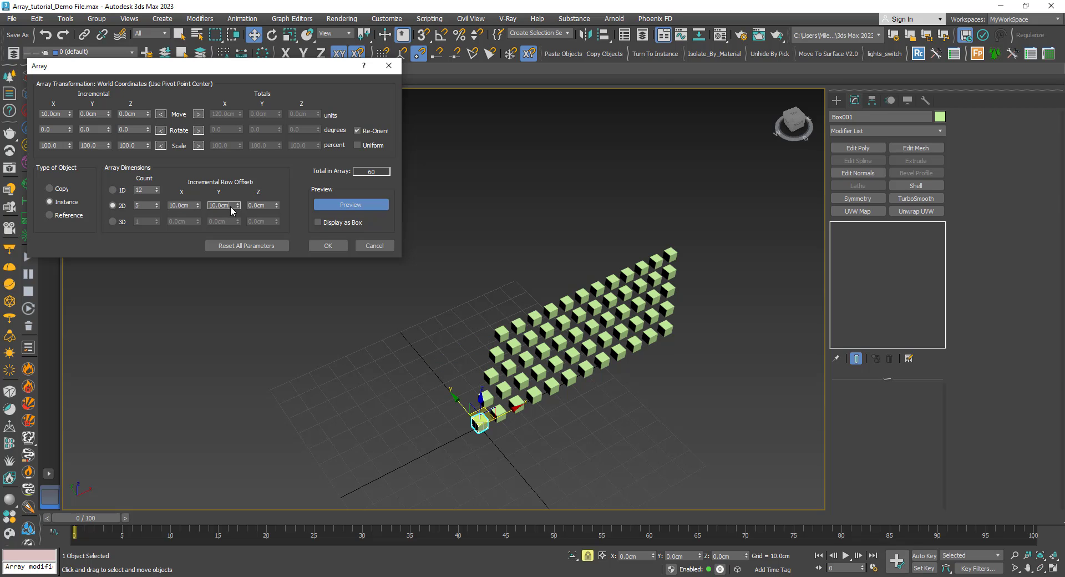
middle_click_drag(503, 376, 481, 411)
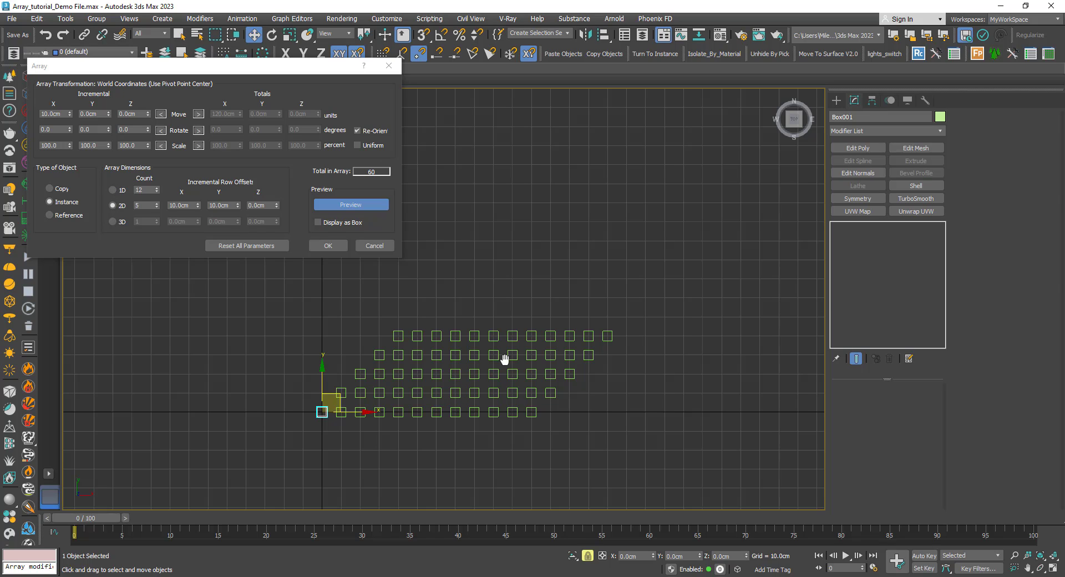
middle_click_drag(506, 359, 478, 383, "alt")
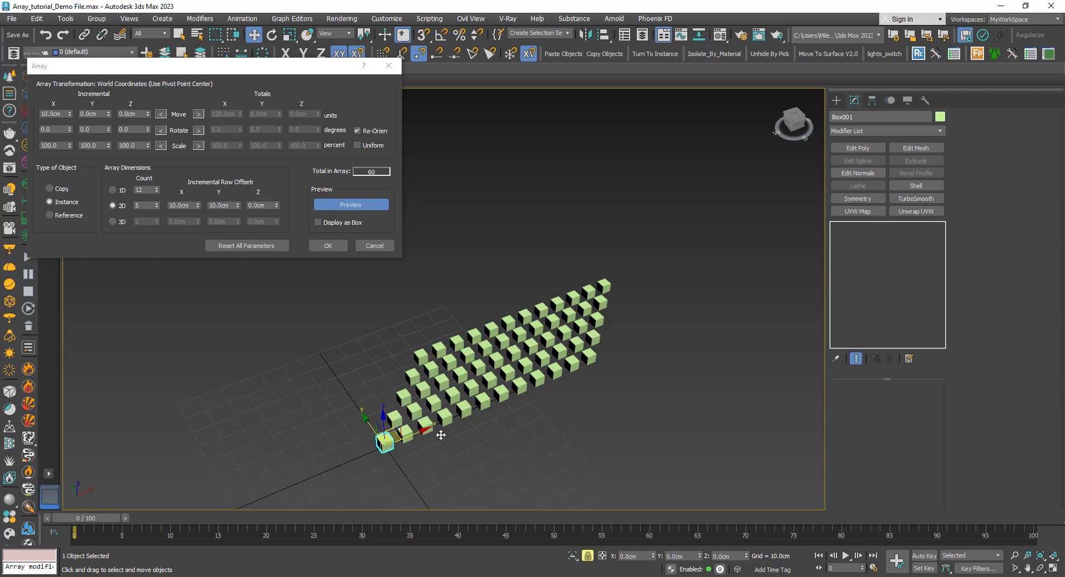
middle_click_drag(524, 357, 530, 342)
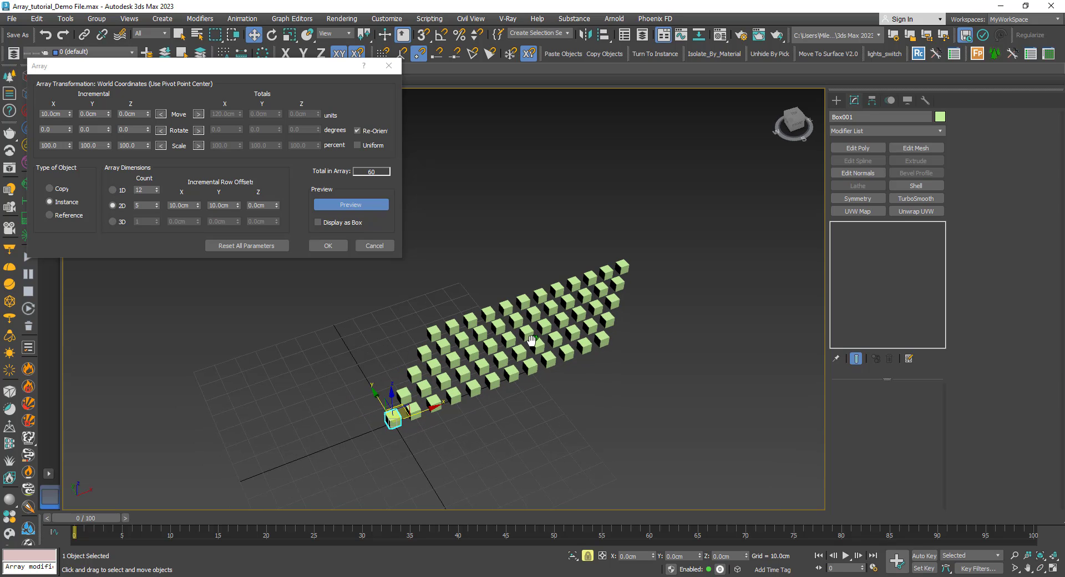
Step: Set the 2D row offset in Z to 15 cm and inspect the stepped rows from the side
left_click(270, 205)
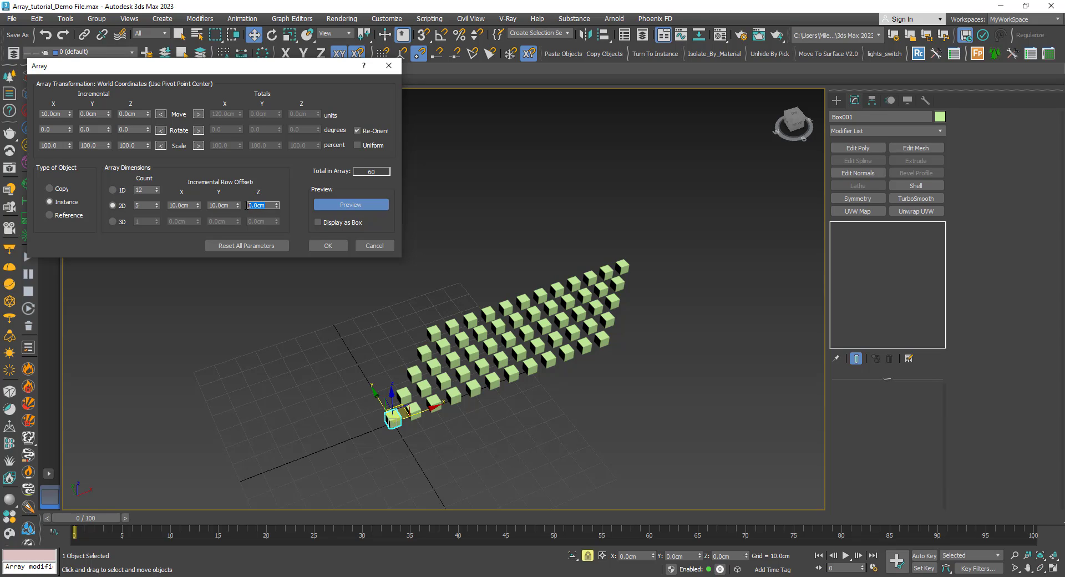
type("15")
left_click(231, 208)
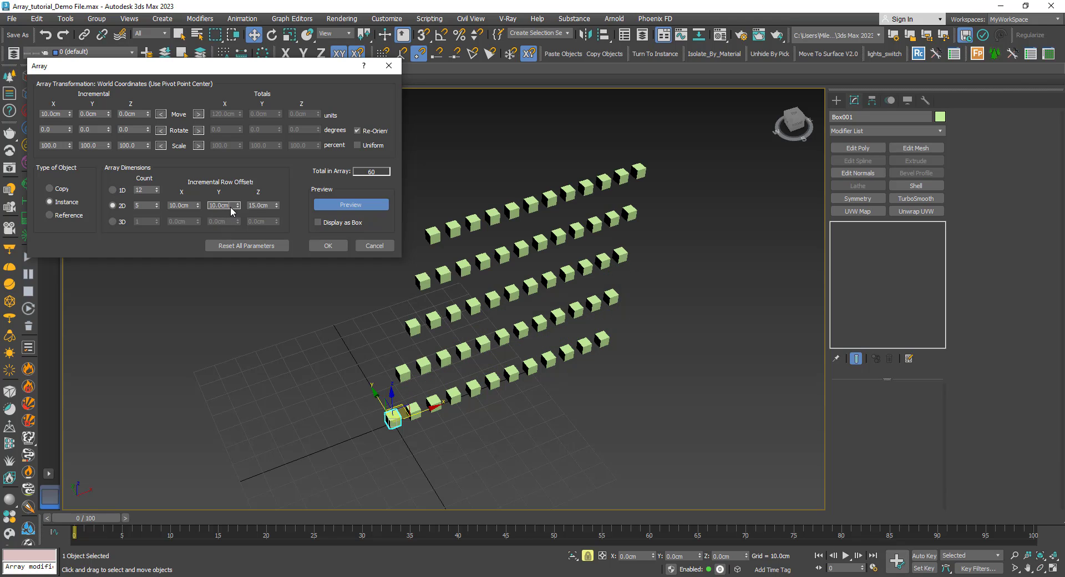
middle_click_drag(406, 350, 526, 320, "alt")
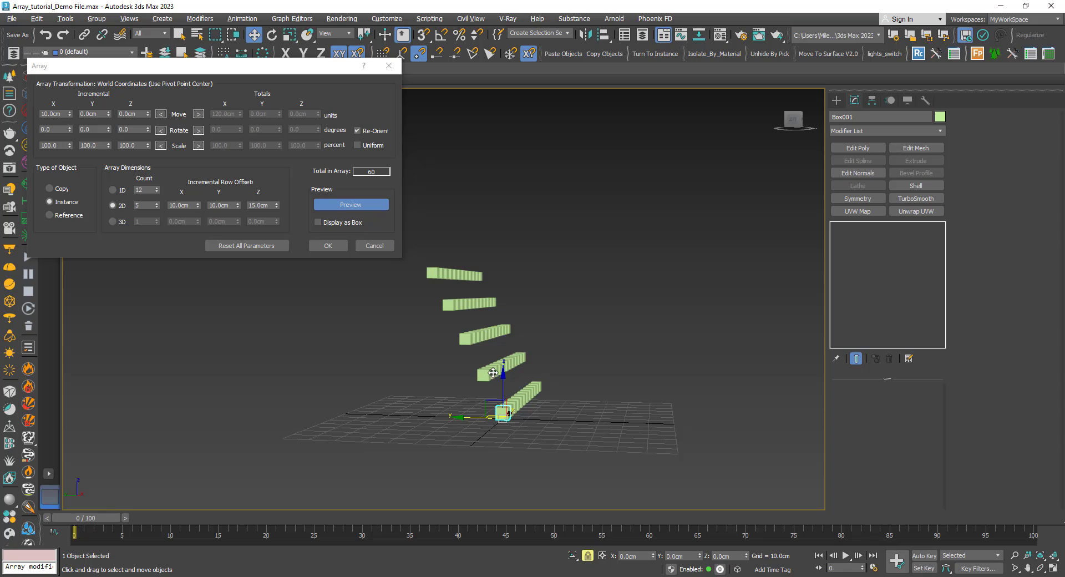
middle_click_drag(493, 373, 477, 378, "alt")
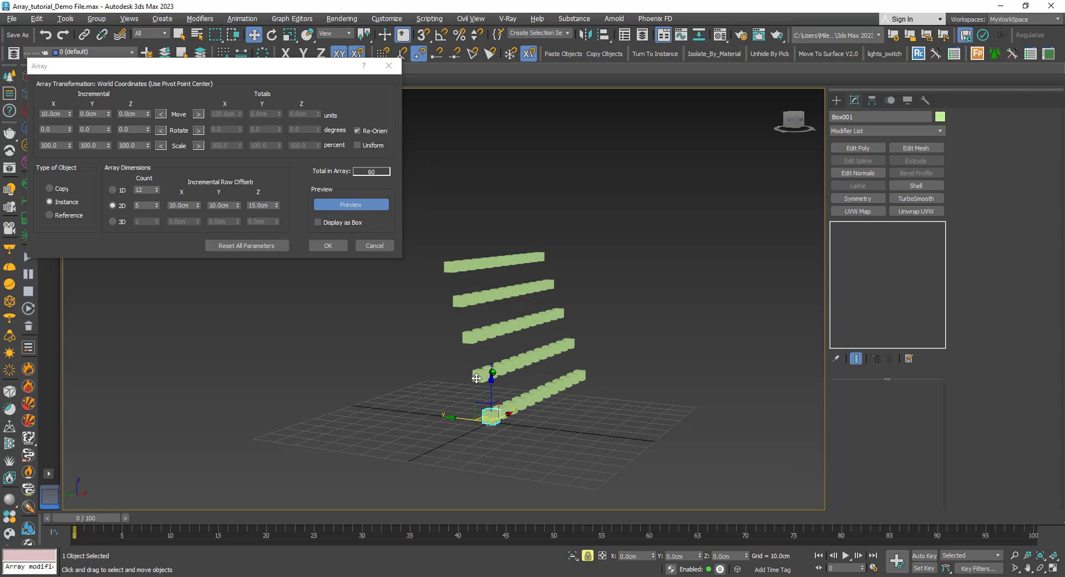
Step: Zero the 2D row offsets in Z and X, and set the Y row offset to 10 cm
right_click(276, 206)
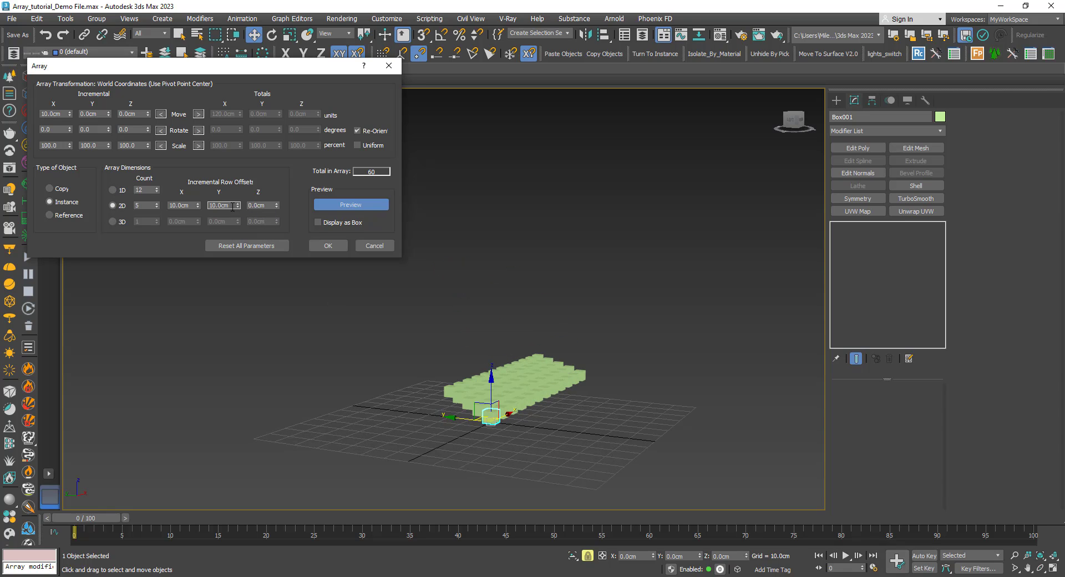
middle_click_drag(500, 368, 504, 418, "alt")
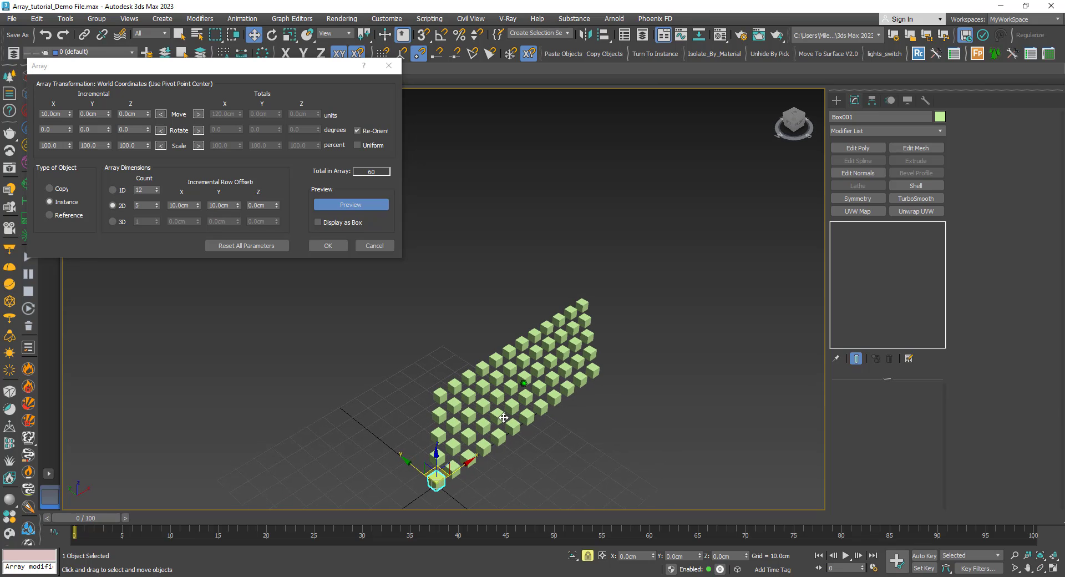
right_click(238, 205)
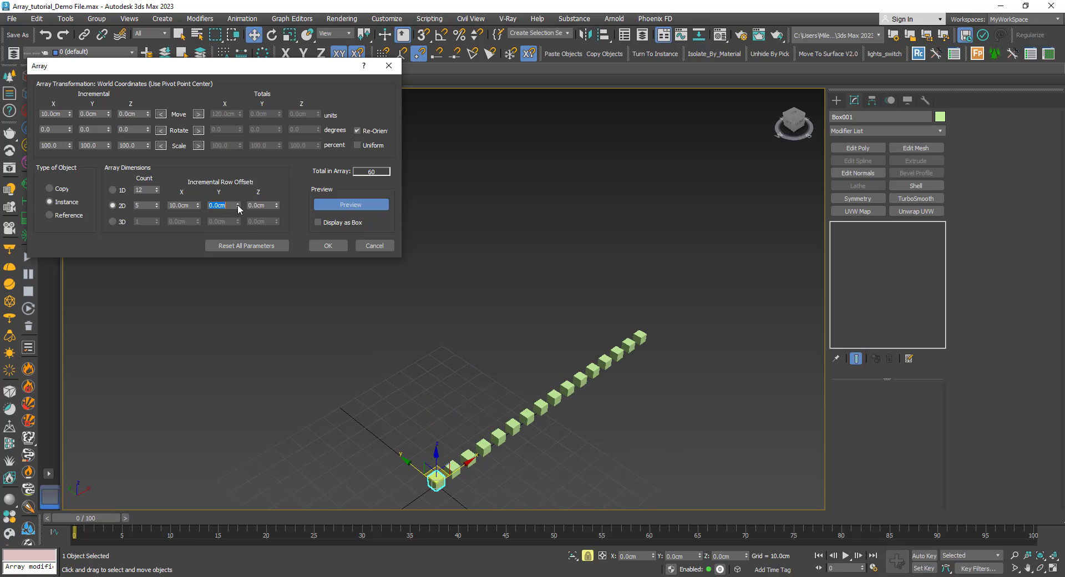
right_click(197, 206)
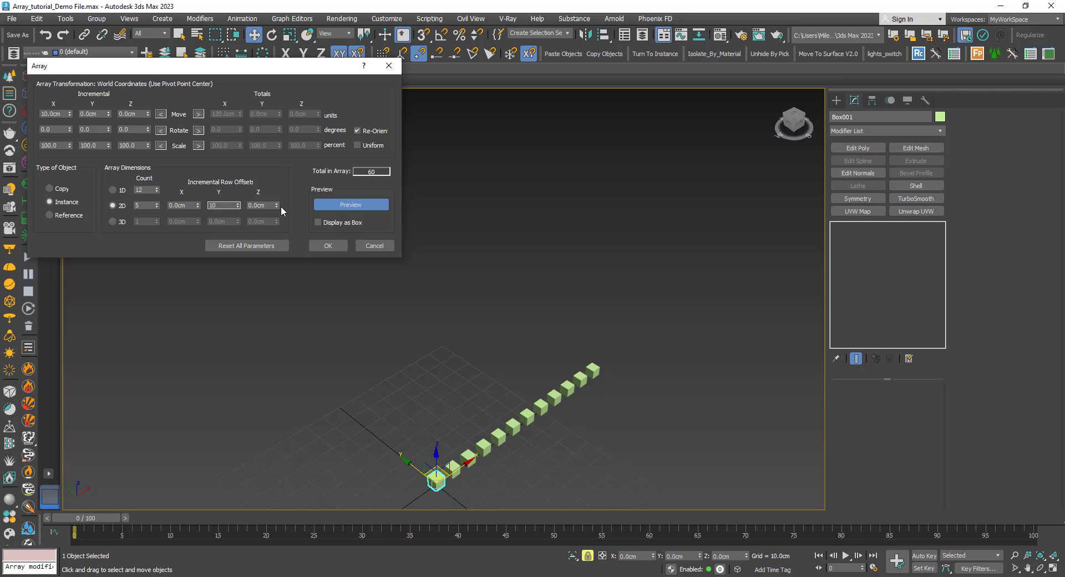
key("Return")
middle_click_drag(454, 411, 485, 368, "alt")
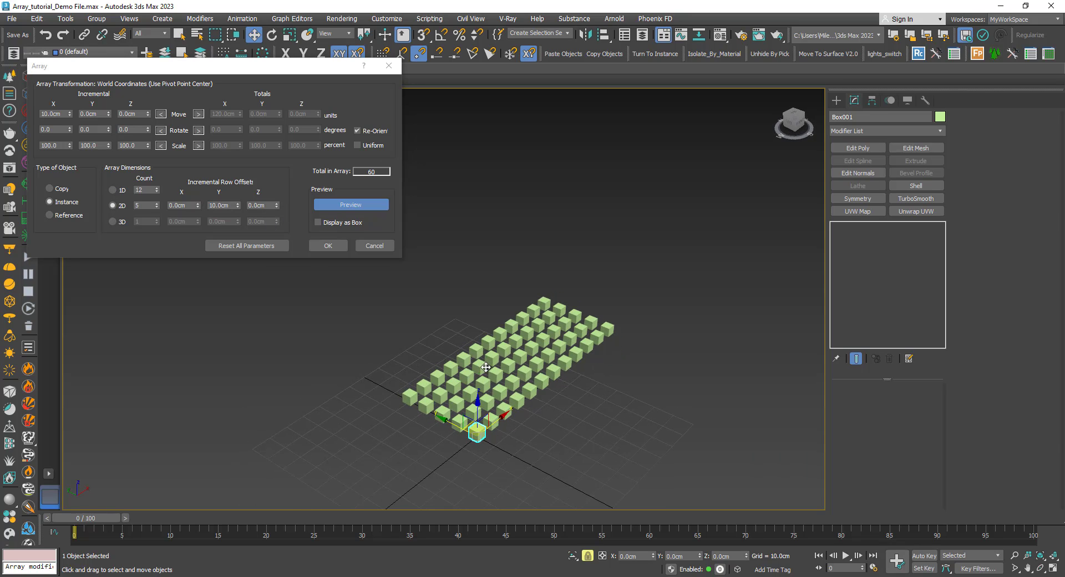
Step: Switch the array to 3D and set its Z row offset to 15 cm
left_click(112, 221)
middle_click_drag(498, 398, 483, 416, "alt")
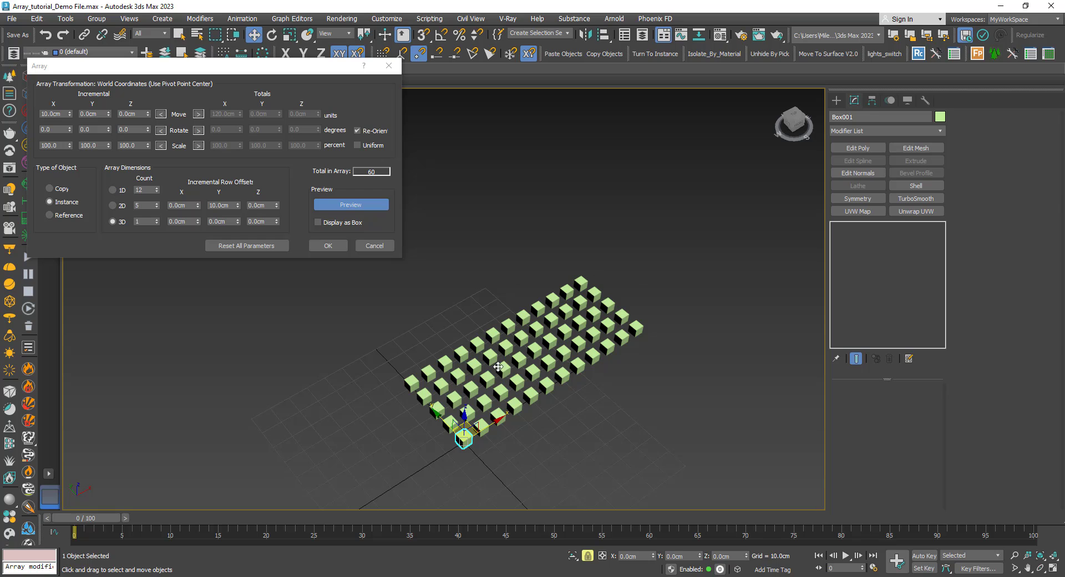
mouse_move(498, 368)
middle_mouse_down()
mouse_move(514, 333)
mouse_move(507, 389)
mouse_move(489, 382)
mouse_move(491, 372)
middle_mouse_up()
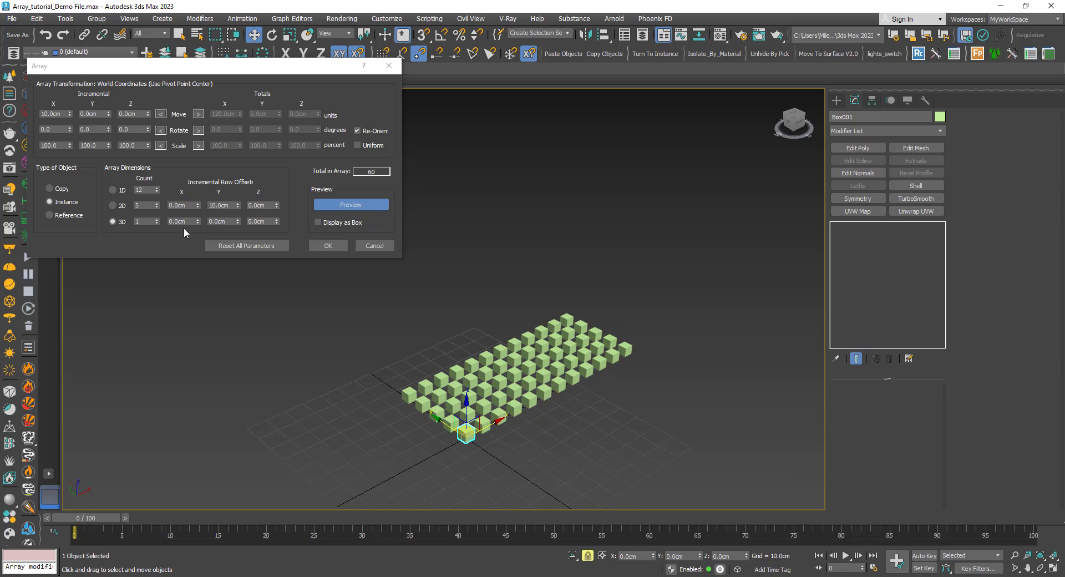
left_click(268, 222)
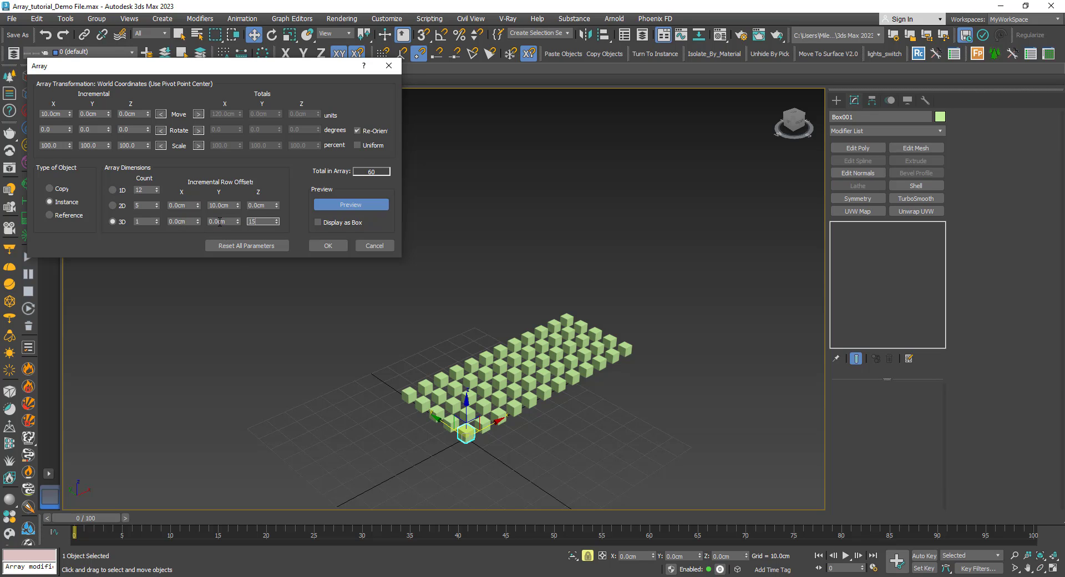
left_click(220, 222)
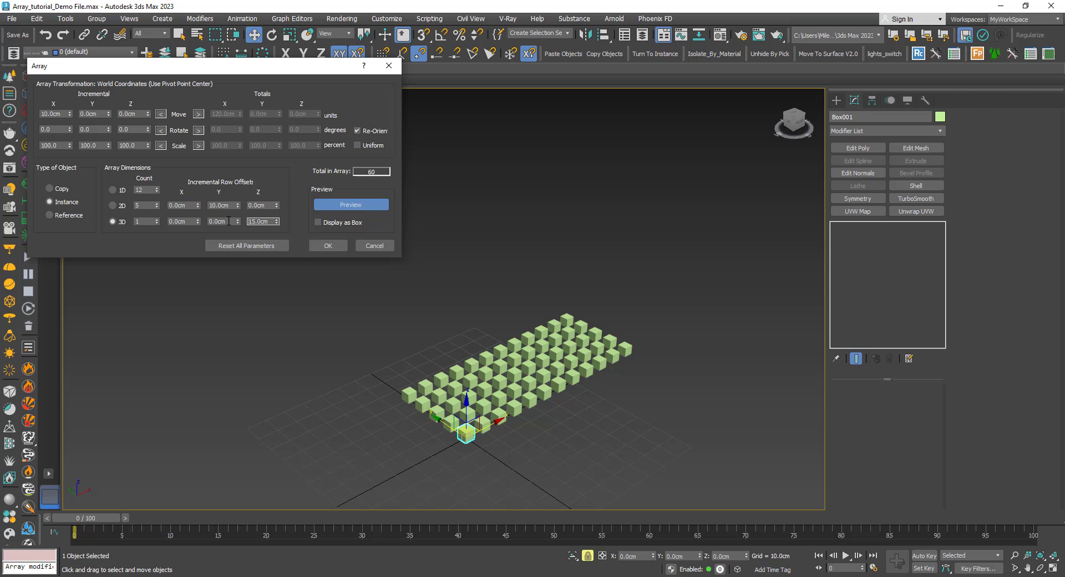
Step: Set the 3D count to 6 and inspect the stacked layers of boxes from the side
left_click(157, 220)
left_click(157, 219)
left_click(157, 219)
left_click(157, 219)
left_click(157, 219)
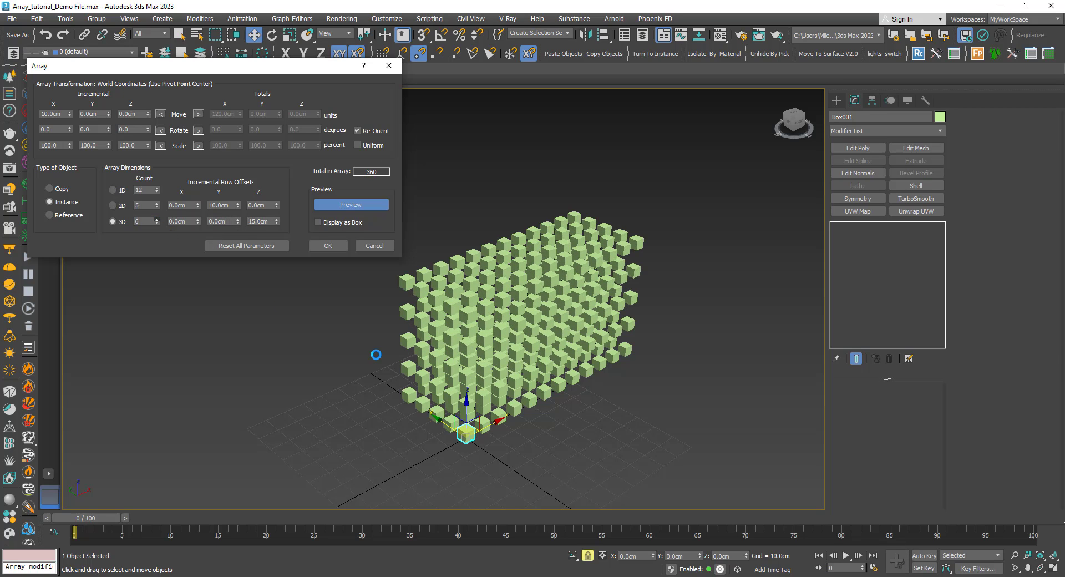
middle_click_drag(416, 358, 459, 387)
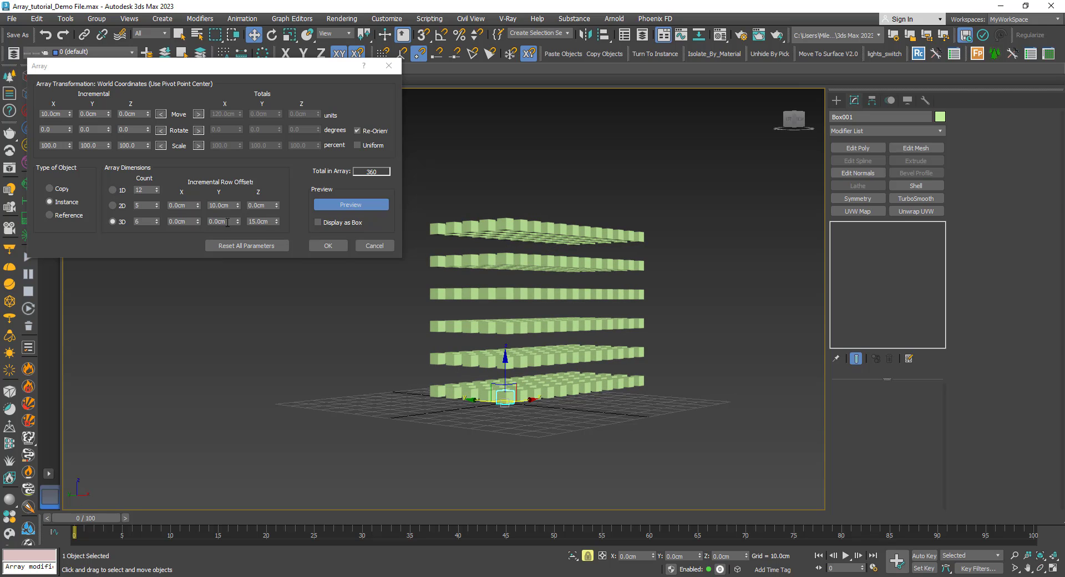
mouse_move(468, 311)
middle_mouse_down("alt")
mouse_move(467, 327)
mouse_move(464, 305)
middle_mouse_up("alt")
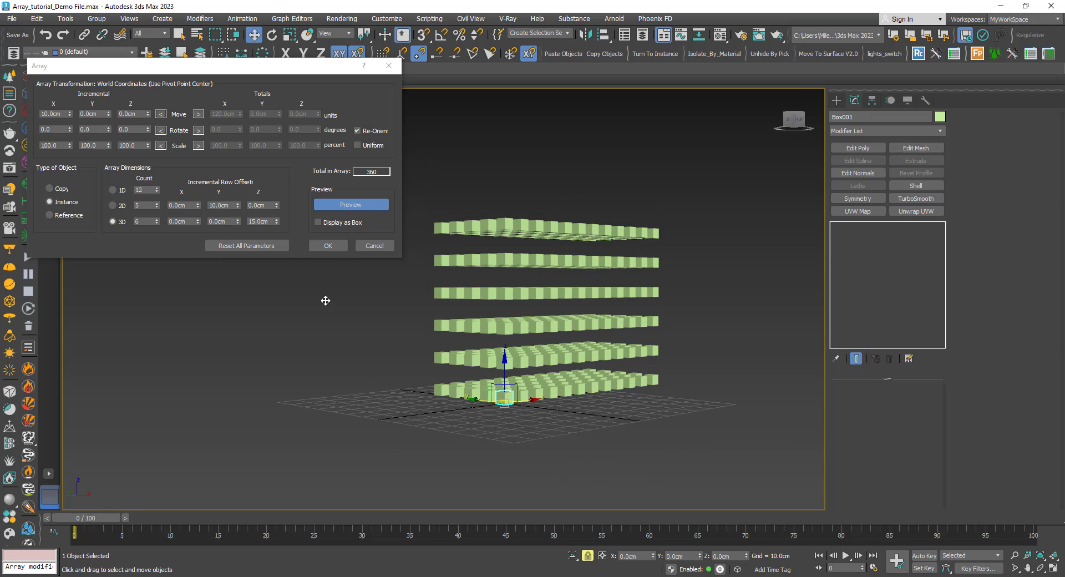
Step: Set the 3D row offset in X to 10 cm and check how the layers shift
left_click(188, 222)
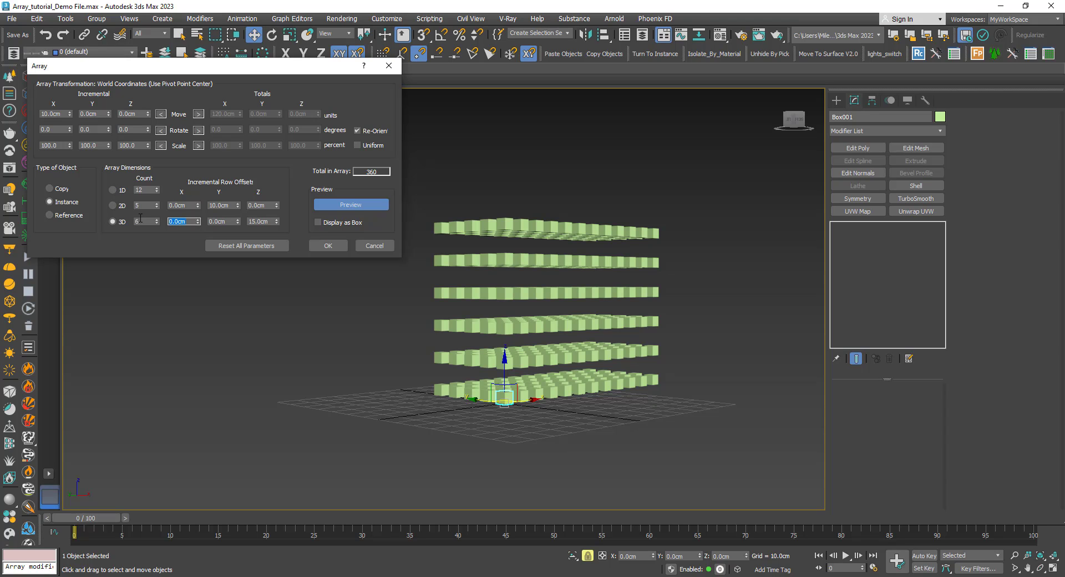
key("Return")
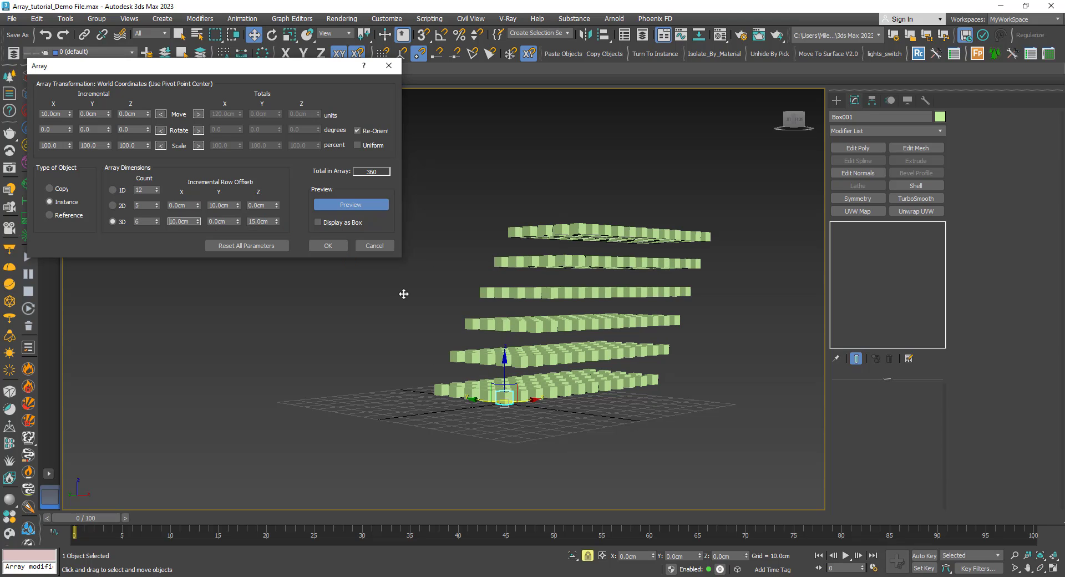
middle_click_drag(514, 336, 431, 368)
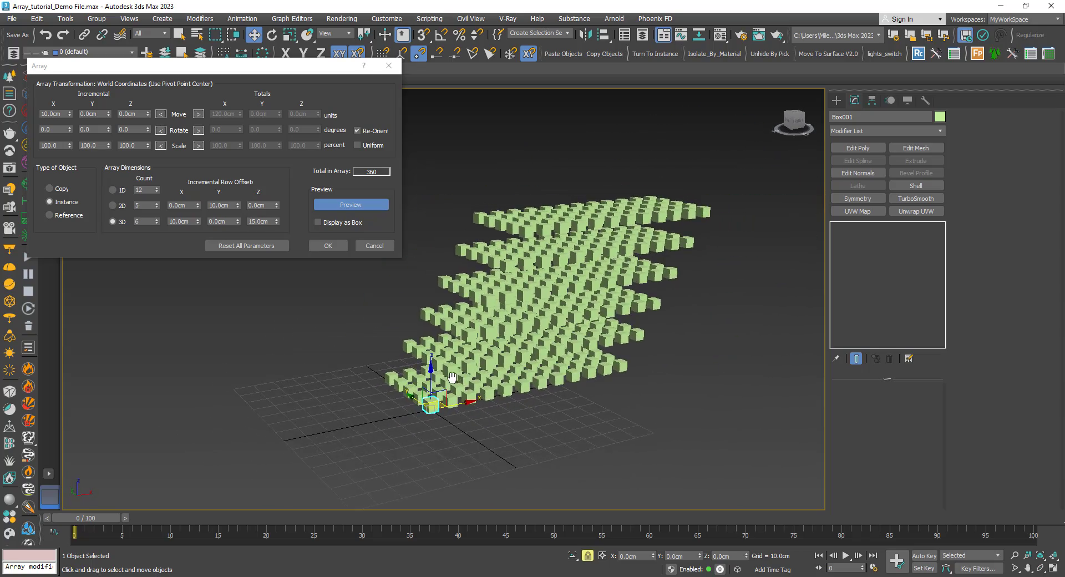
Step: Set the 3D row offset in Y to 20 cm and inspect the staggered layers from several angles
left_click(232, 221)
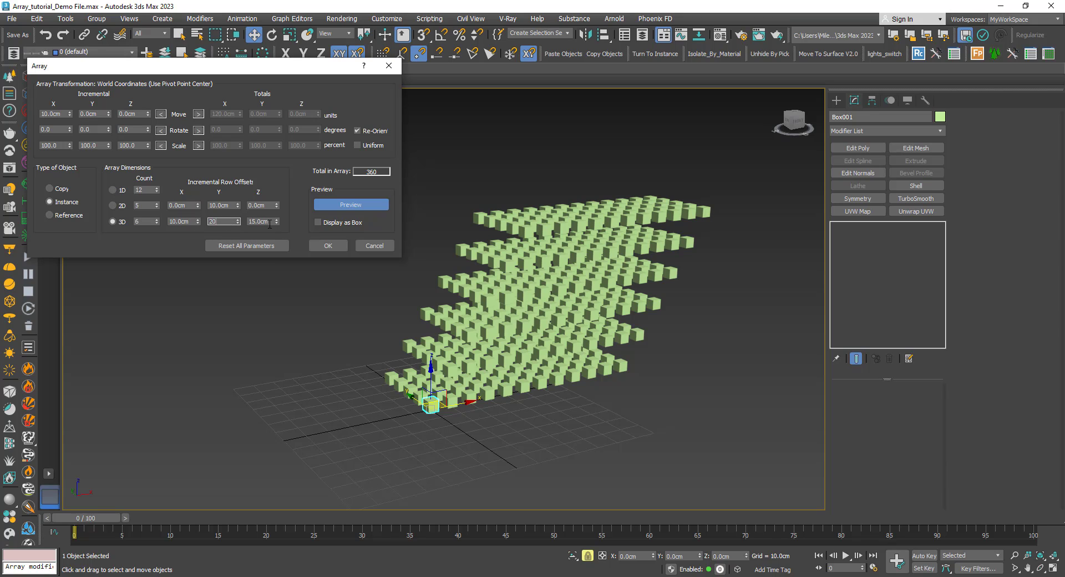
type("20")
key("Tab")
middle_click_drag(466, 336, 531, 333)
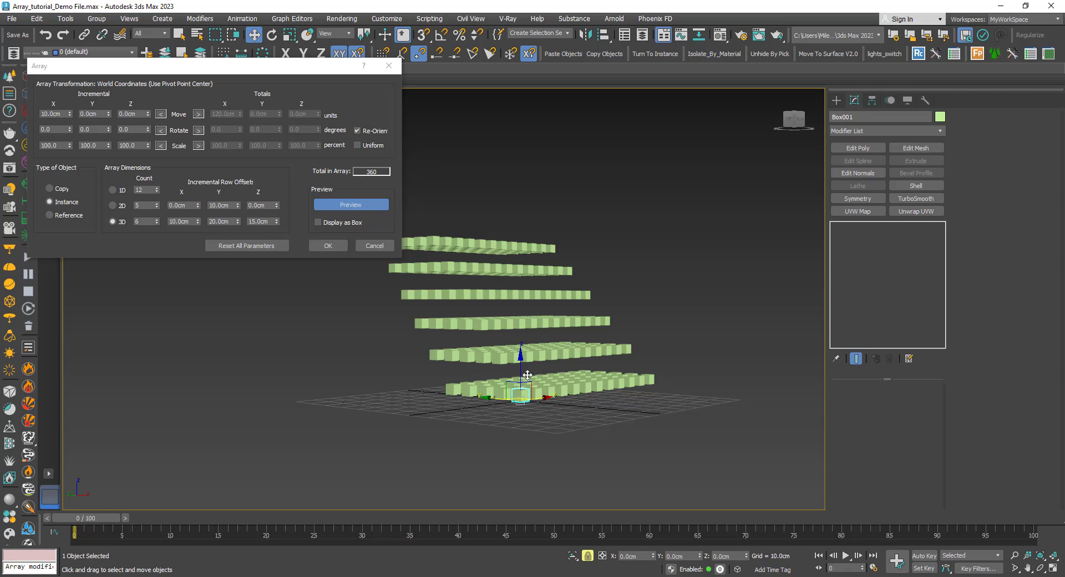
middle_click_drag(525, 372, 527, 373, "alt")
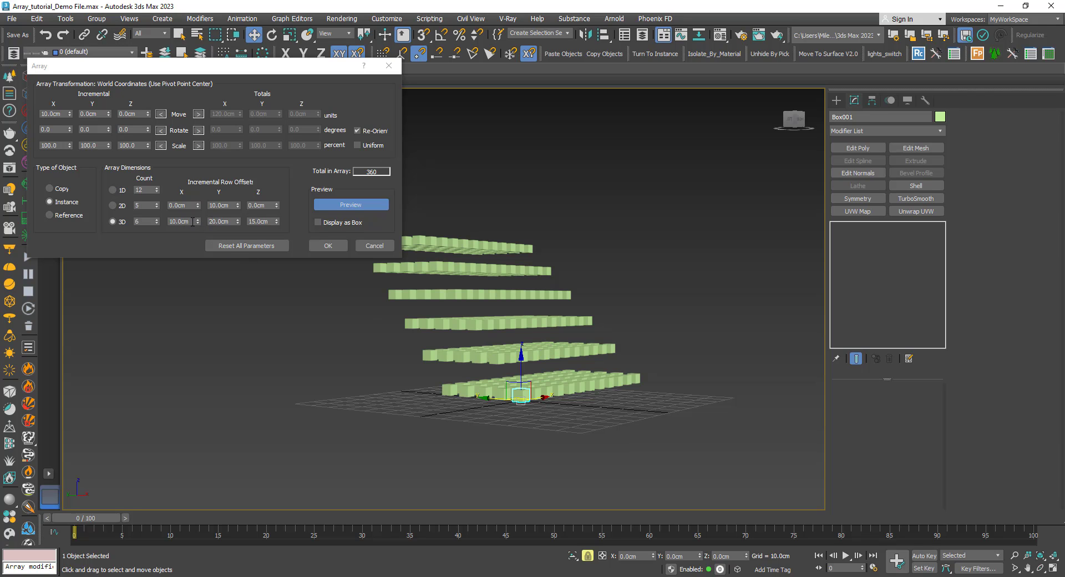
middle_click_drag(496, 319, 562, 305, "alt")
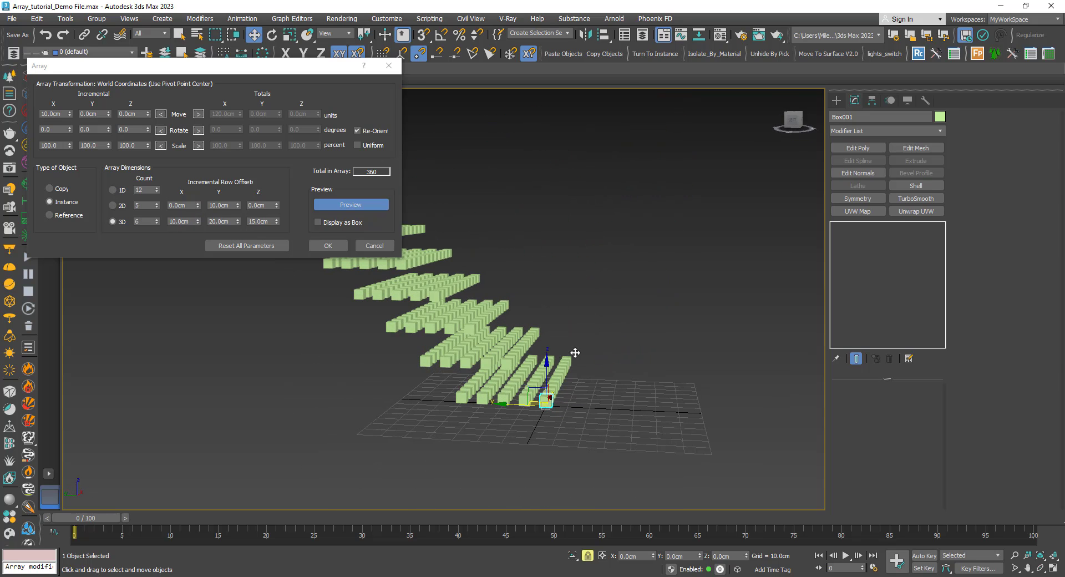
middle_click_drag(479, 356, 449, 373, "alt")
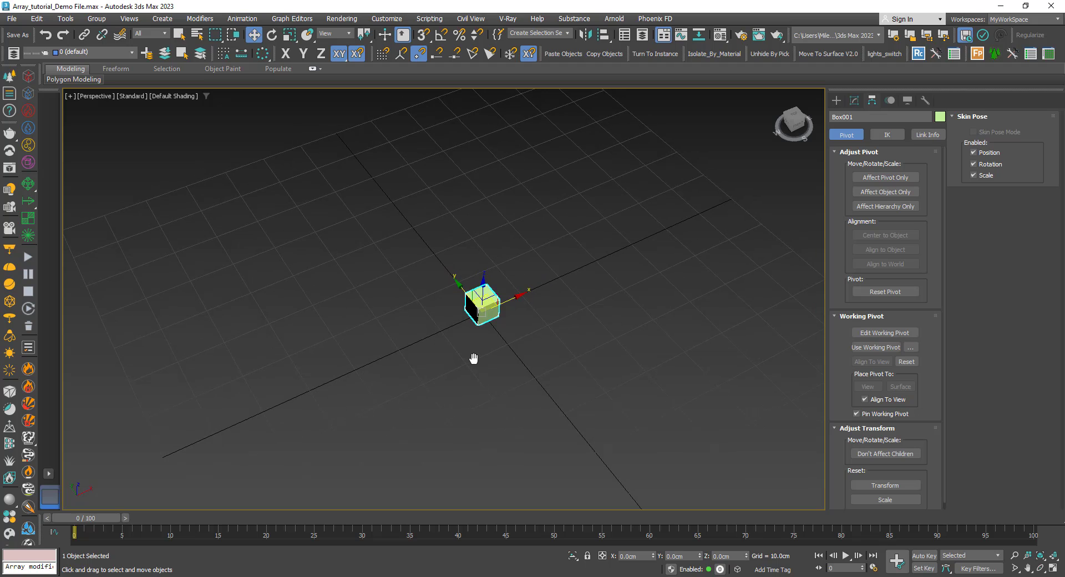
Step: Reopen the Array tool for the single box and move its dialog clear of the box
middle_click_drag(473, 358, 473, 345)
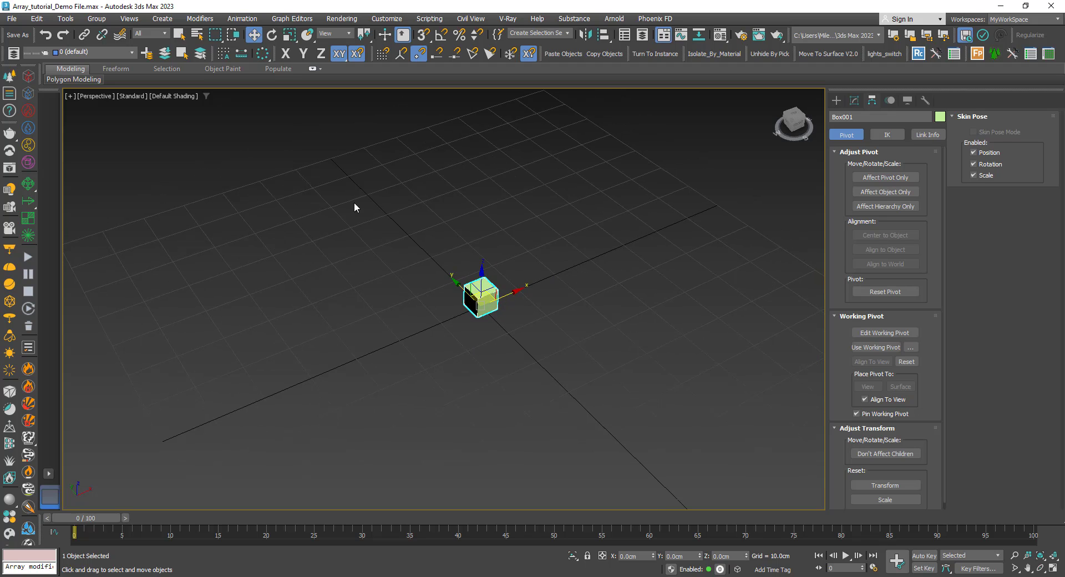
left_click(263, 54)
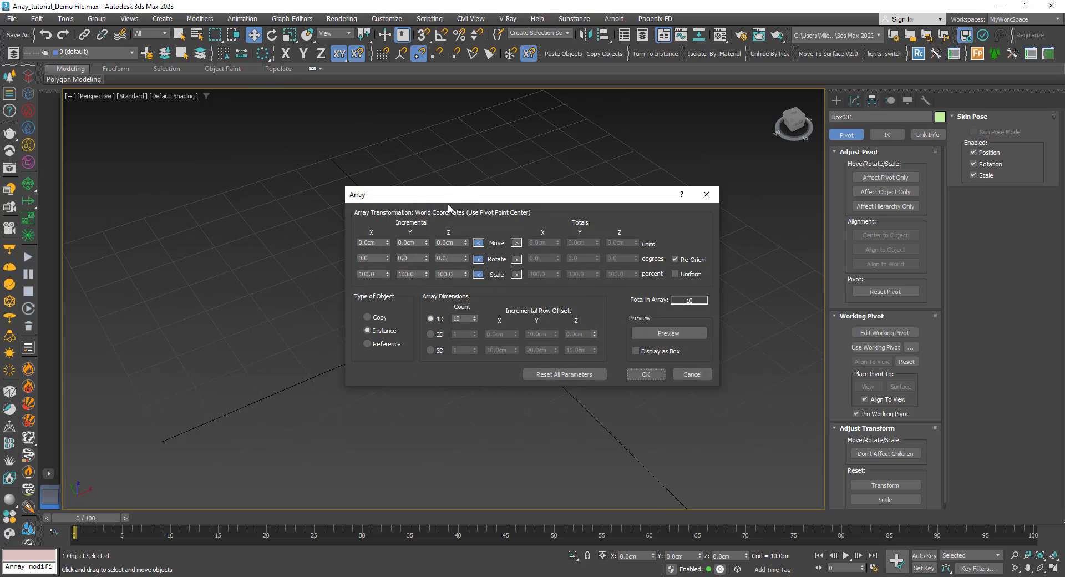
left_click_drag(444, 194, 152, 75)
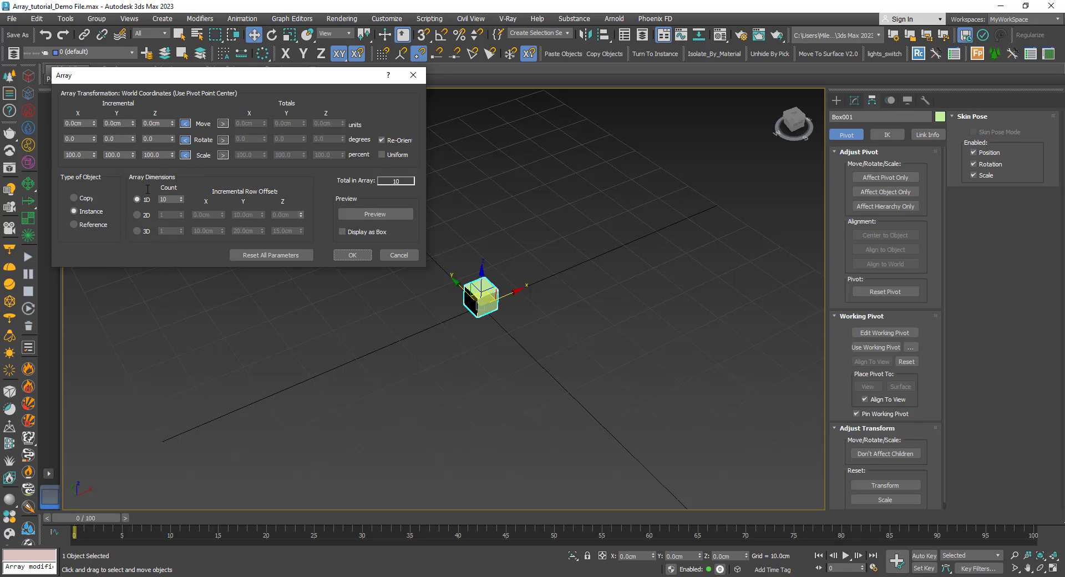
middle_click_drag(443, 338, 461, 372, "alt")
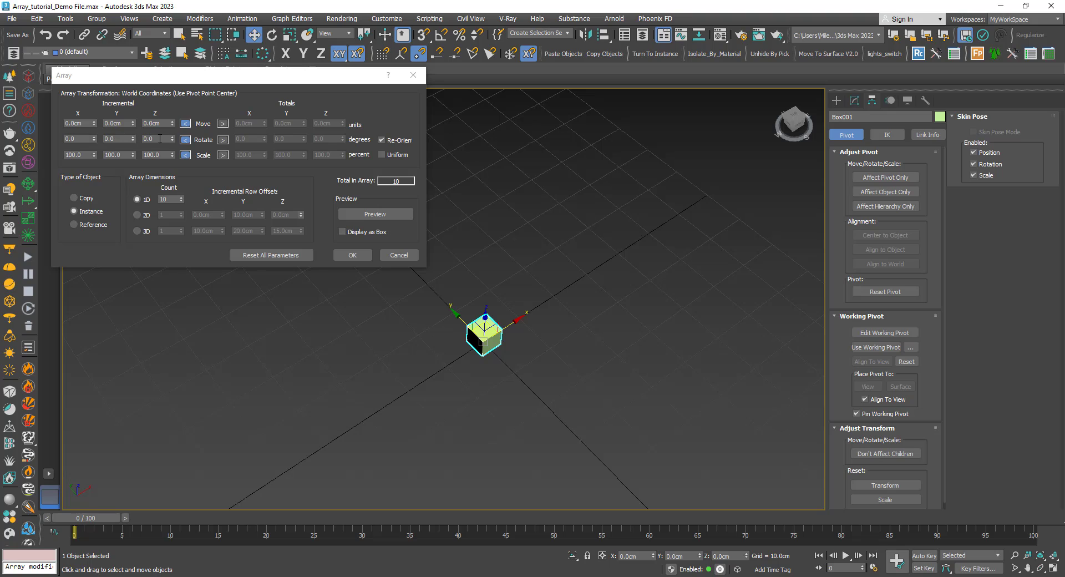
Step: Set the array's incremental rotation around Z to 15 degrees
left_click(161, 139)
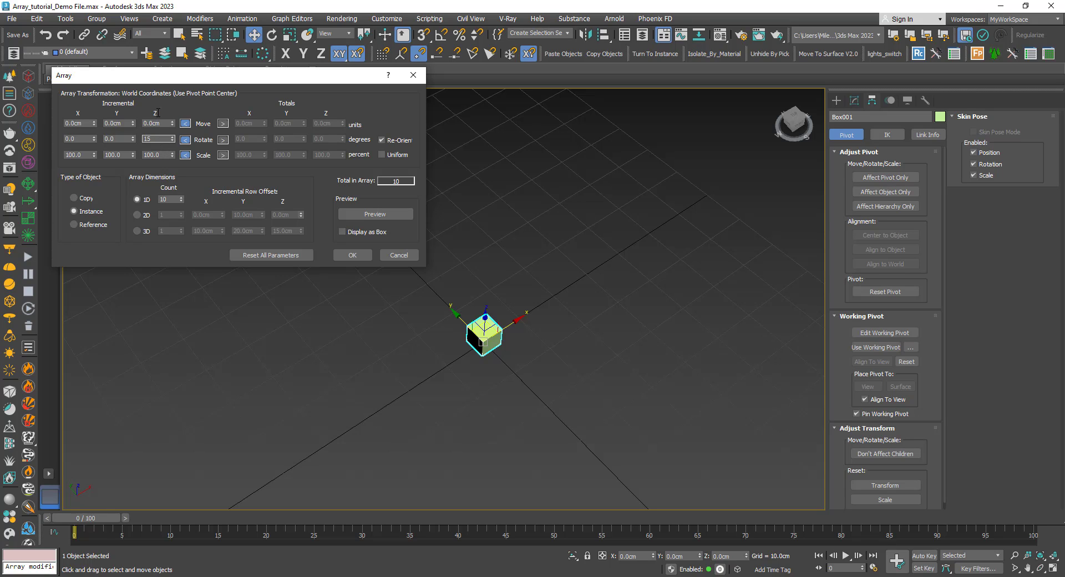
middle_click_drag(451, 326, 510, 221, "alt")
middle_click_drag(492, 314, 486, 336, "alt")
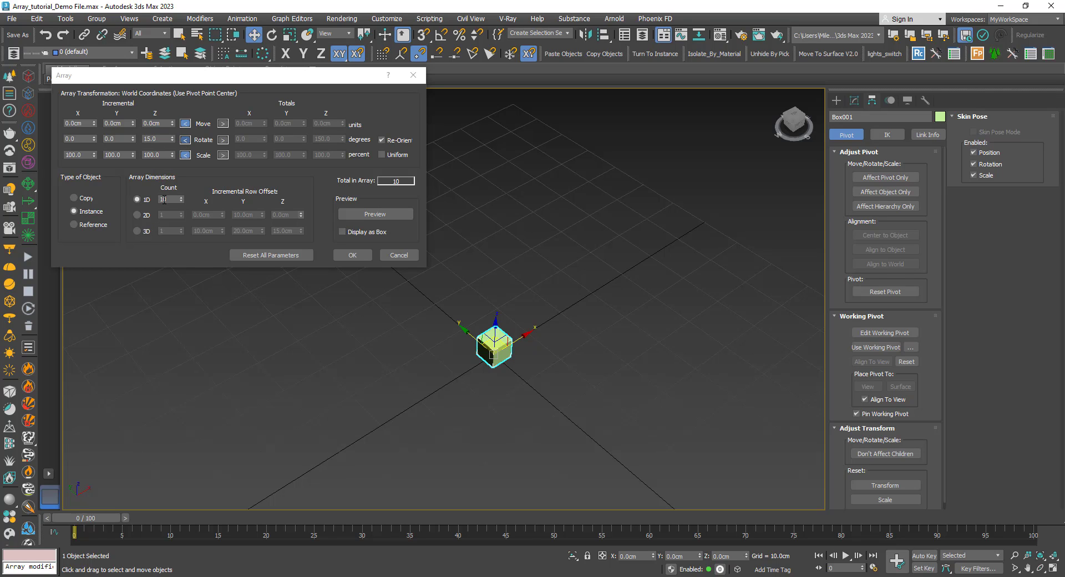
Step: Set the 1D count to 10, preview the rotated boxes and check them up close in wireframe and shaded display
double_click(171, 200)
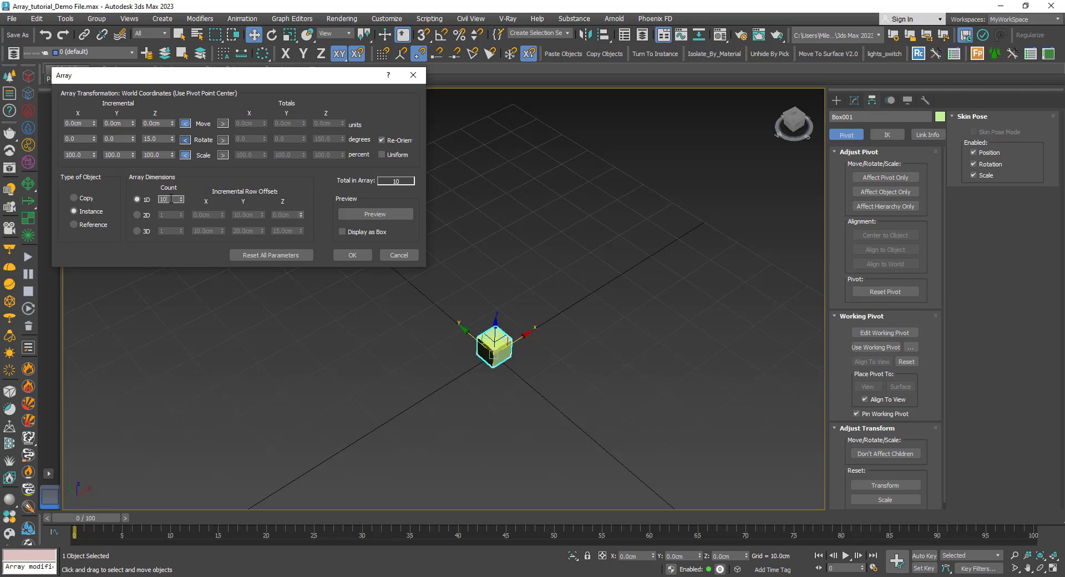
left_click(375, 215)
scroll(479, 349, "up", 10)
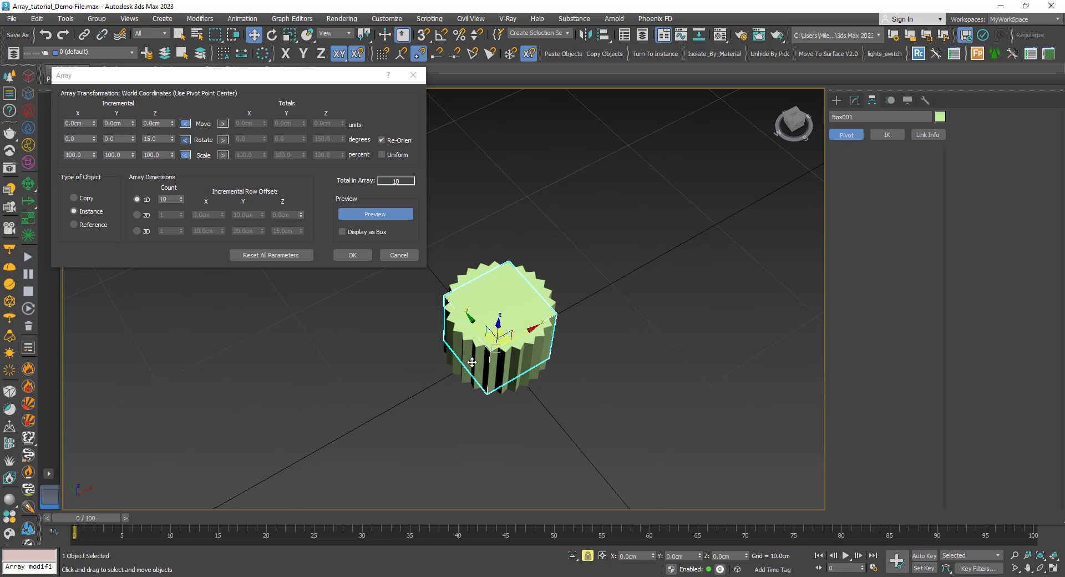
key("F3")
key("F3")
Step: Lower the 1D count to 1, raise it to 5 and look over the previewed rotated boxes
left_click(180, 201)
left_click(180, 200)
left_click_drag(180, 202, 179, 209)
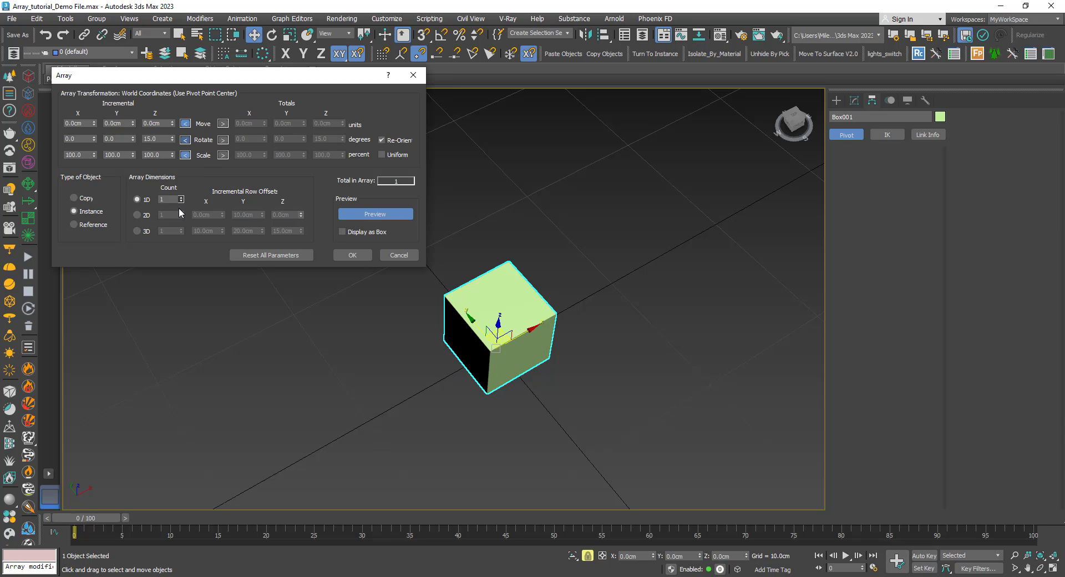
left_click(180, 196)
left_click(180, 196)
left_click(180, 197)
left_click(180, 197)
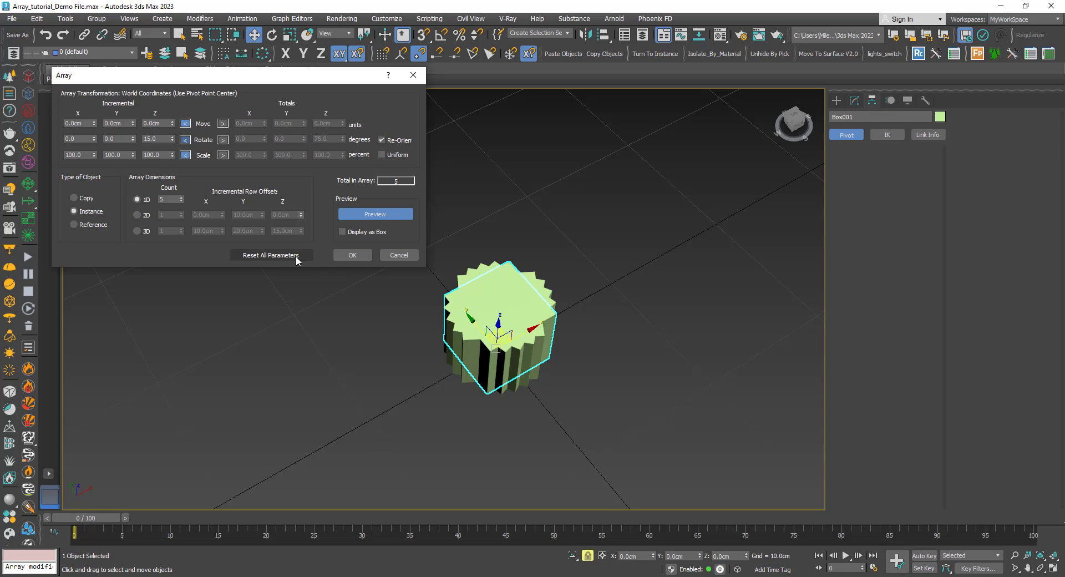
middle_click_drag(432, 310, 437, 323)
scroll(437, 323, "down", 2)
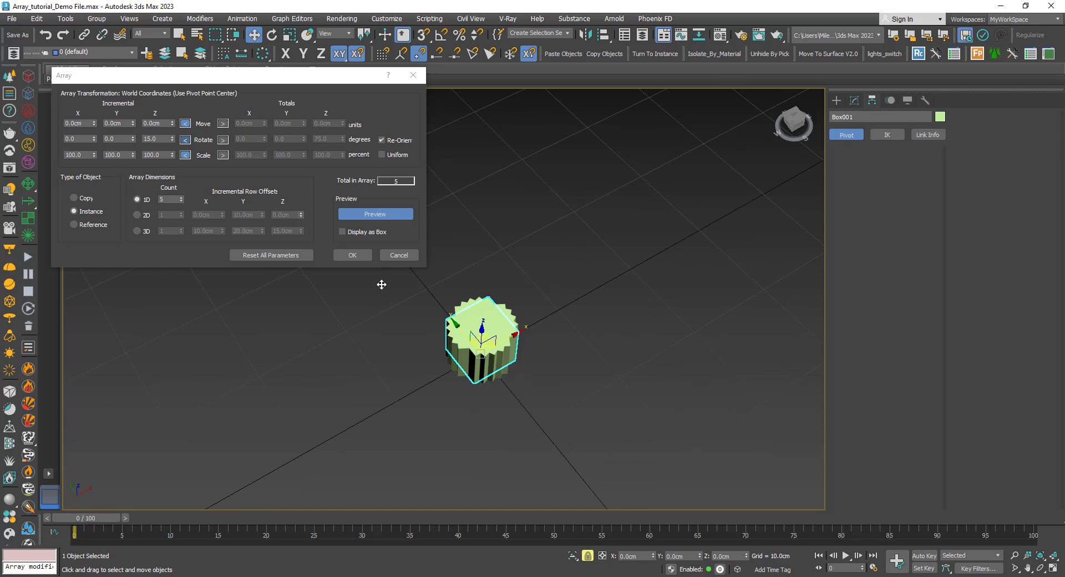
Step: Turn off the array preview and shift only the box's pivot about 30.8 cm along the X axis
left_click(375, 214)
scroll(479, 362, "down", 1)
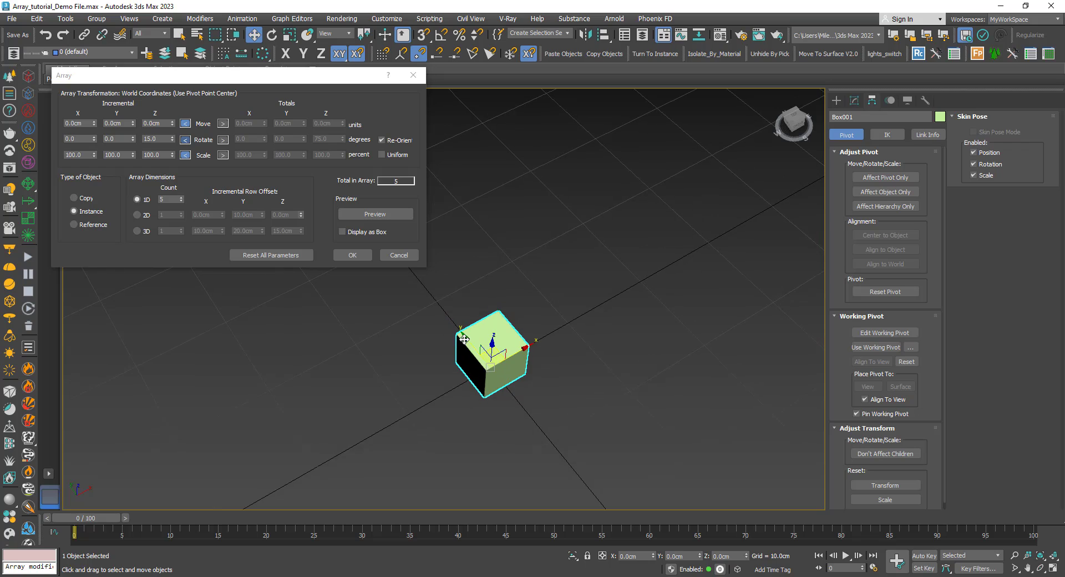
middle_click_drag(478, 362, 477, 350, "alt")
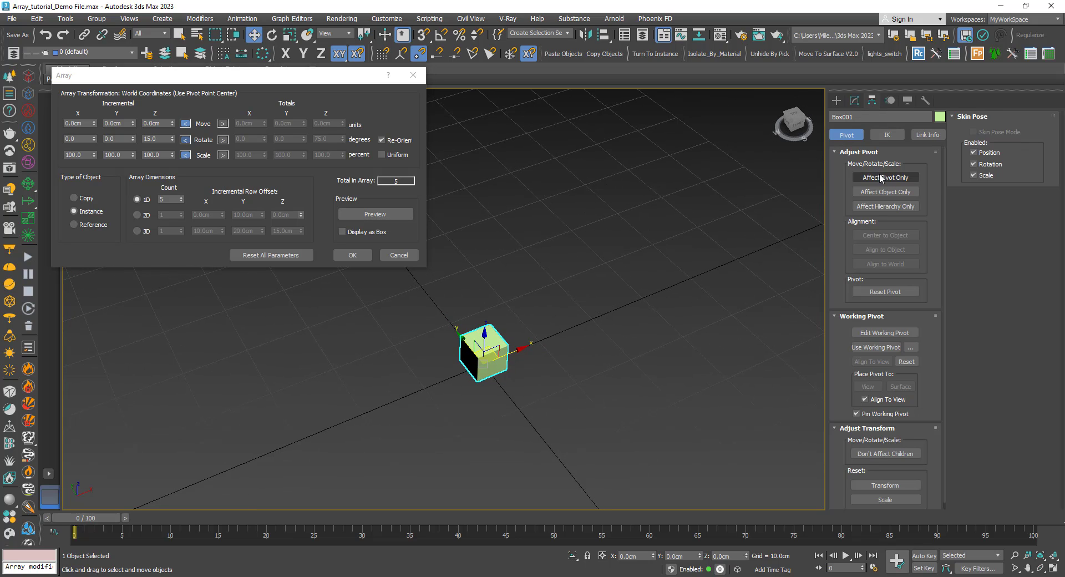
left_click(864, 179)
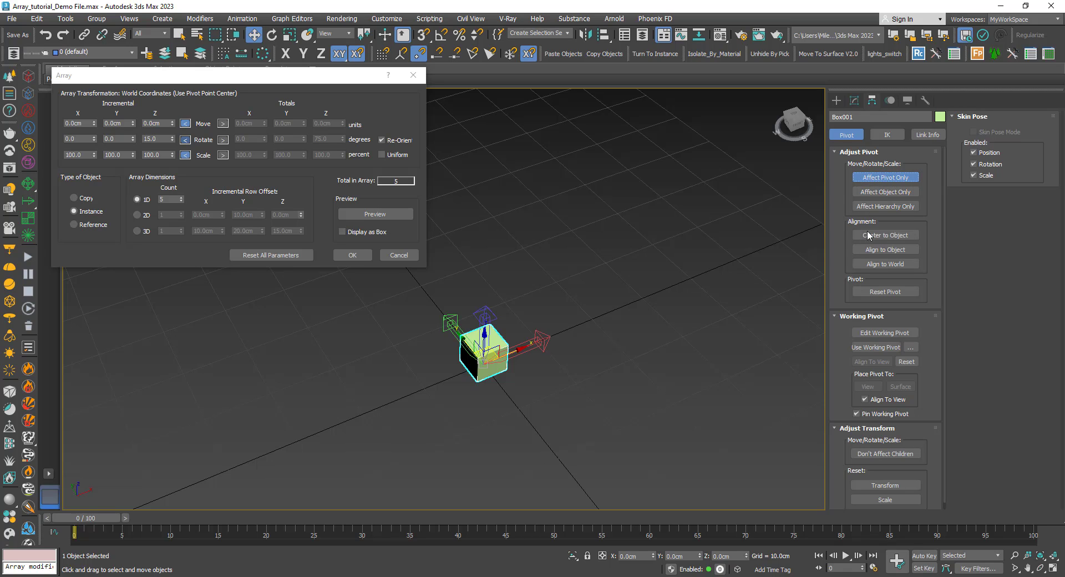
middle_click_drag(594, 328, 548, 338)
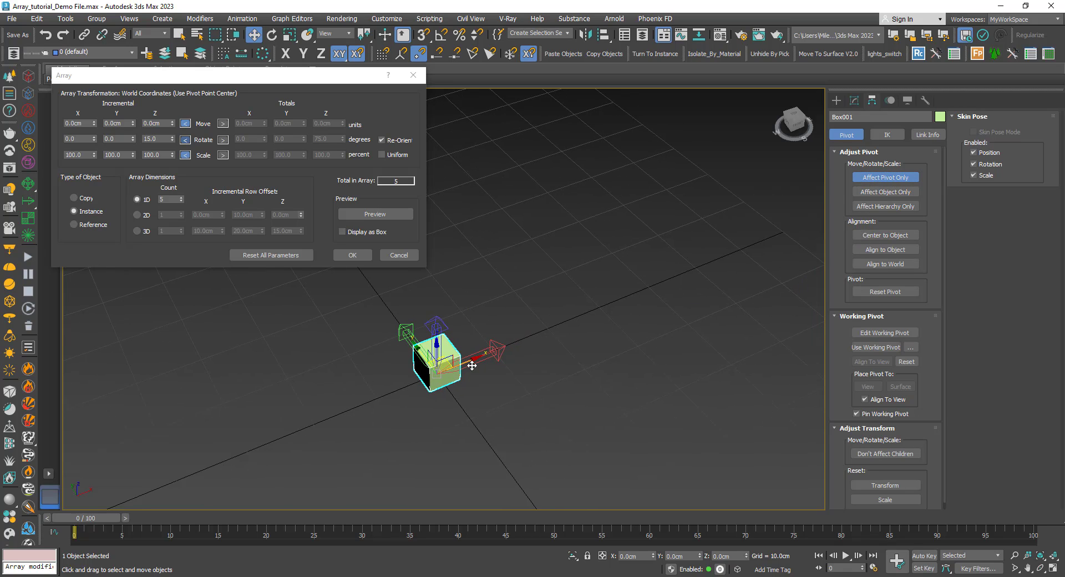
left_click_drag(471, 365, 629, 285)
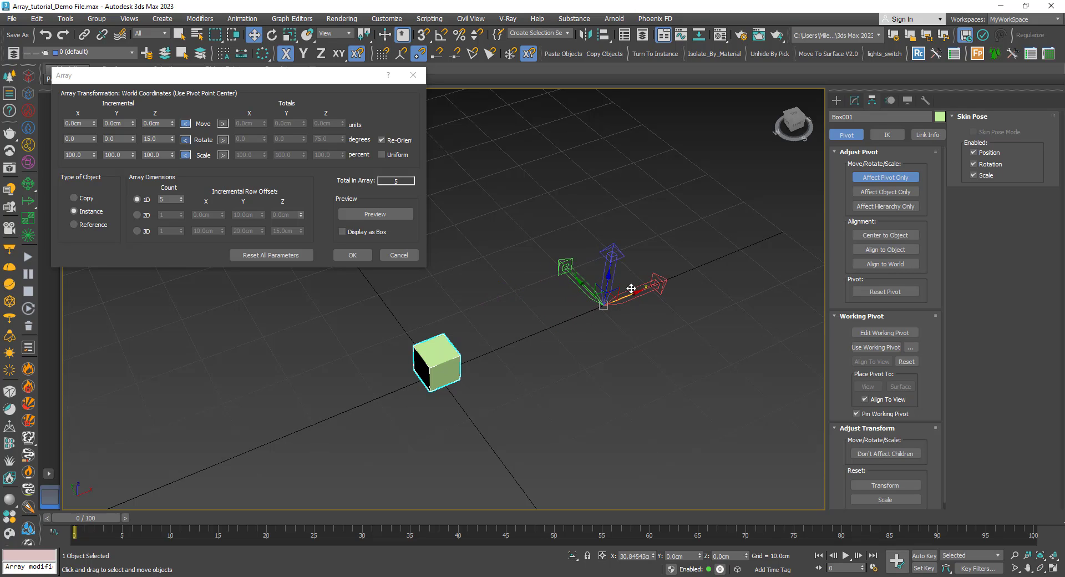
left_click(872, 178)
Step: Preview the array rotated around the offset pivot and examine the arc of boxes in the Top view
scroll(511, 334, "down", 2)
middle_click_drag(494, 354, 483, 400)
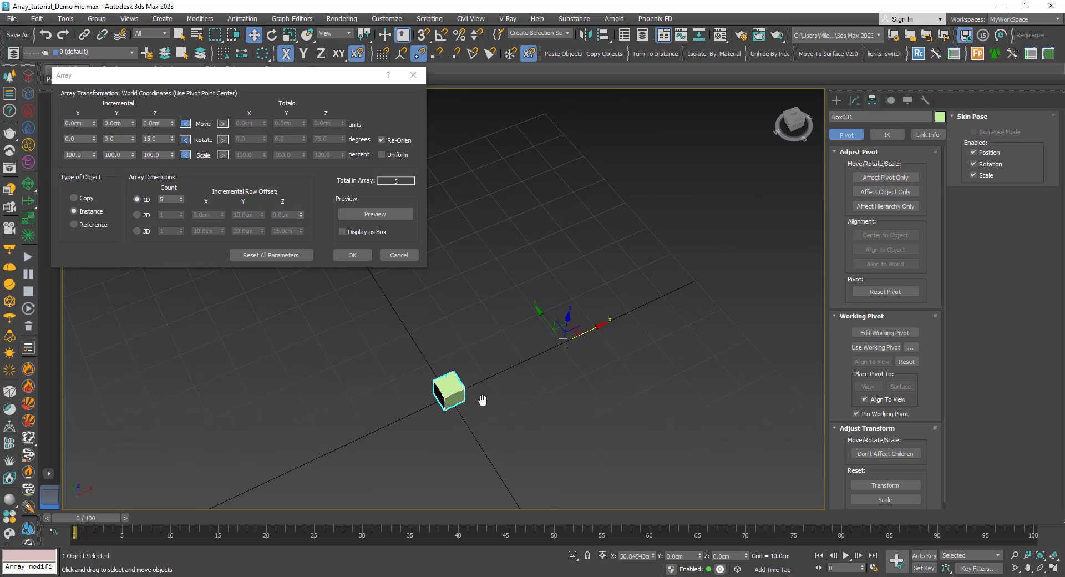
left_click(361, 215)
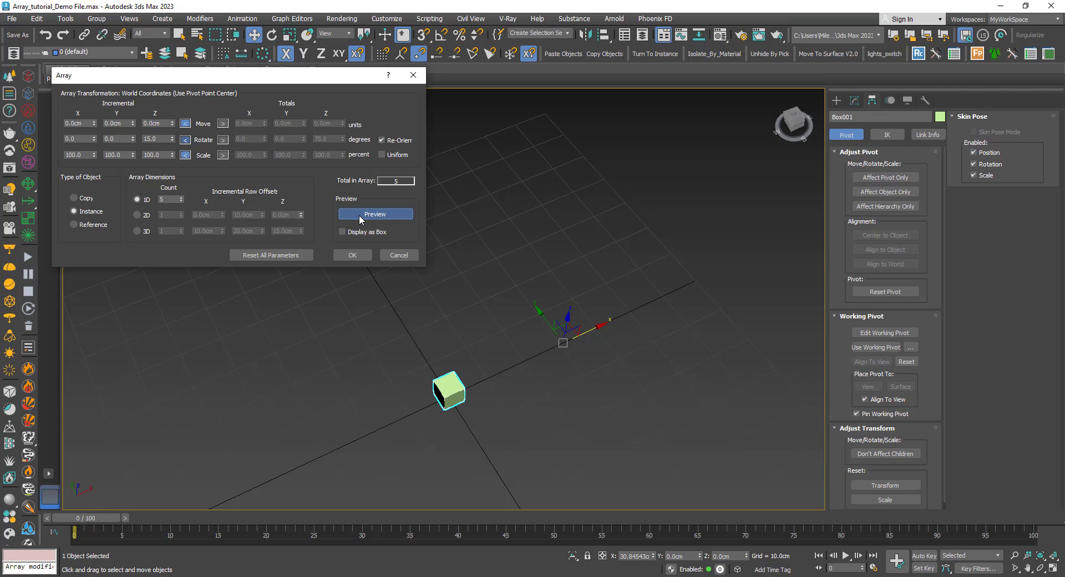
middle_click_drag(487, 374, 438, 361)
key("t")
scroll(432, 376, "down", 2)
scroll(526, 384, "up", 4)
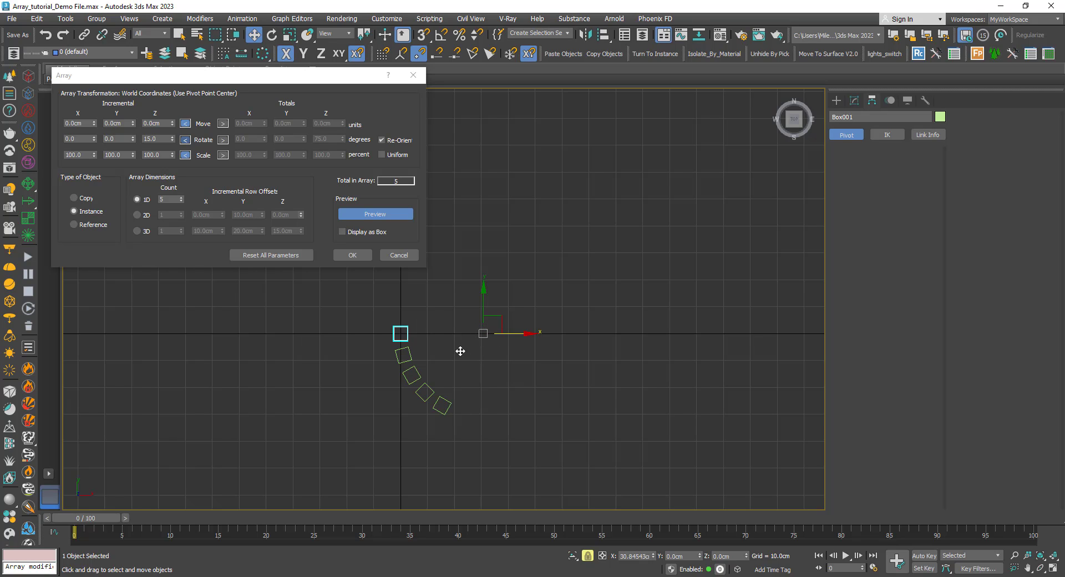
scroll(416, 369, "up", 2)
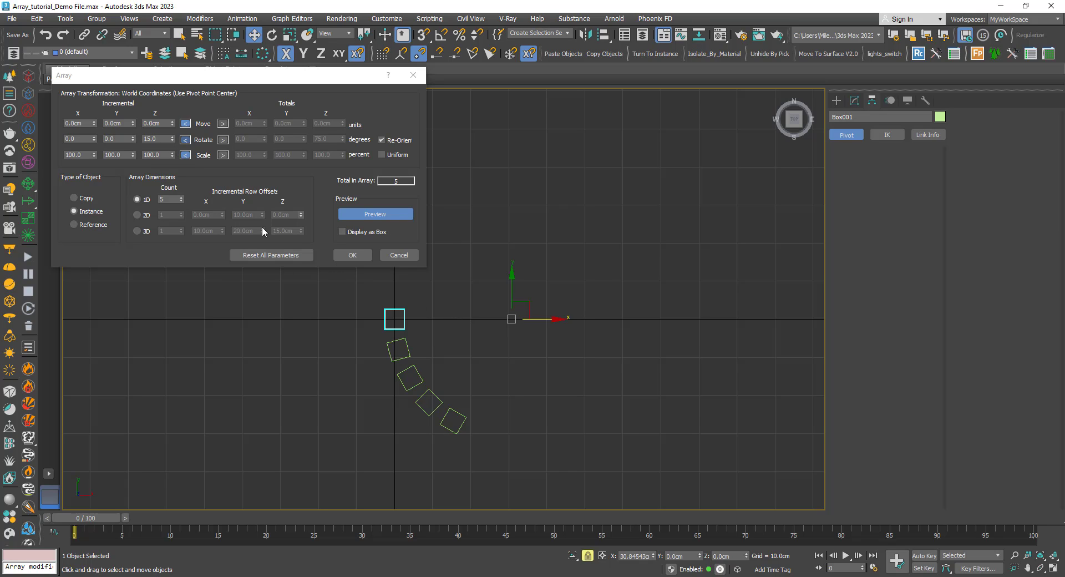
Step: Raise the array's 1D count to 10, return to the Perspective view and turn off the preview
left_click(183, 197)
left_click(183, 197)
left_click(183, 197)
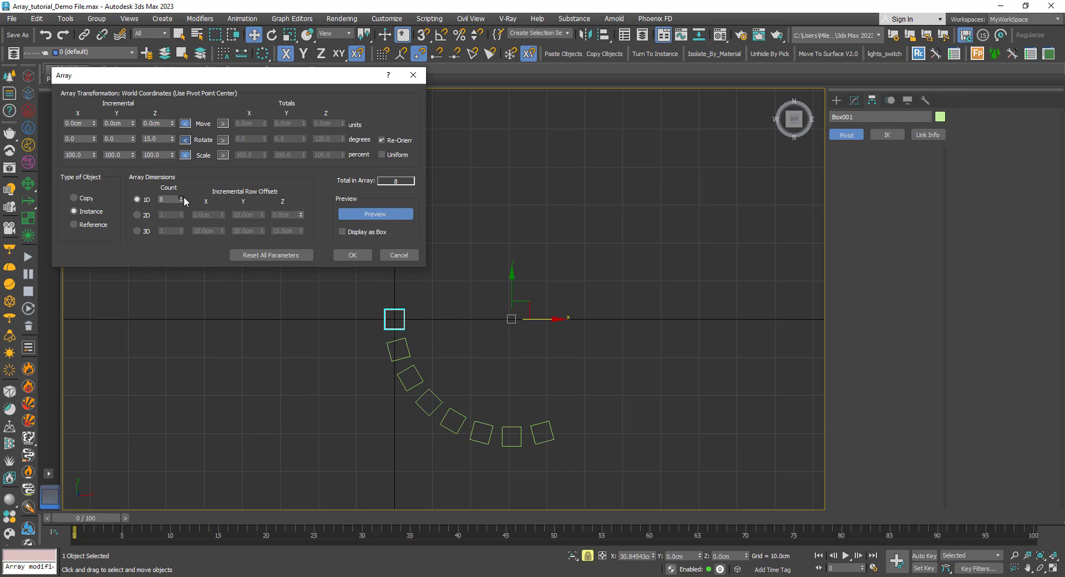
left_click(183, 197)
left_click(183, 197)
mouse_move(476, 378)
middle_mouse_down()
mouse_move(508, 382)
mouse_move(477, 388)
mouse_move(439, 355)
mouse_move(371, 355)
mouse_move(492, 364)
mouse_move(402, 293)
middle_mouse_up()
key("p")
left_click(375, 214)
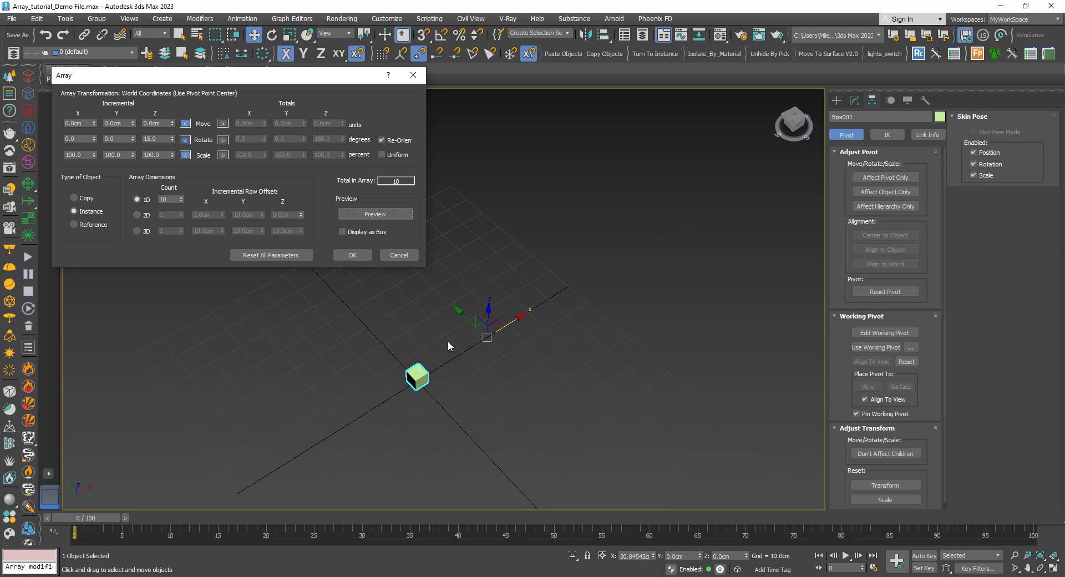
Step: Reset the box's pivot to its original place with only the pivot affected, and leave pivot editing
middle_click_drag(448, 340, 450, 349)
left_click(876, 178)
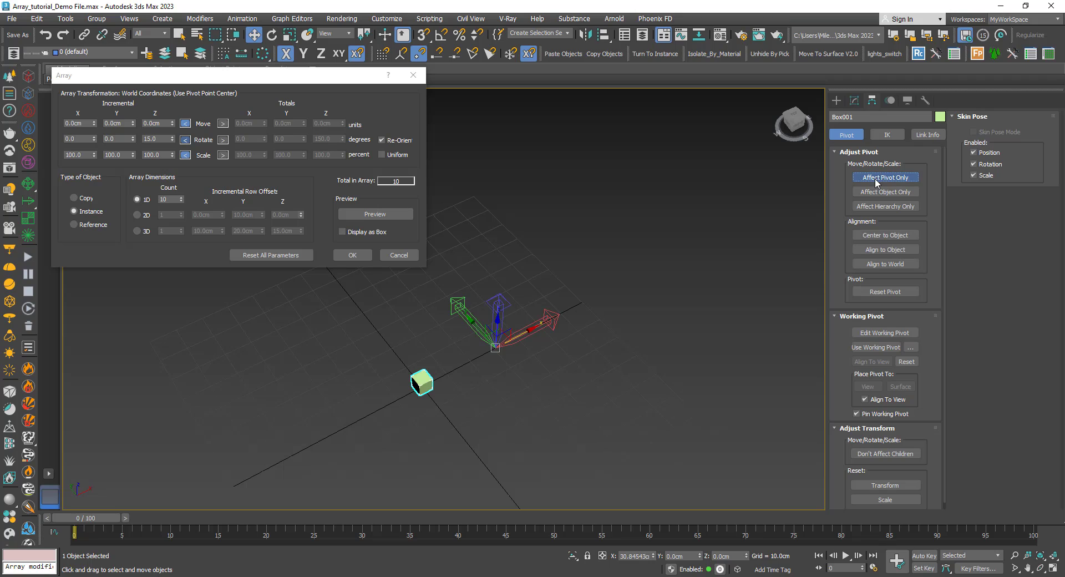
left_click(867, 292)
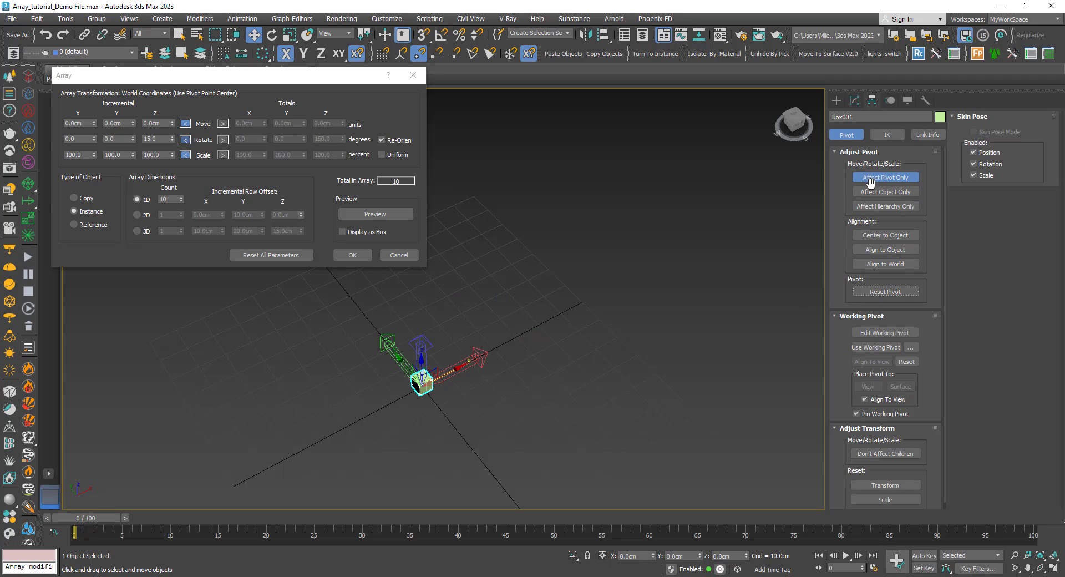
left_click(869, 179)
Step: Move the box along the X axis to about -46.7 cm, away from the world origin
middle_click_drag(490, 362, 476, 360, "alt")
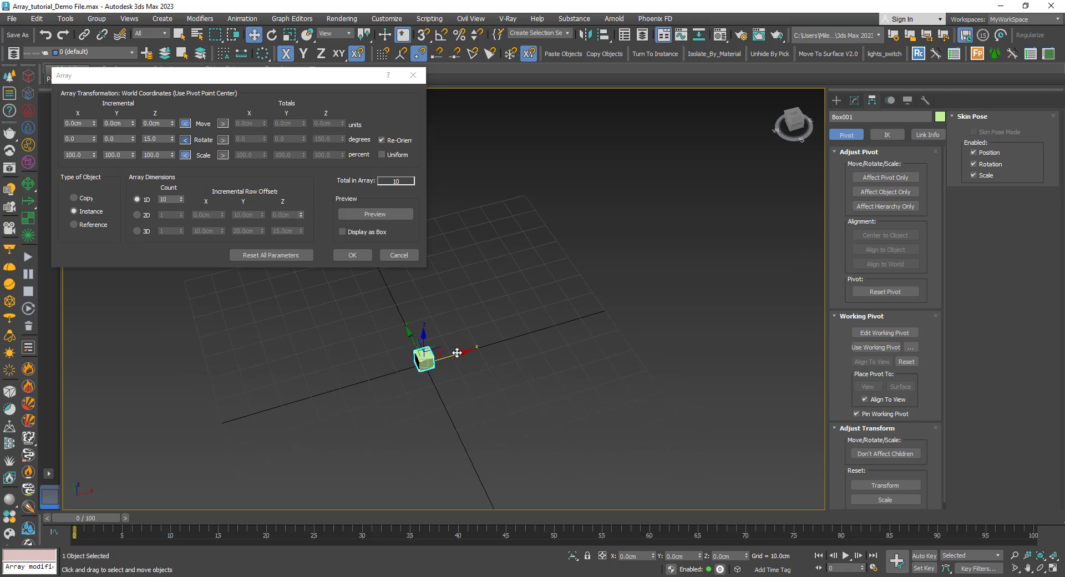
left_click_drag(457, 352, 341, 384)
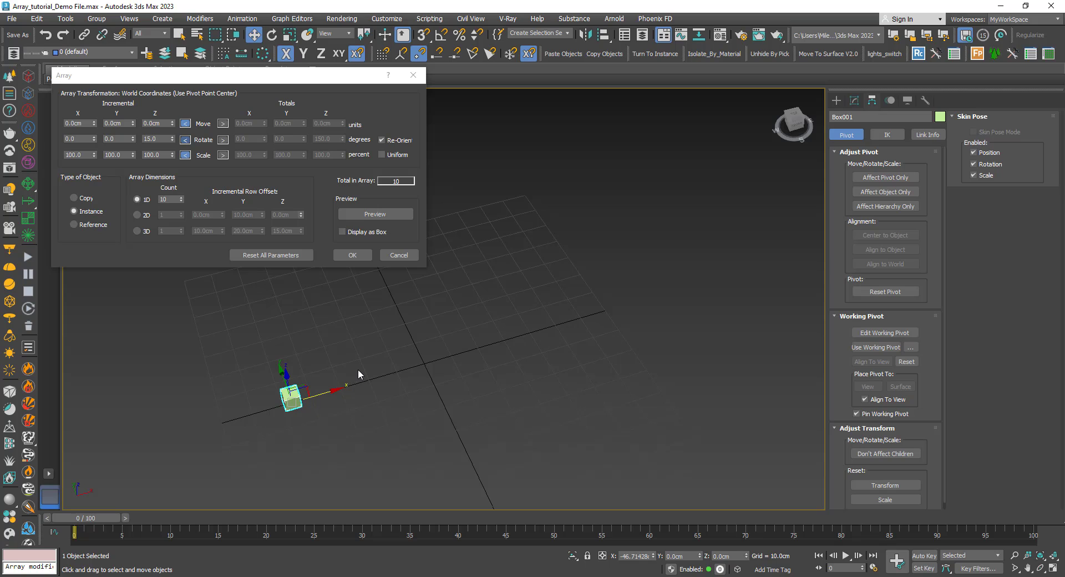
middle_click_drag(380, 373, 434, 390)
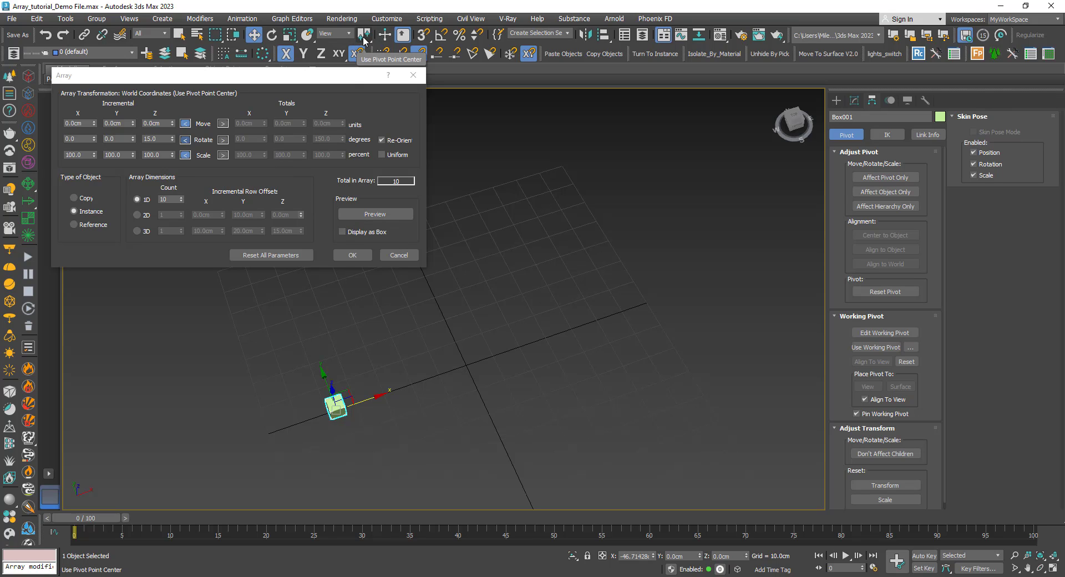
Step: Switch the transform center to Use Transform Coordinate Center, preview the array and look over the arc of boxes around the origin
left_click_drag(363, 37, 364, 88)
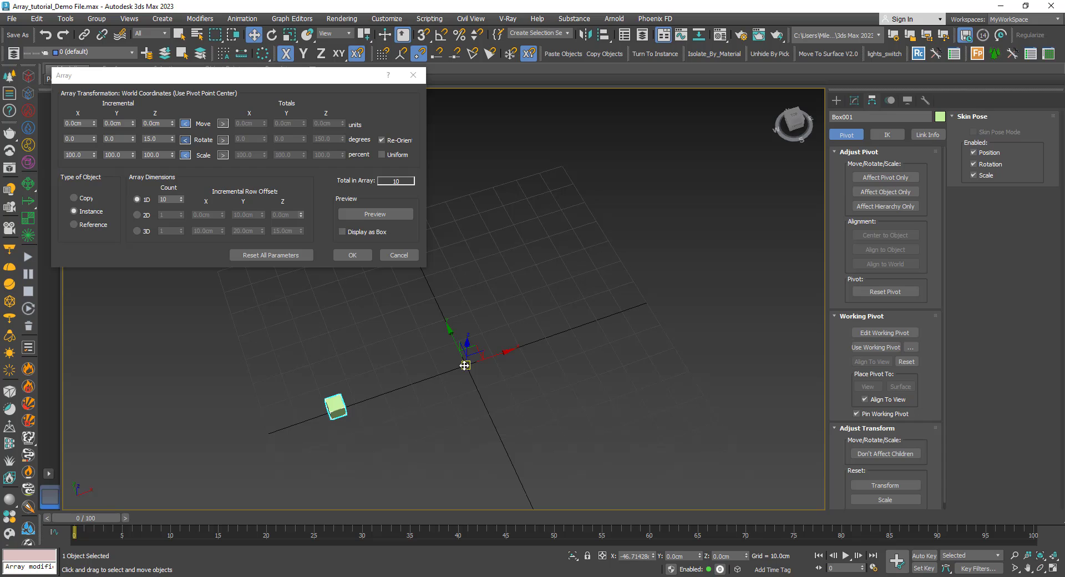
middle_click_drag(462, 368, 479, 351)
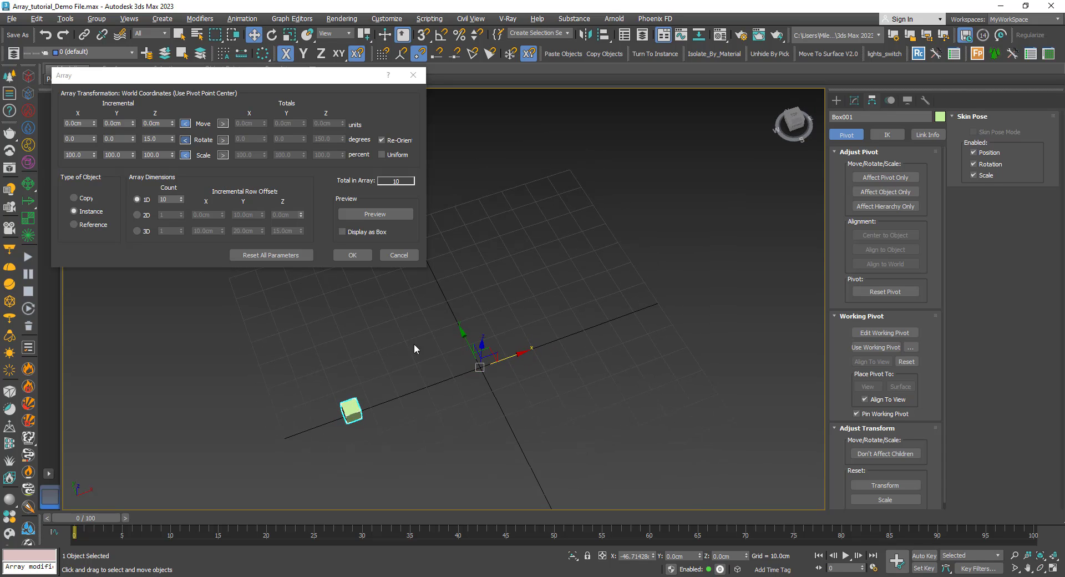
left_click(368, 214)
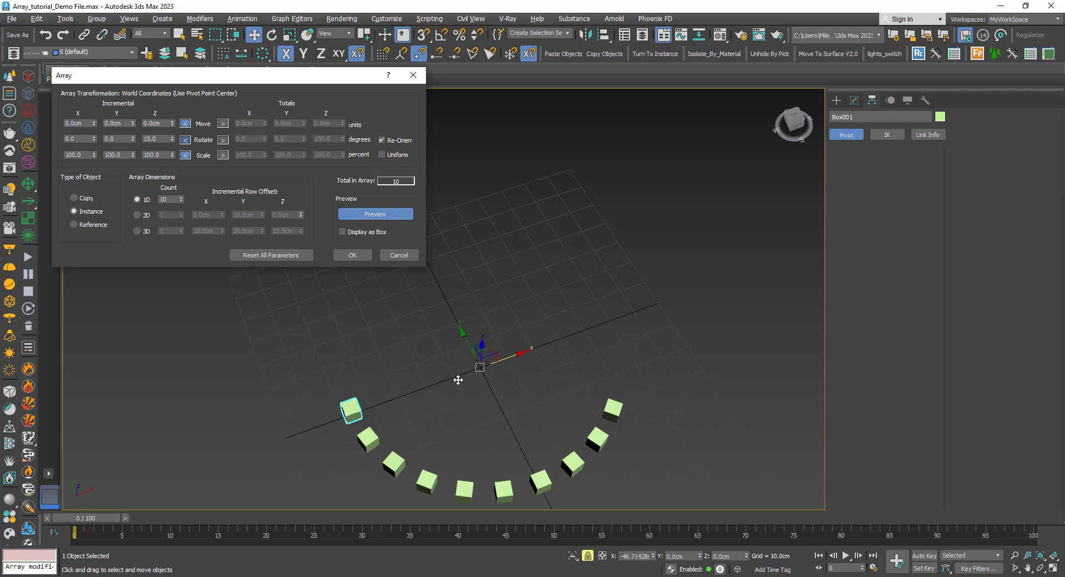
middle_click_drag(459, 379, 473, 358, "alt")
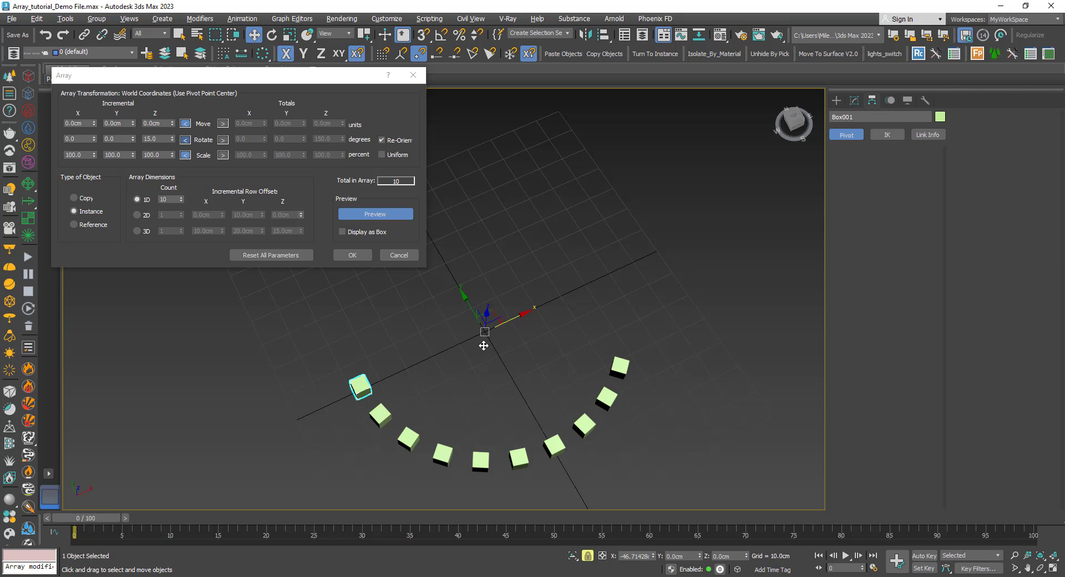
middle_click_drag(484, 345, 512, 313, "alt")
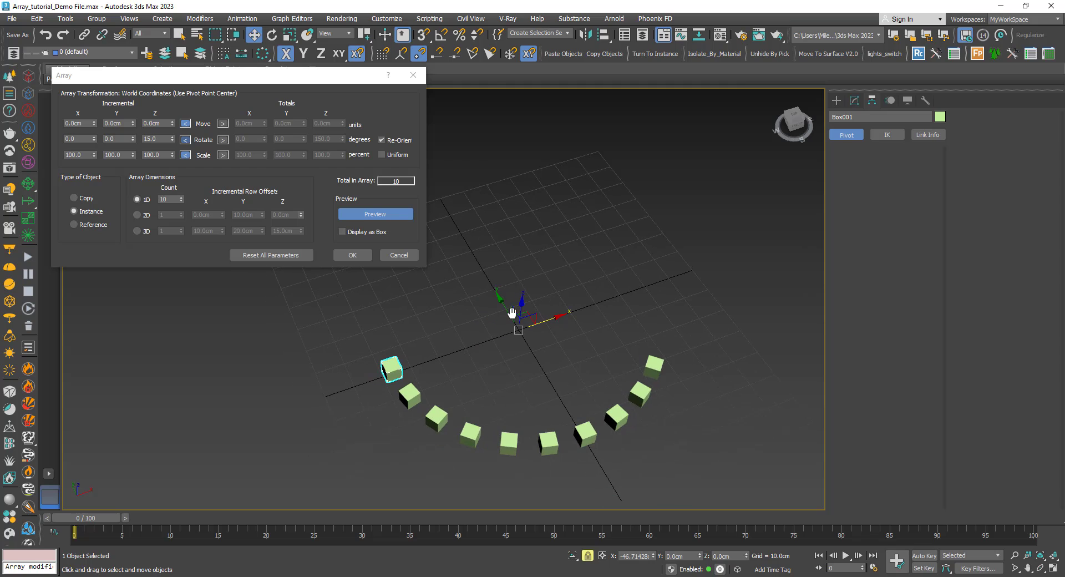
scroll(507, 325, "down", 2)
scroll(520, 333, "up", 2)
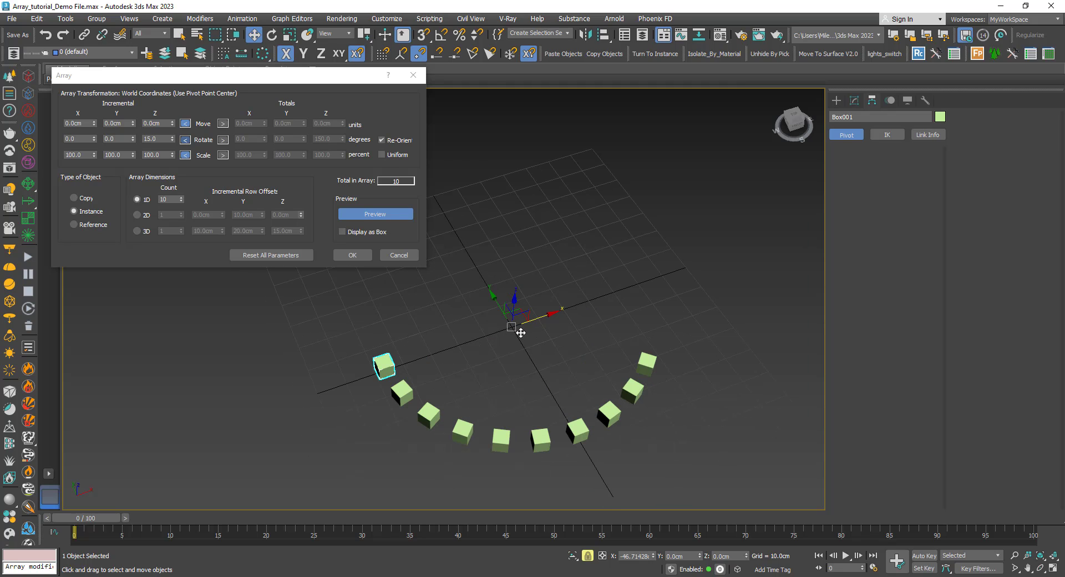
middle_click_drag(508, 339, 506, 353)
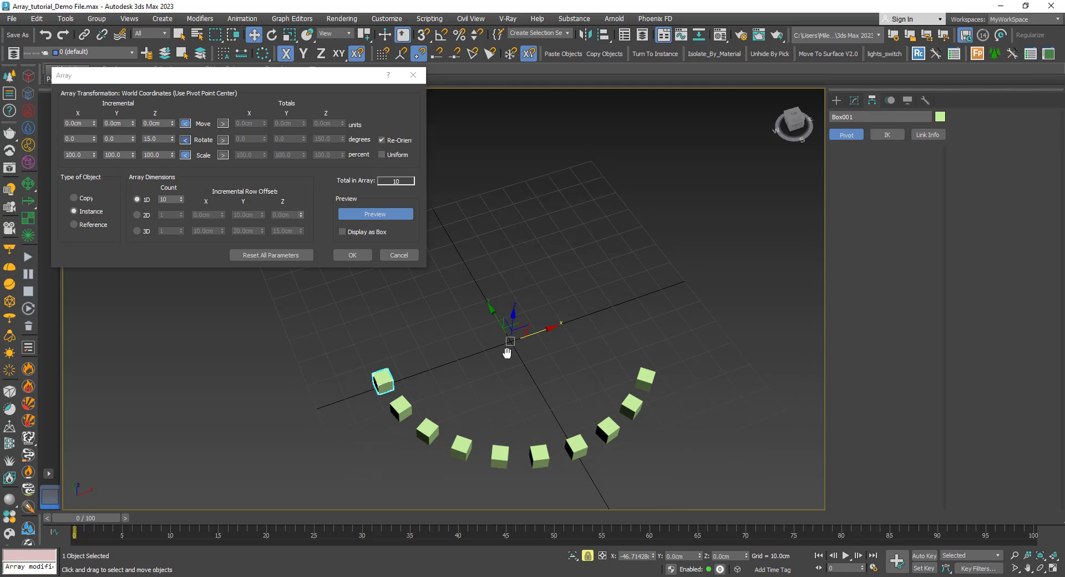
scroll(499, 332, "down", 2)
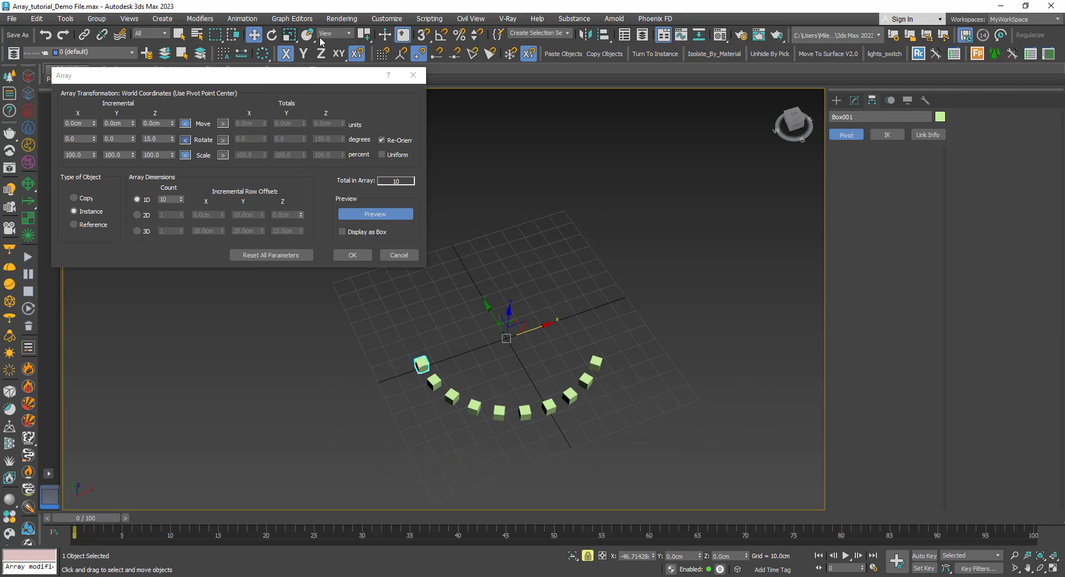
middle_click_drag(534, 351, 523, 367)
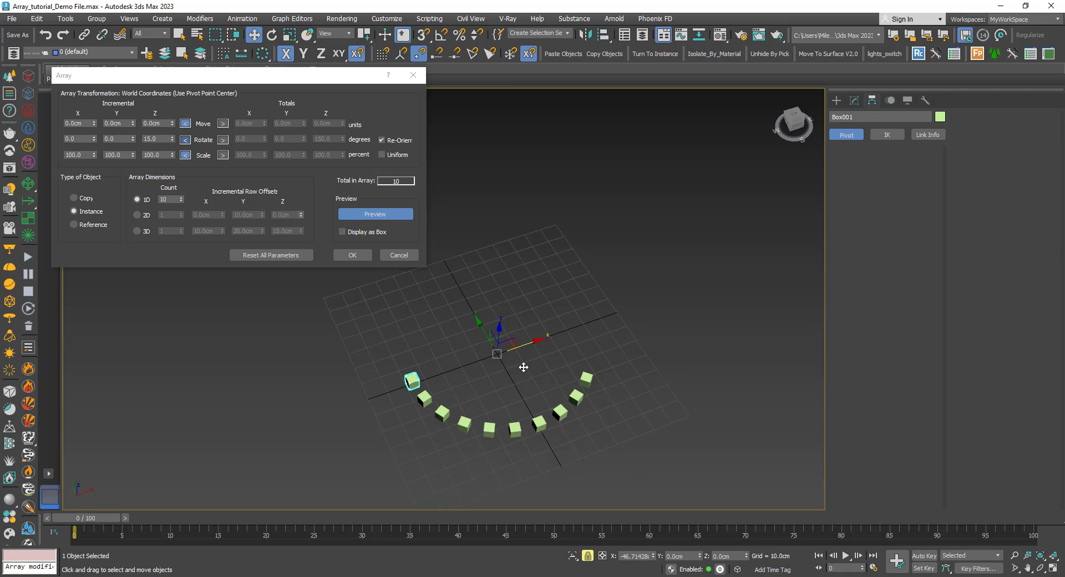
Step: Switch to the Top view and restart the array preview to check which center the boxes rotate around
key("t")
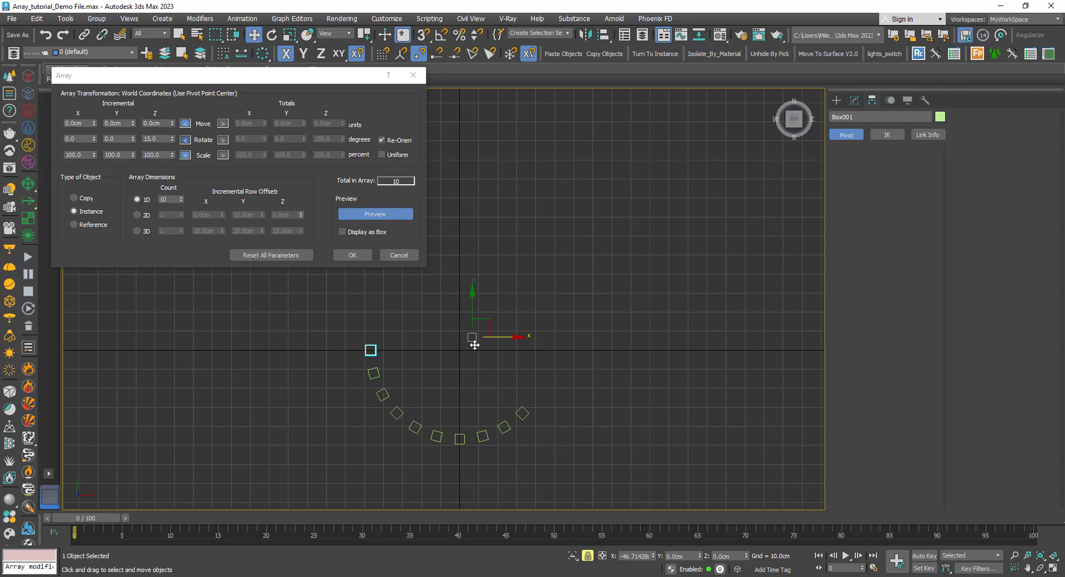
middle_click_drag(447, 361, 278, 383)
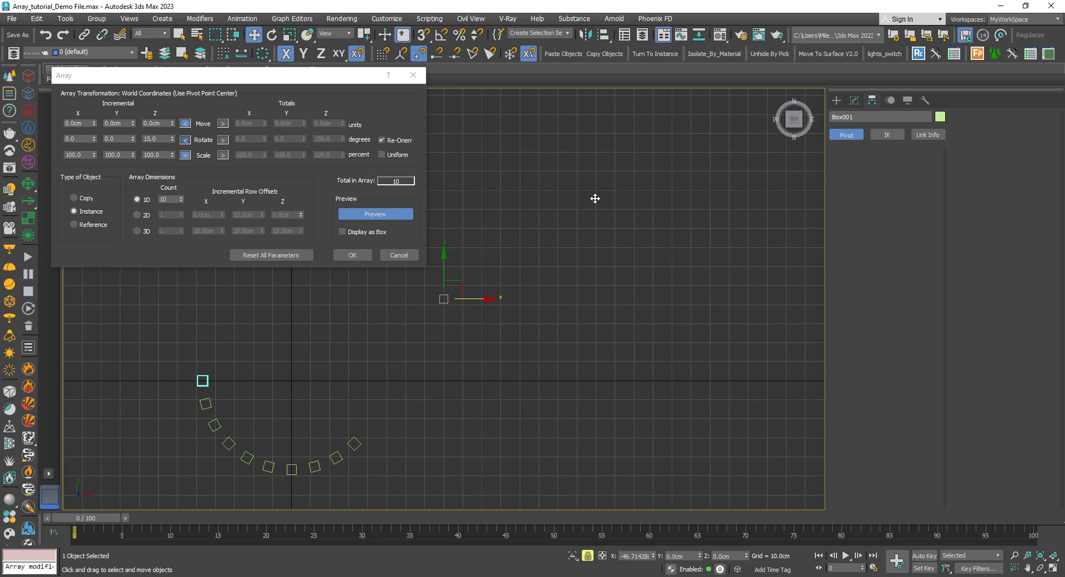
left_click(371, 218)
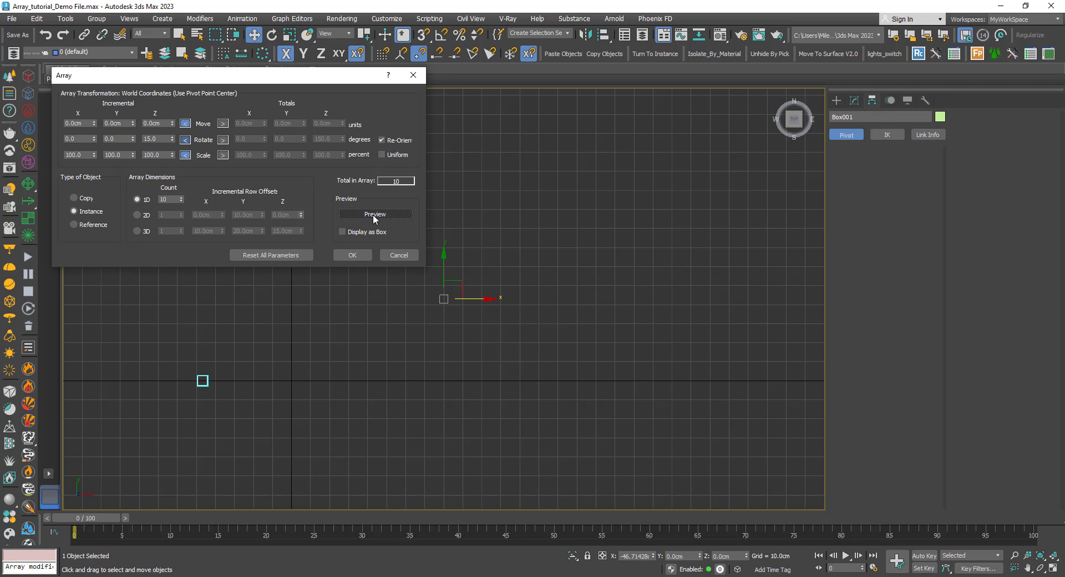
left_click(376, 217)
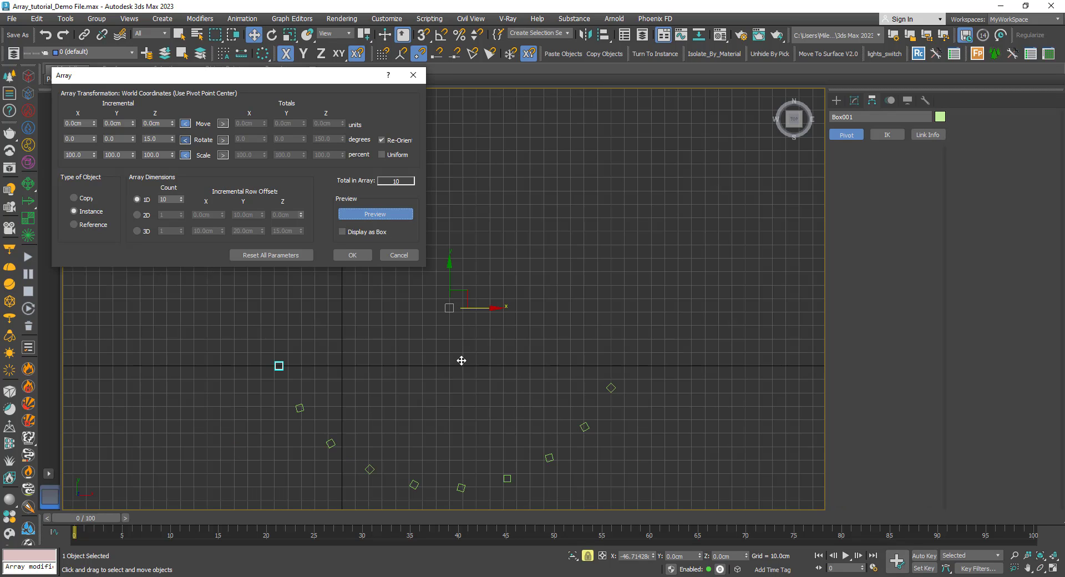
scroll(446, 326, "up", 2)
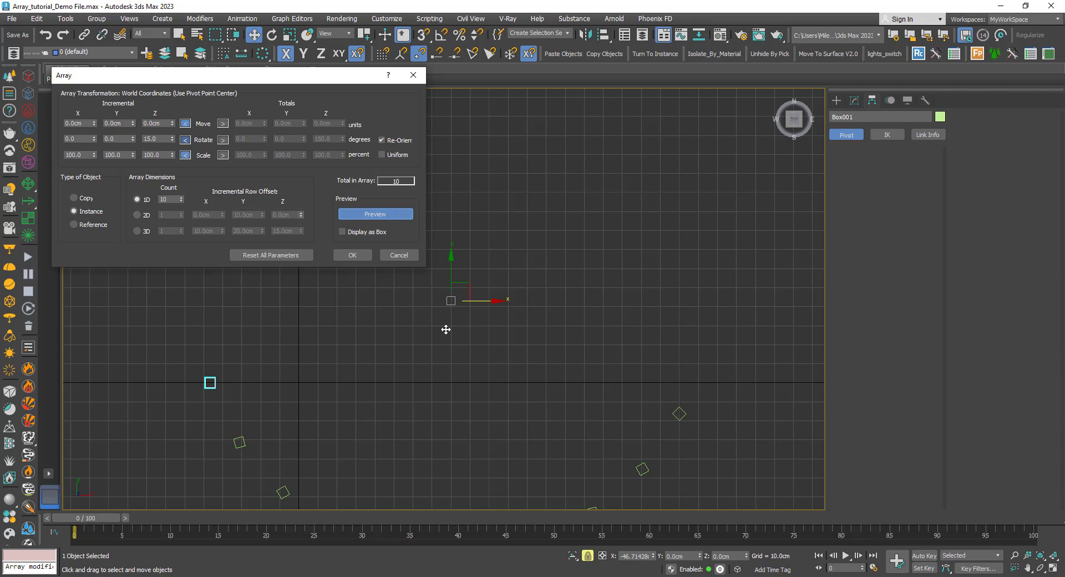
scroll(446, 329, "down", 2)
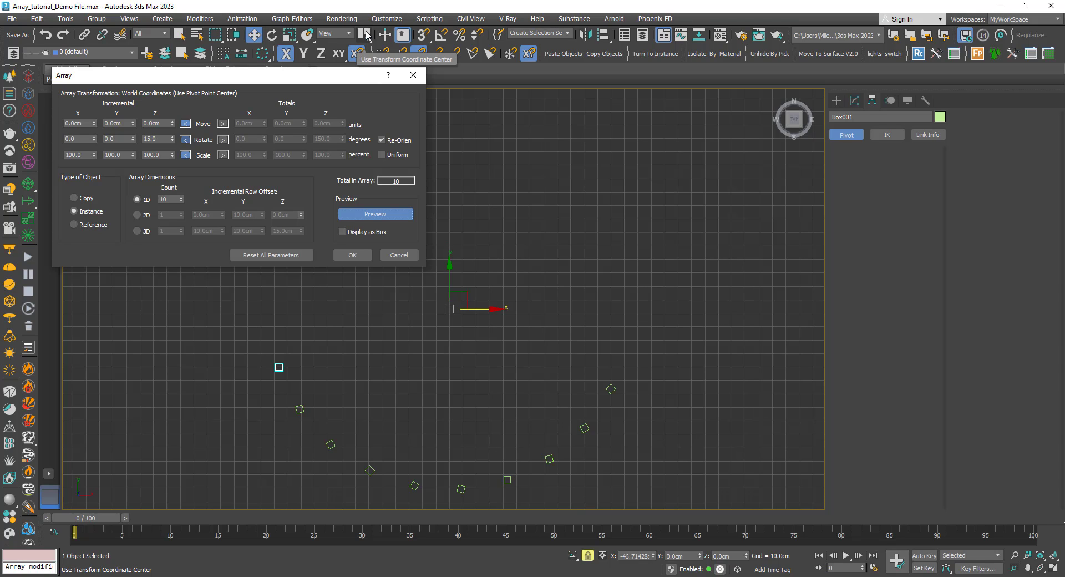
Step: Set the reference coordinate system to Working and restart the array preview
left_click(333, 35)
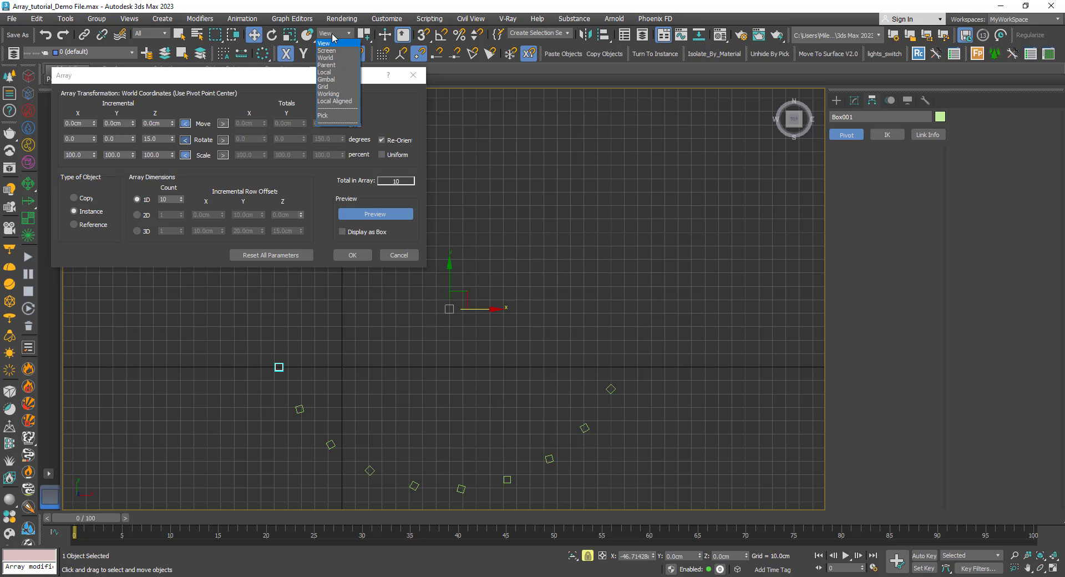
left_click(329, 94)
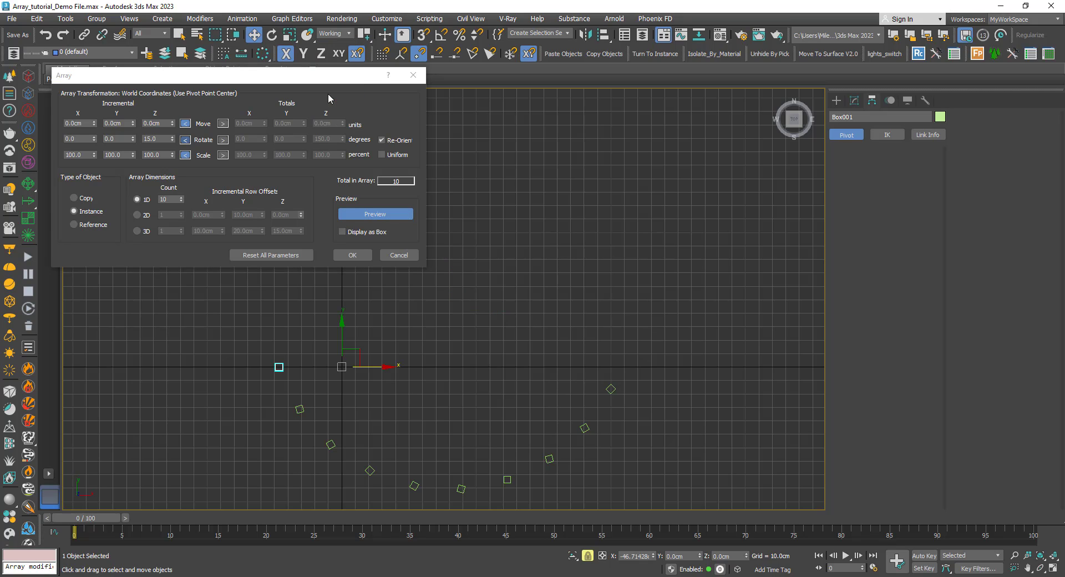
left_click(367, 216)
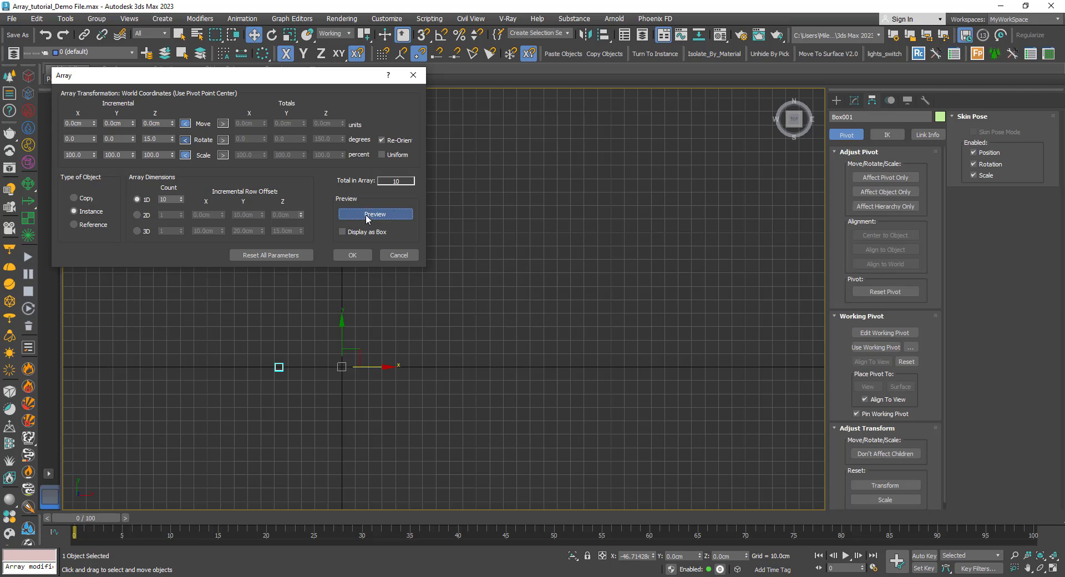
middle_click_drag(361, 335, 422, 341)
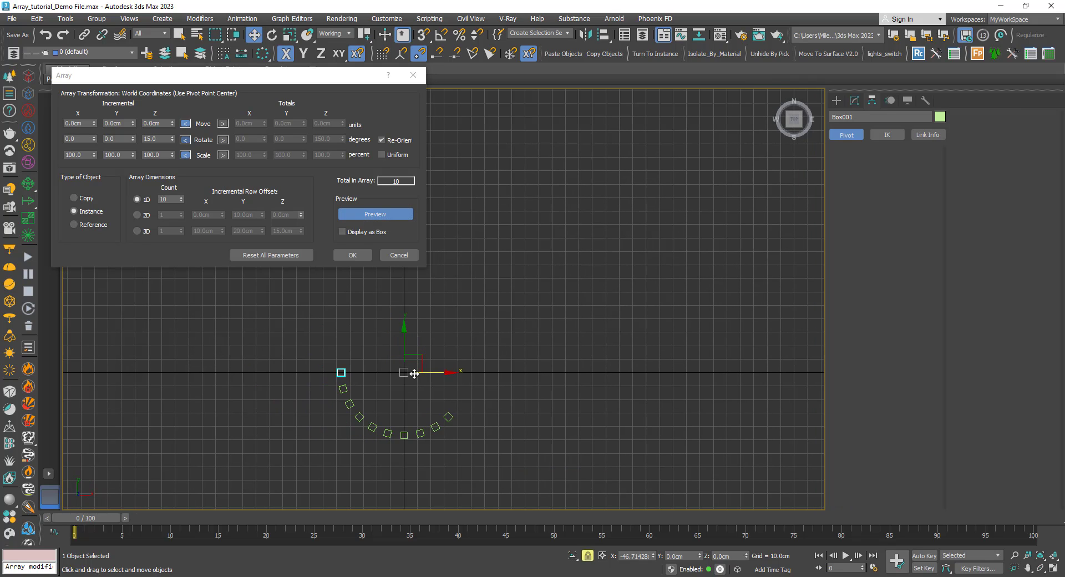
Step: Return to the Perspective view and create the previewed array of ten box instances rotated around the origin
key("p")
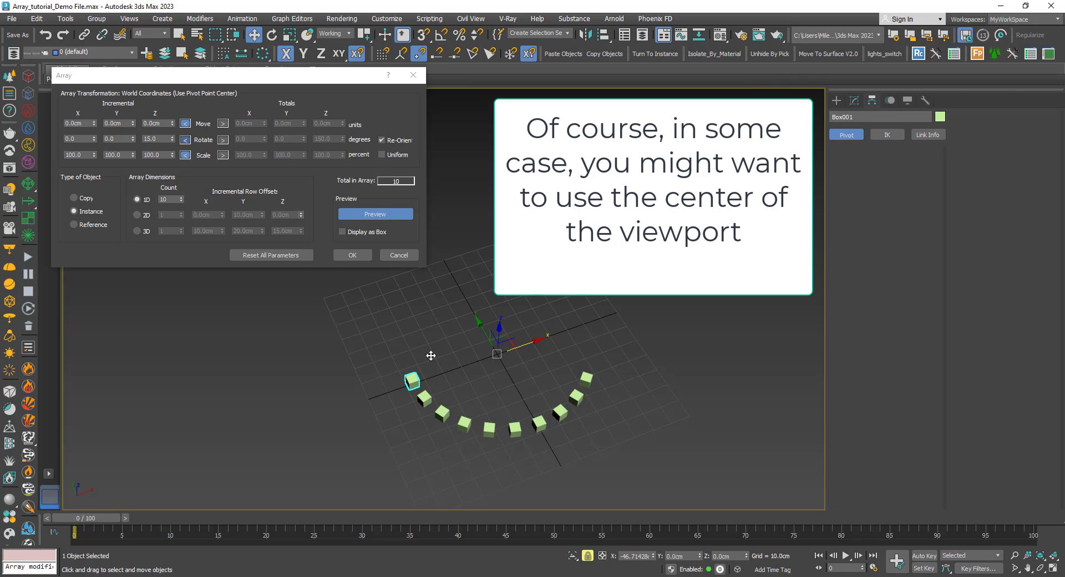
middle_click_drag(475, 380, 436, 366)
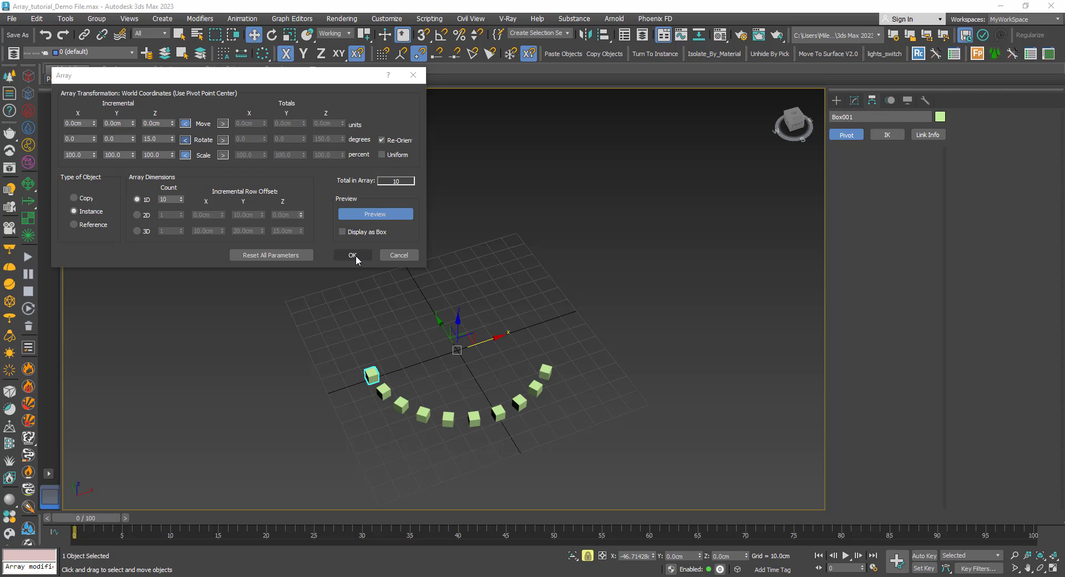
left_click(352, 256)
Step: Set the reference coordinate system back to View and review the transform center option
left_click(340, 34)
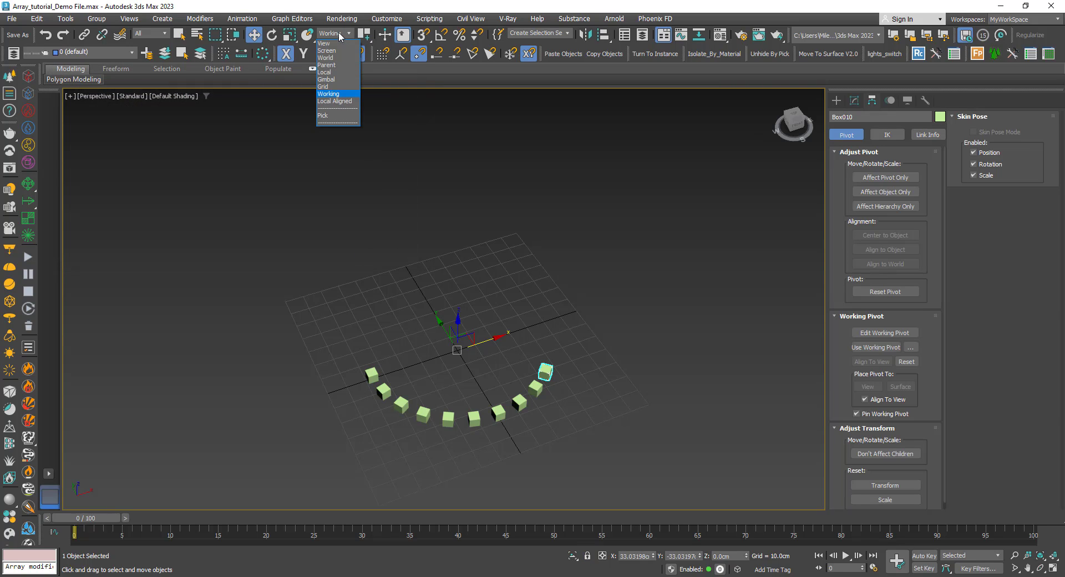
left_click(335, 44)
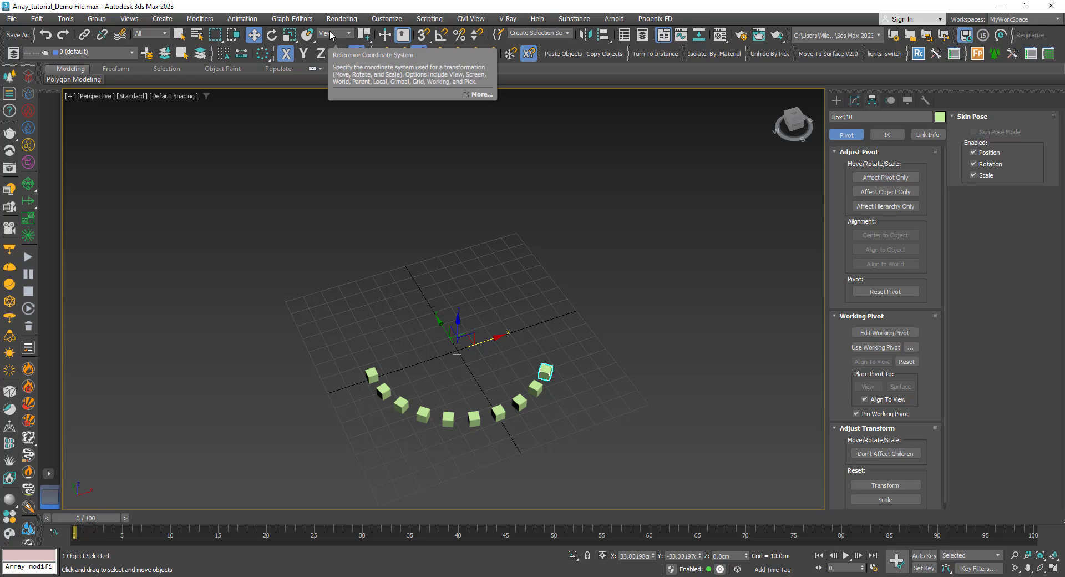
left_click(336, 35)
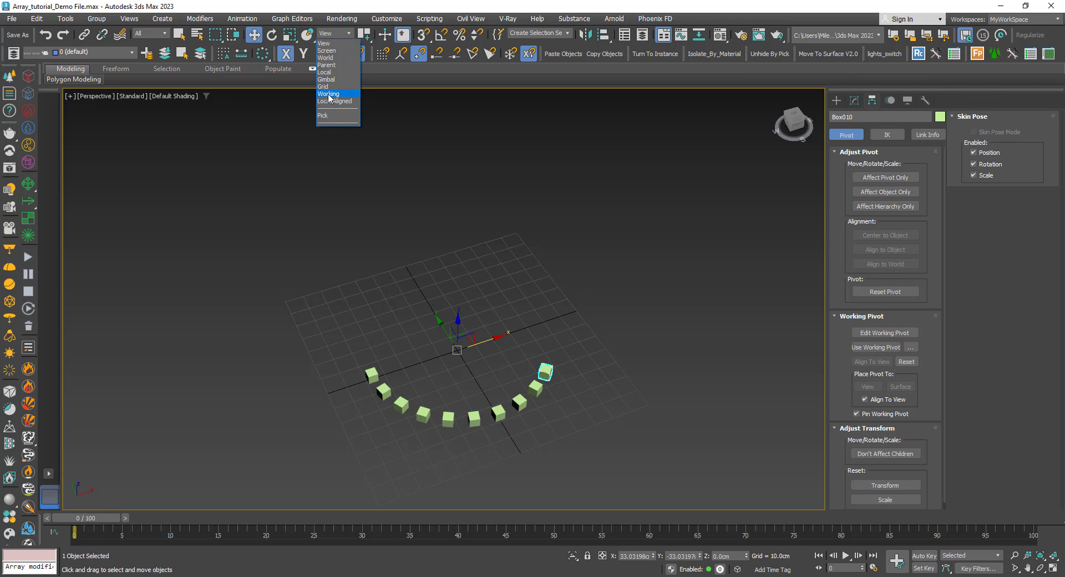
left_click(328, 39)
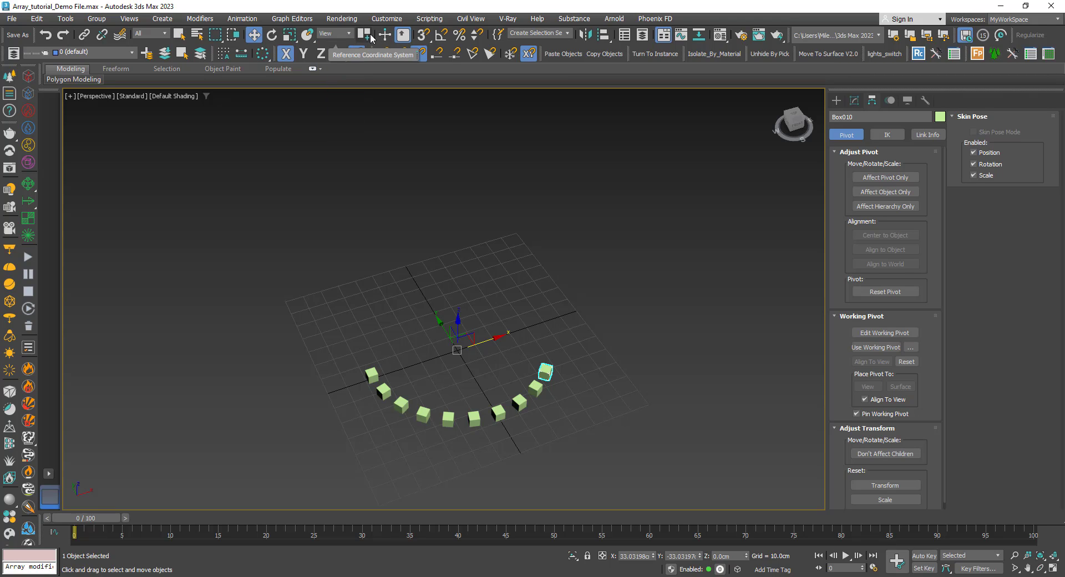
mouse_move(371, 37)
left_mouse_down()
mouse_move(366, 97)
mouse_move(365, 37)
left_mouse_up()
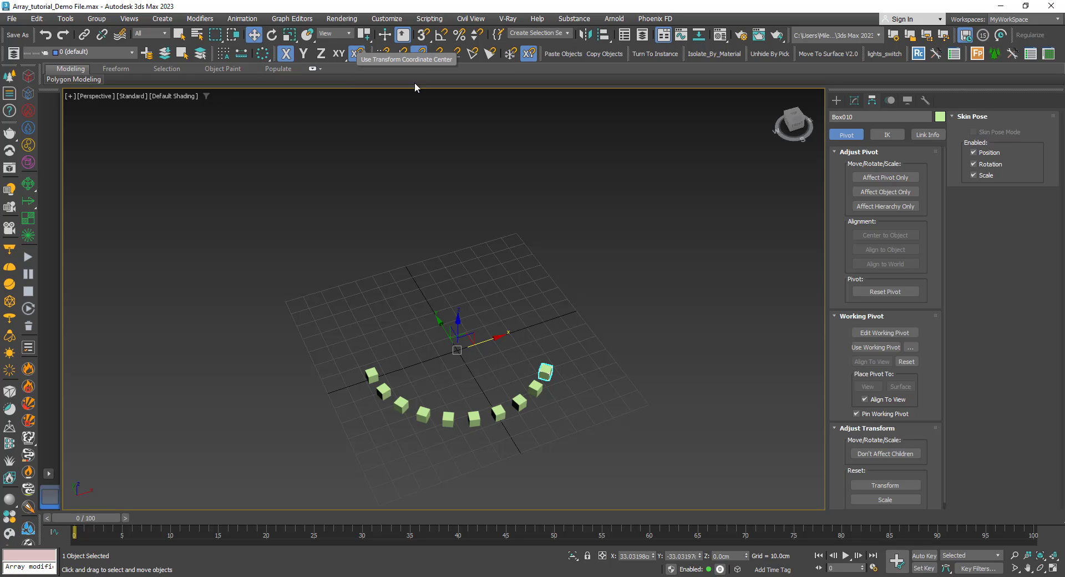
Step: Draw a circle spline on the grid beside the box, centred at about X 47.5 cm, Y 3.9 cm
middle_click_drag(444, 373, 402, 309)
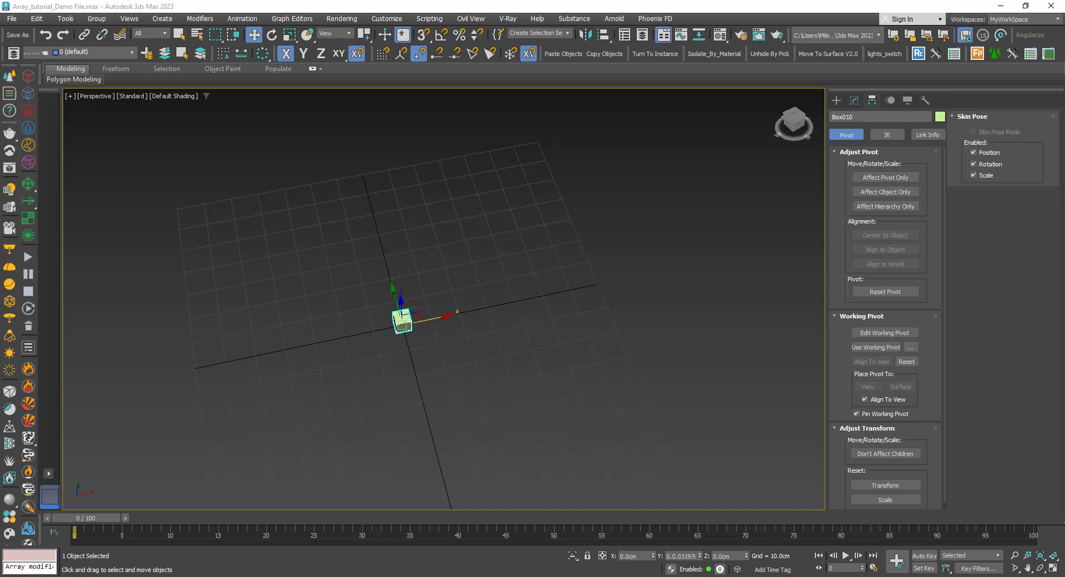
left_click(855, 100)
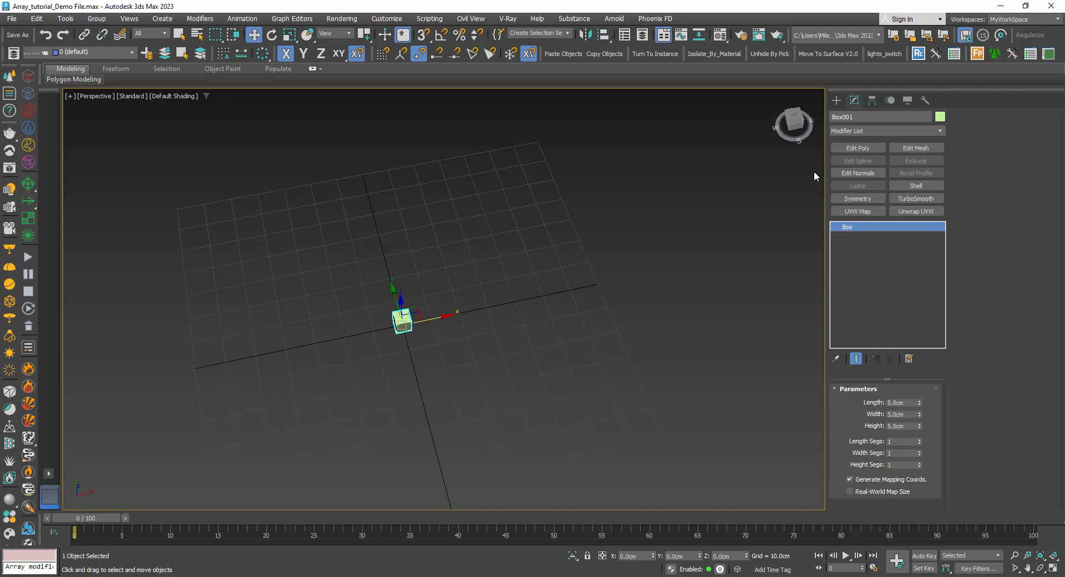
left_click(836, 101)
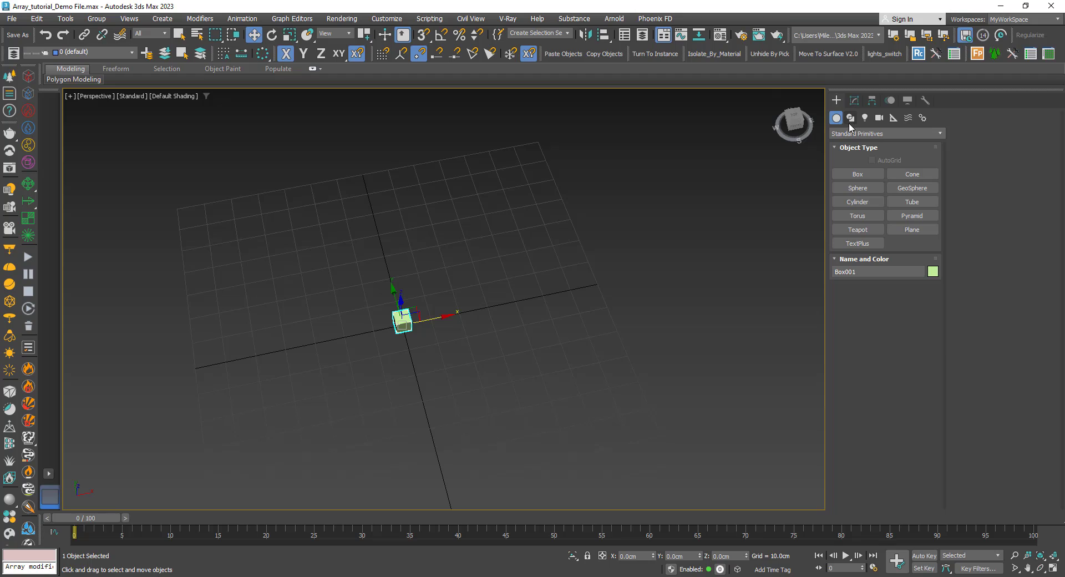
left_click(850, 119)
left_click(857, 202)
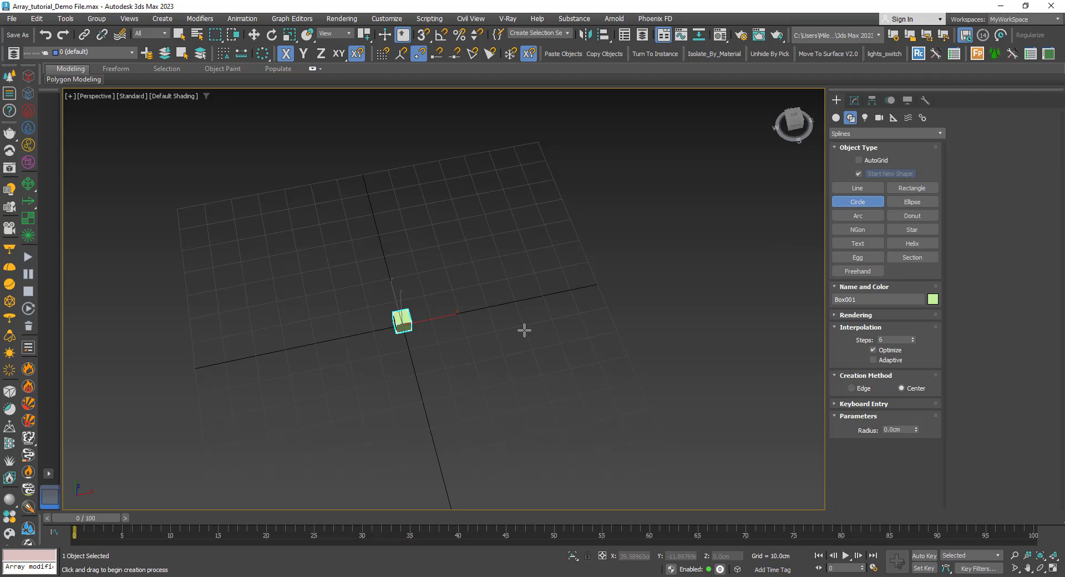
left_click_drag(533, 290, 561, 372)
key("w")
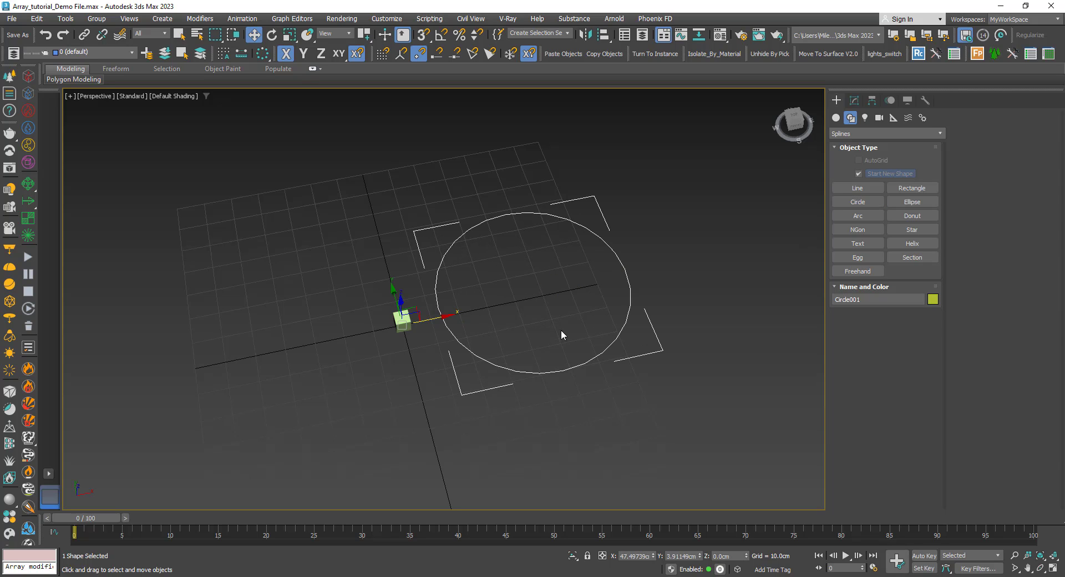
Step: Select the box, add Edge/Segment to the active snap types and turn on 3D snapping
scroll(402, 349, "up", 4)
middle_click_drag(409, 364, 381, 387)
left_click(340, 309)
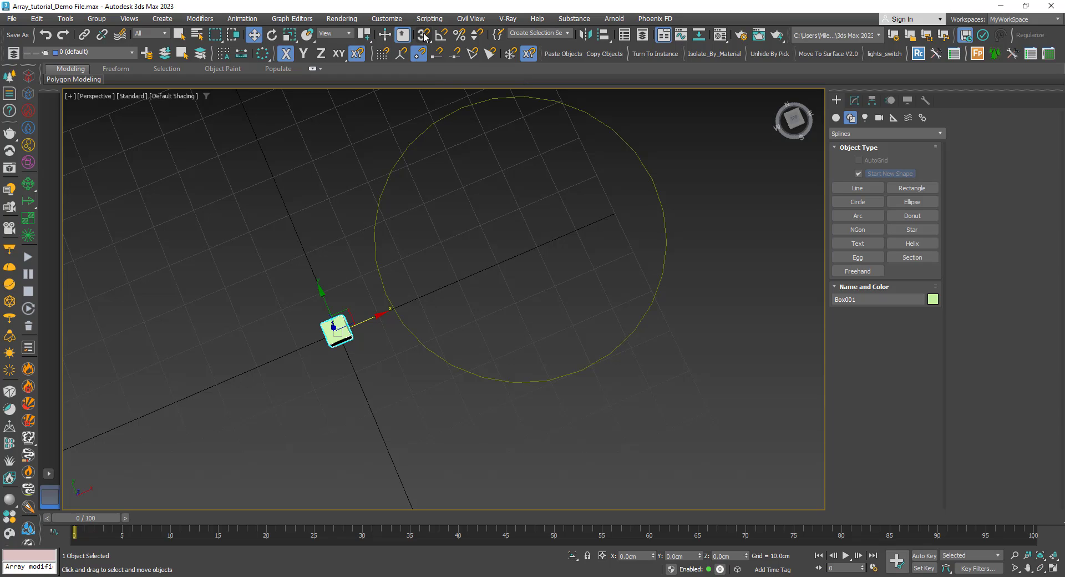
right_click(453, 57)
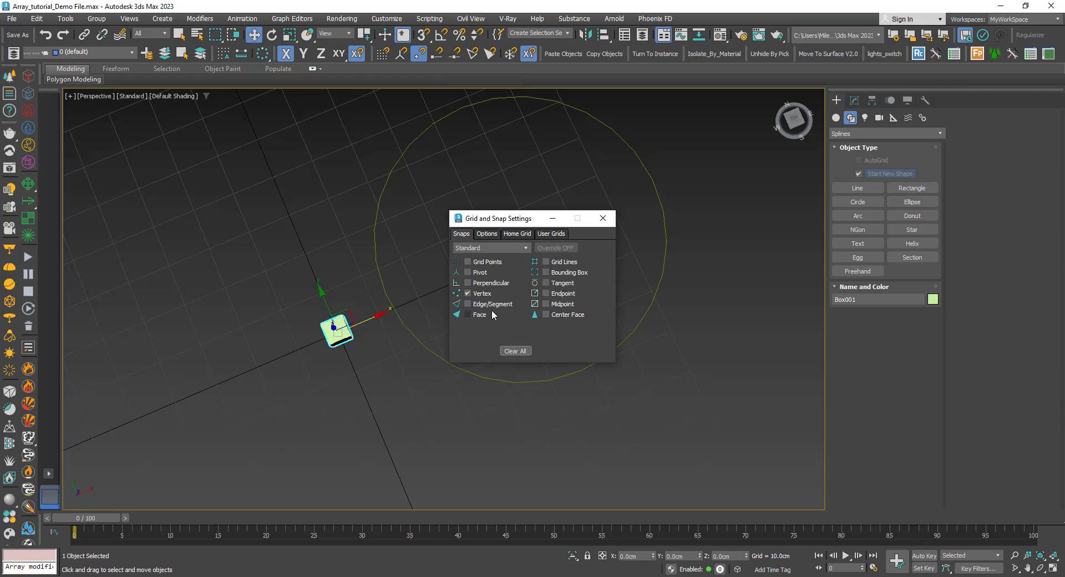
left_click(473, 305)
left_click(610, 224)
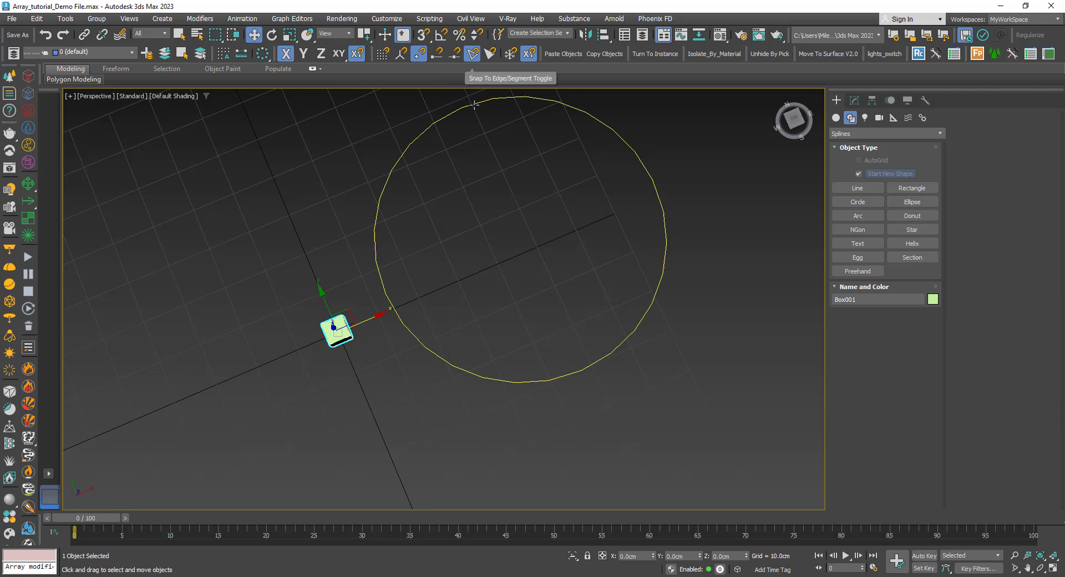
left_click(423, 34)
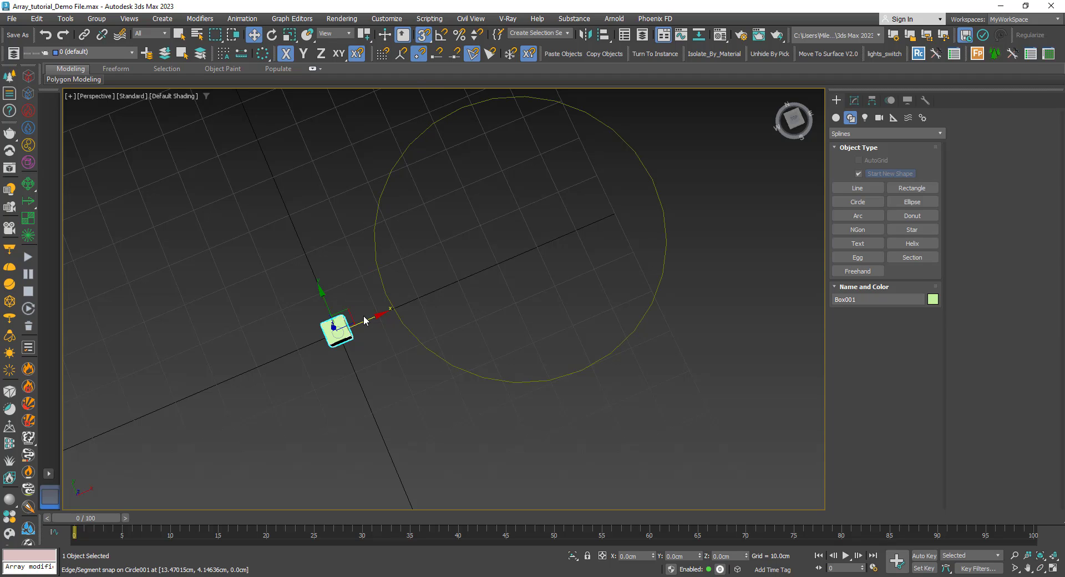
Step: Snap the box onto the circle's edge at about X 13.4 cm, Y 3.9 cm and switch to Use Pivot Point Center
left_click_drag(337, 327, 387, 299)
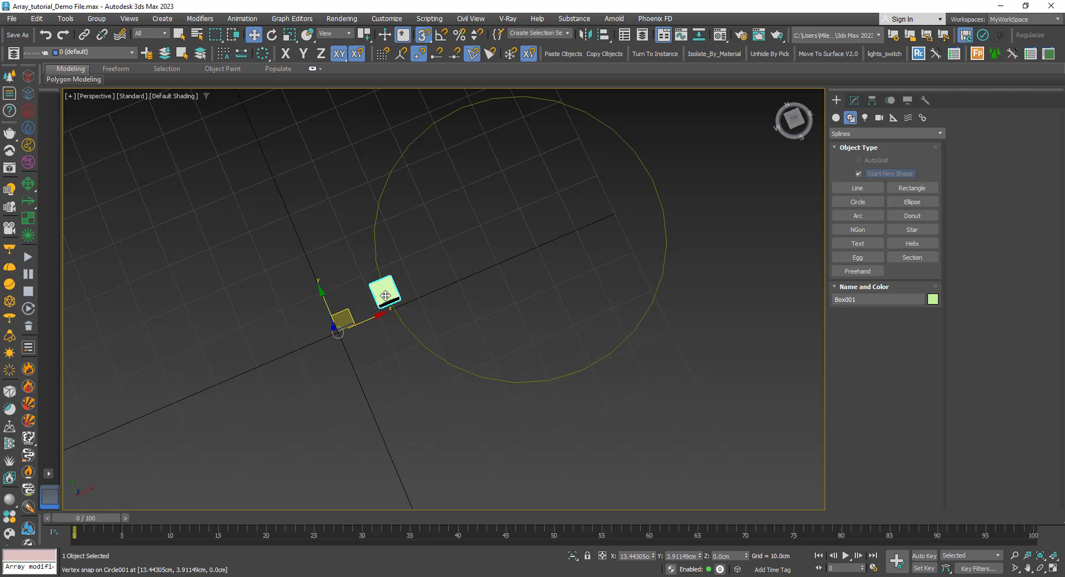
middle_click_drag(433, 304, 395, 295, "alt")
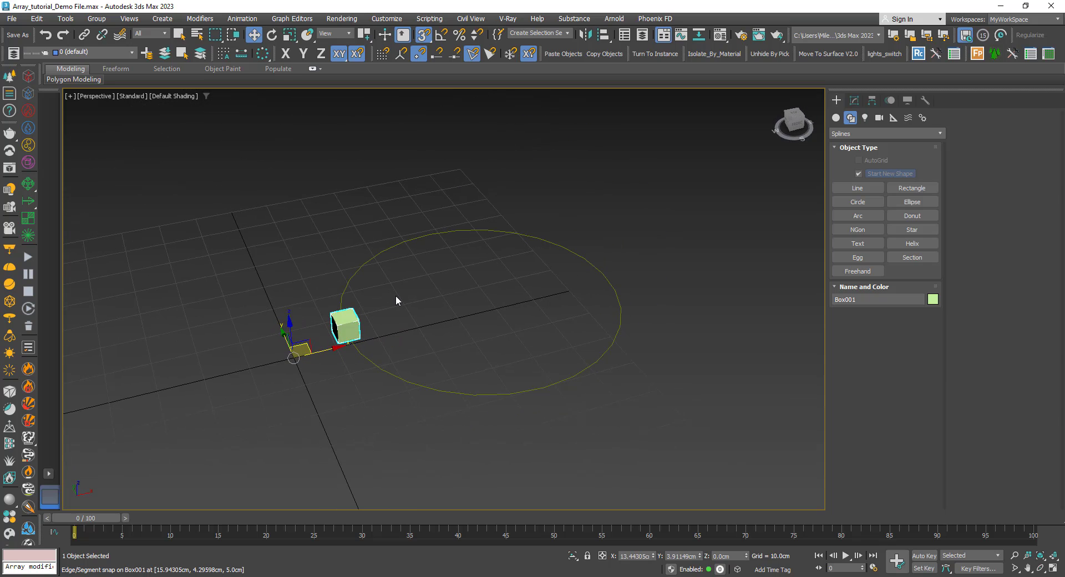
left_click(395, 295)
left_click(345, 324)
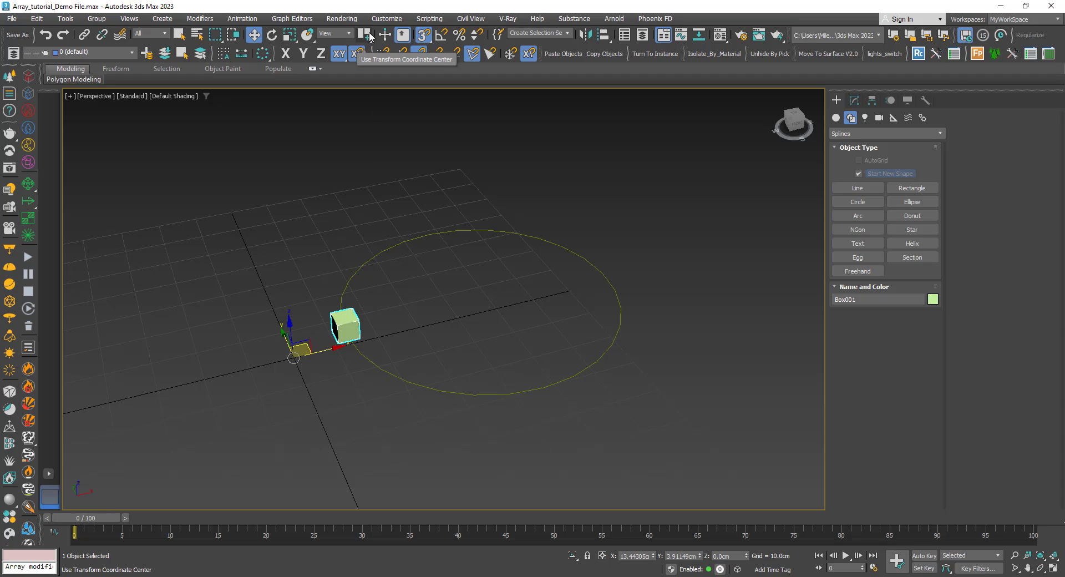
left_click_drag(369, 40, 369, 66)
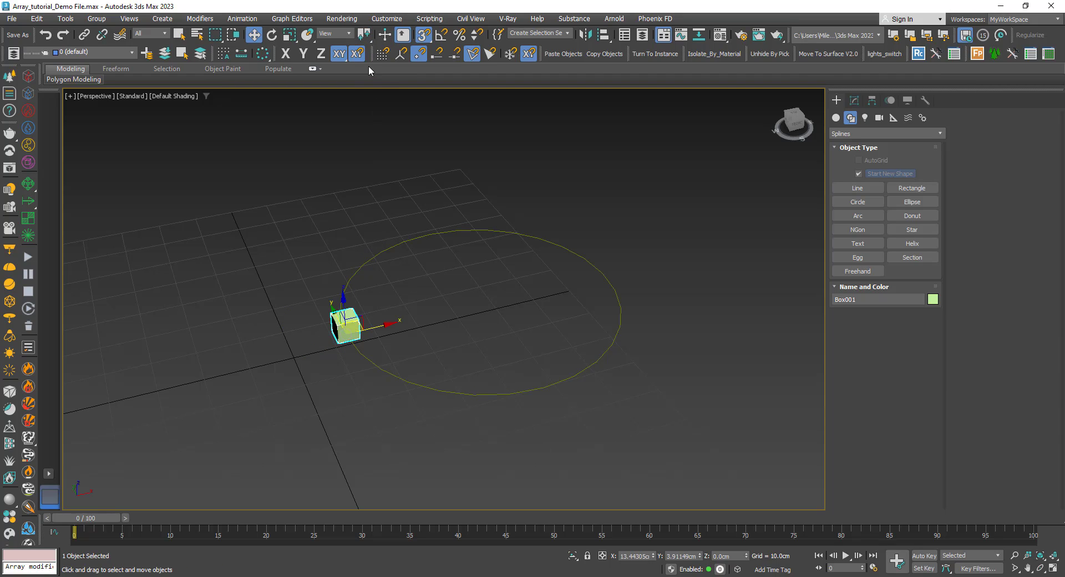
middle_click_drag(418, 254, 423, 286, "alt")
Step: Align only the box's pivot to the circle's pivot point in X, Y and Z position, then leave pivot editing
left_click(872, 102)
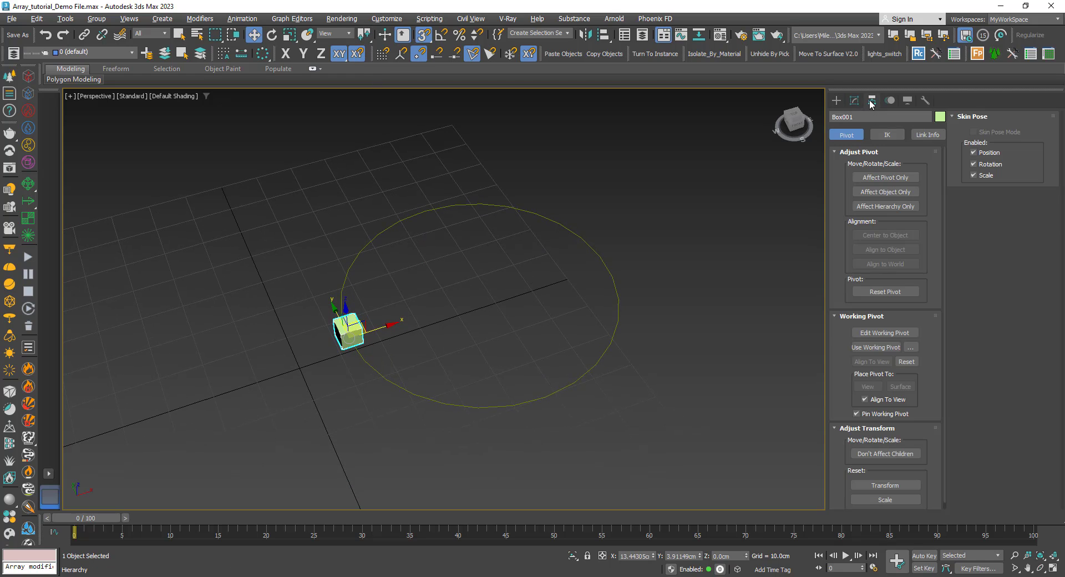
left_click(885, 177)
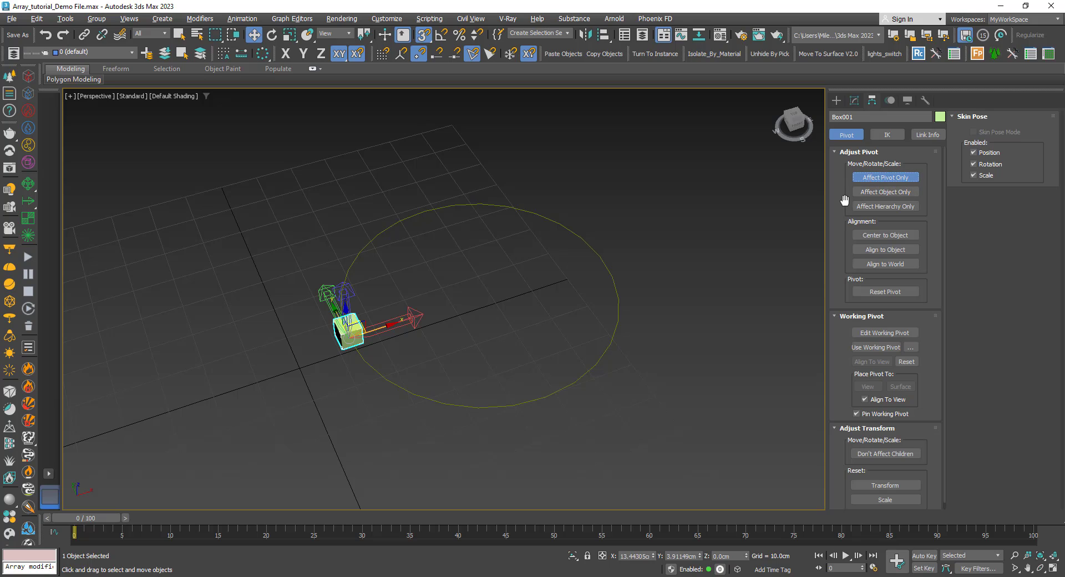
left_click(603, 34)
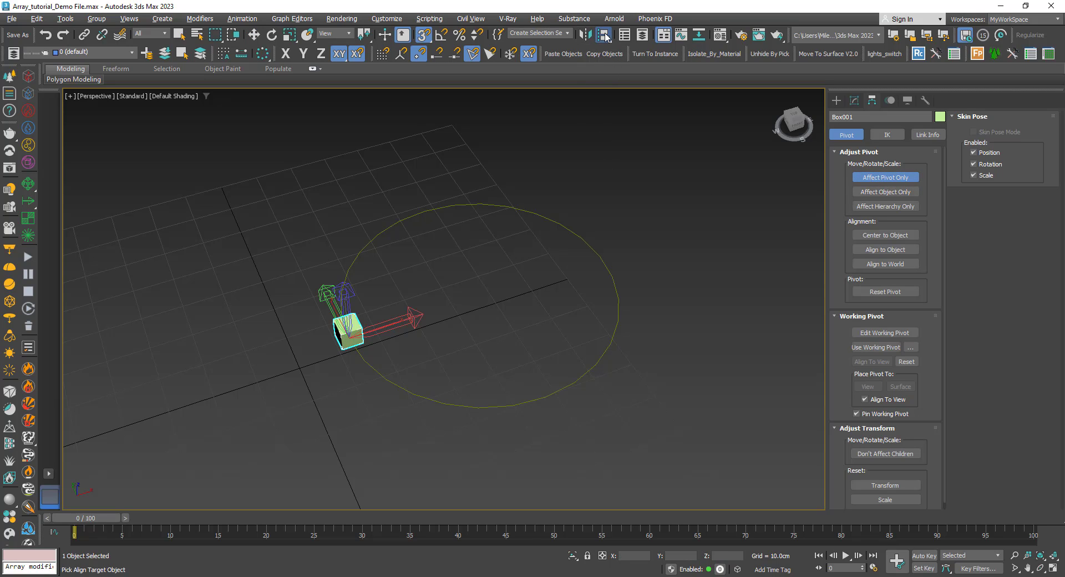
left_click(521, 206)
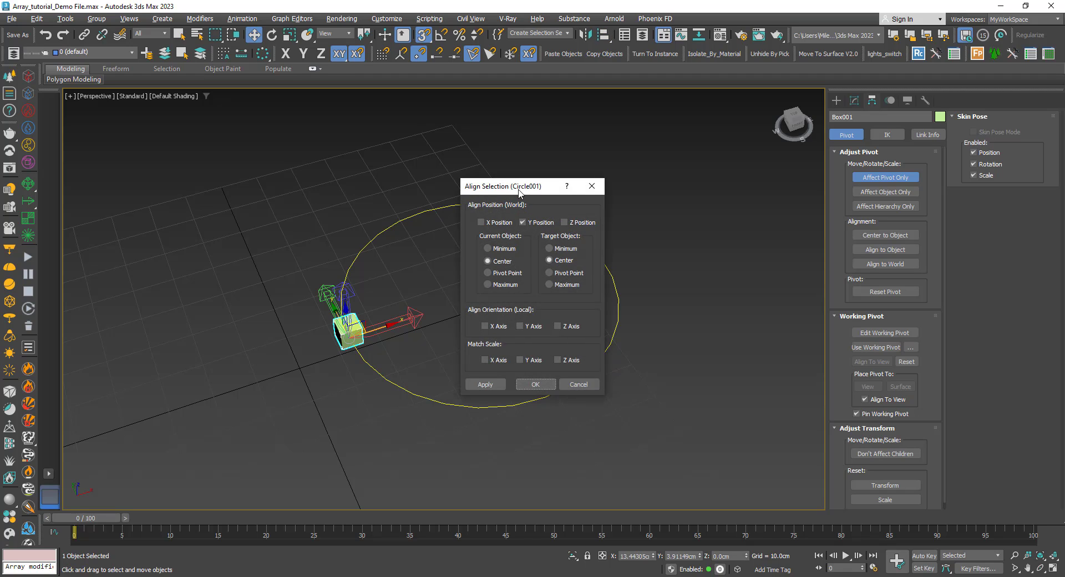
left_click_drag(519, 189, 118, 76)
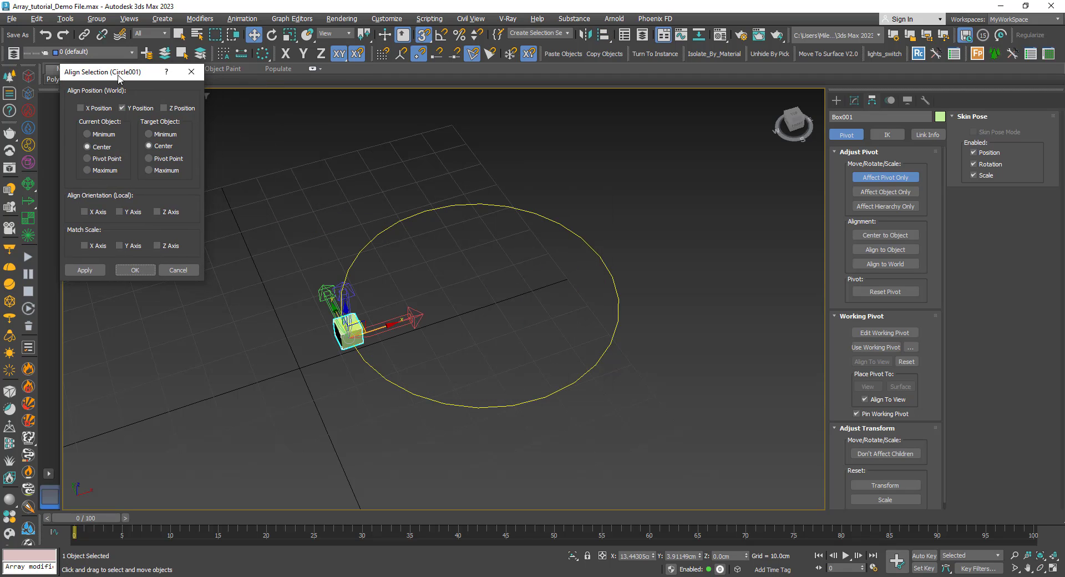
left_click(89, 159)
left_click(148, 158)
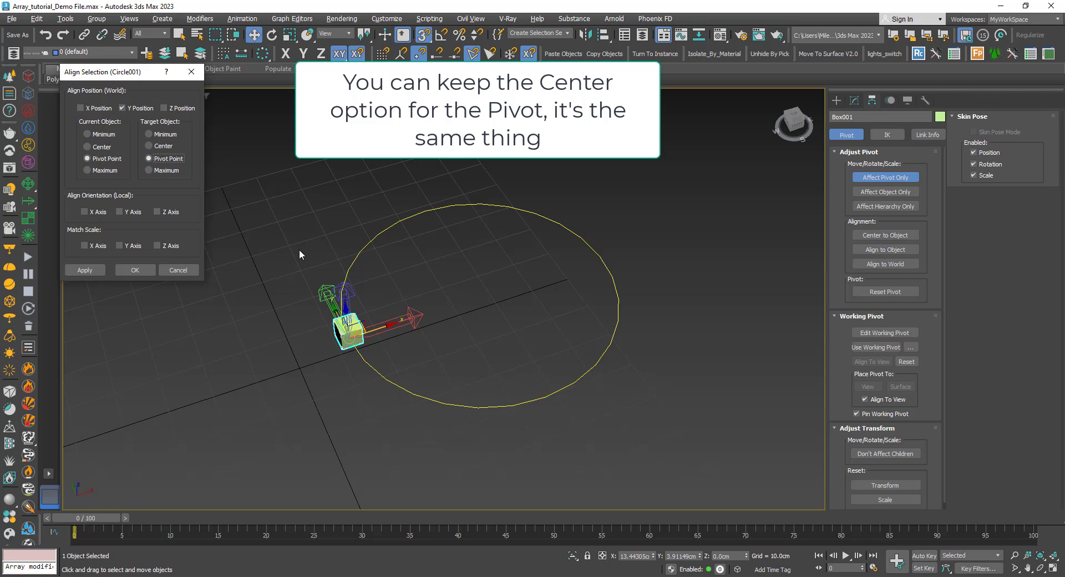
left_click(80, 109)
left_click(163, 108)
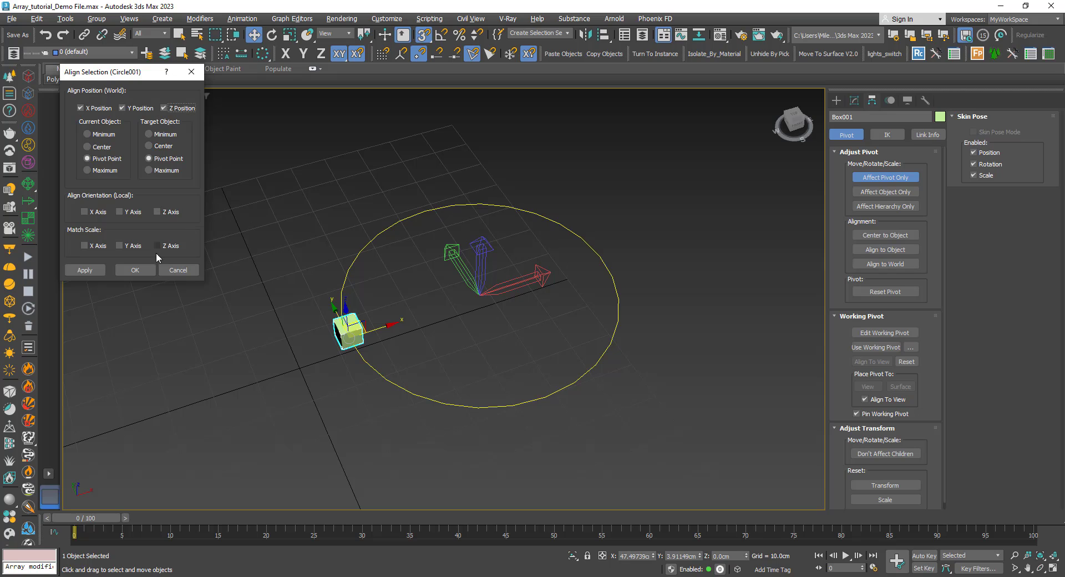
left_click(136, 270)
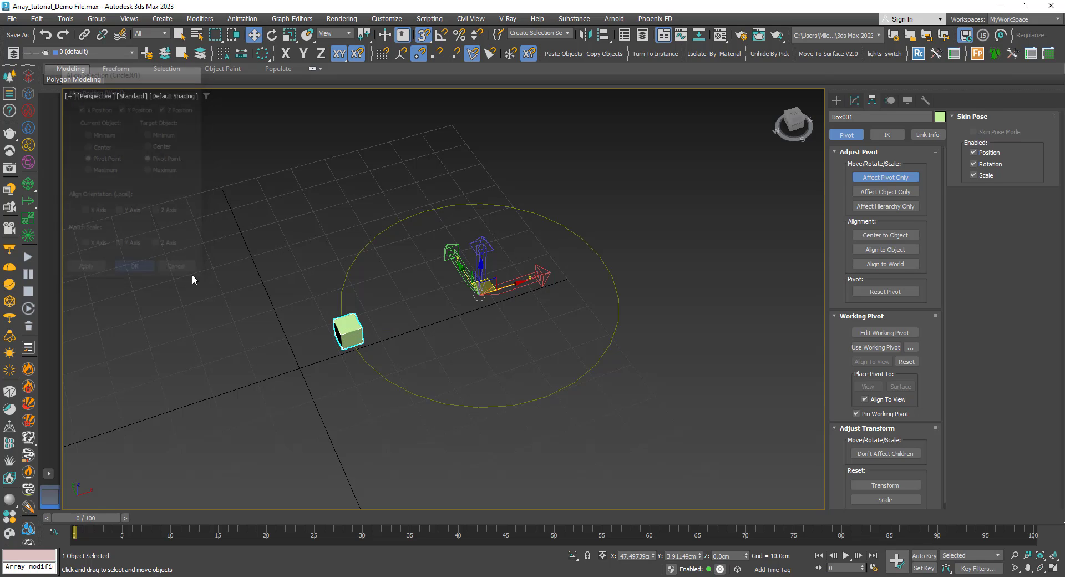
left_click(876, 178)
Step: Preview a 1D array of ten box instances along the circle with an incremental Z rotation of 24 degrees
middle_click_drag(487, 292, 465, 283)
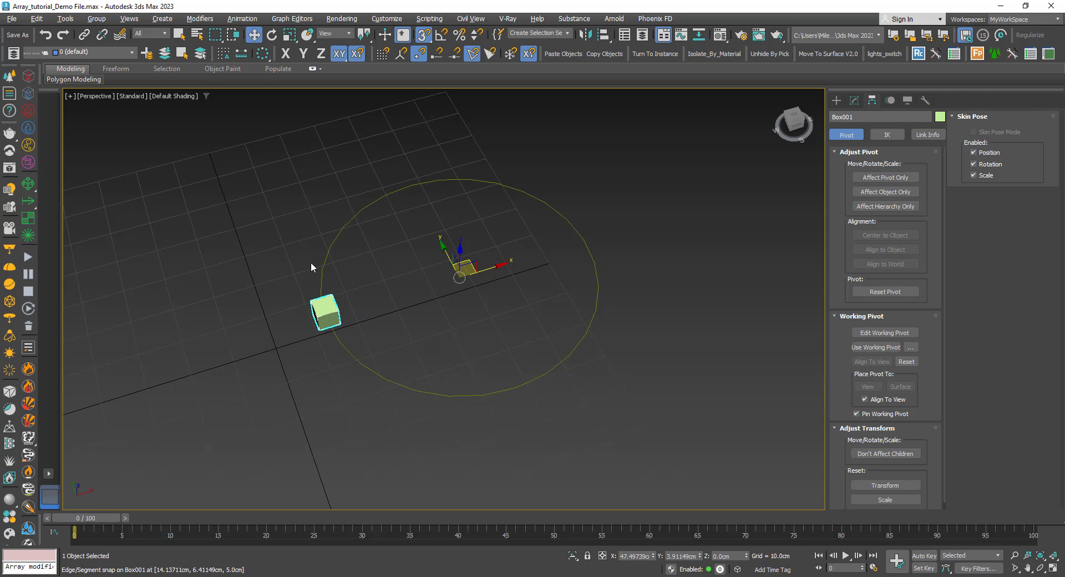
left_click(261, 53)
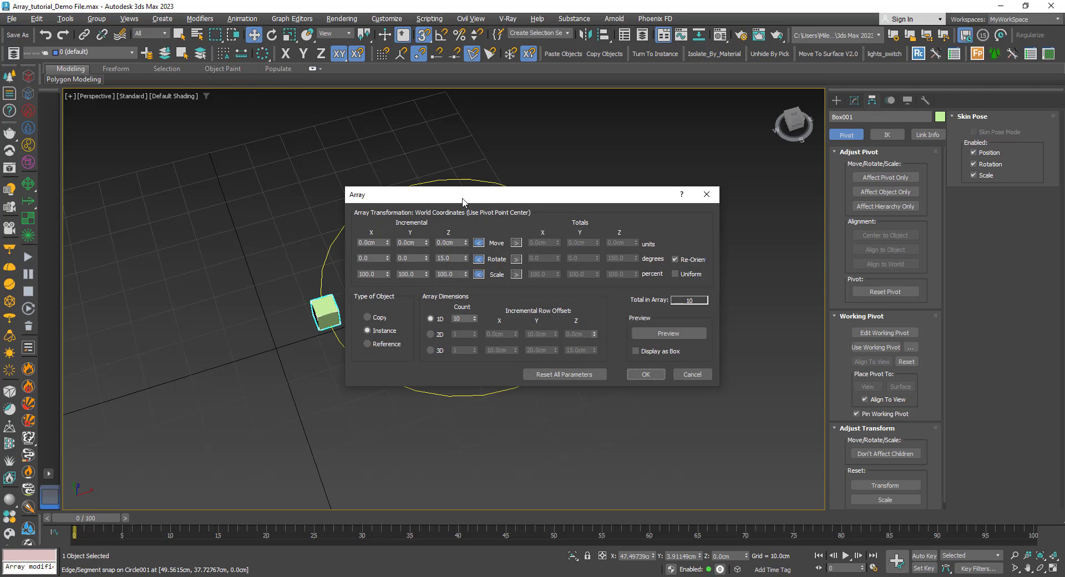
left_click_drag(463, 202, 121, 21)
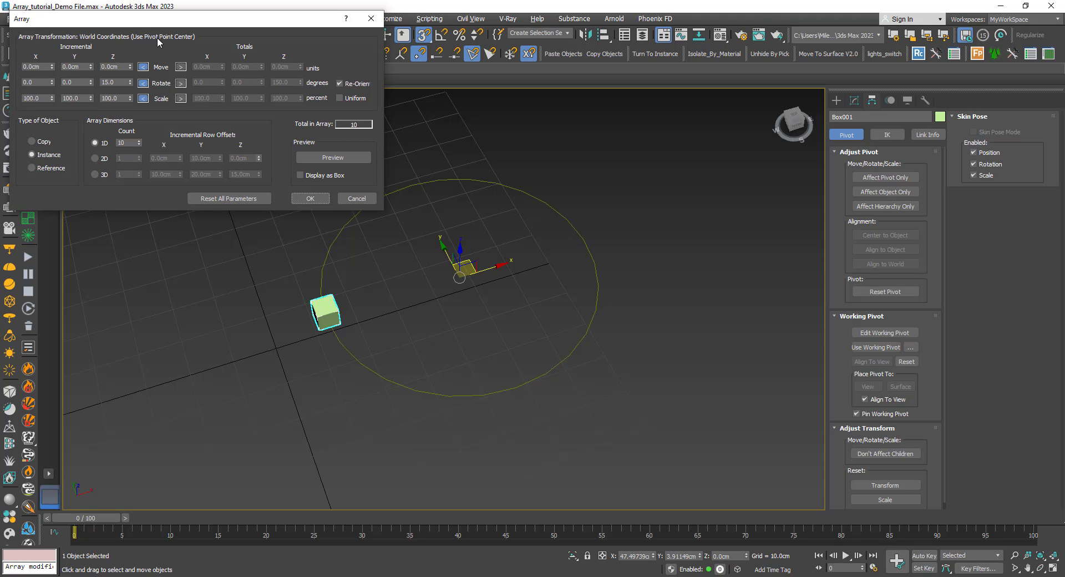
left_click_drag(186, 21, 203, 76)
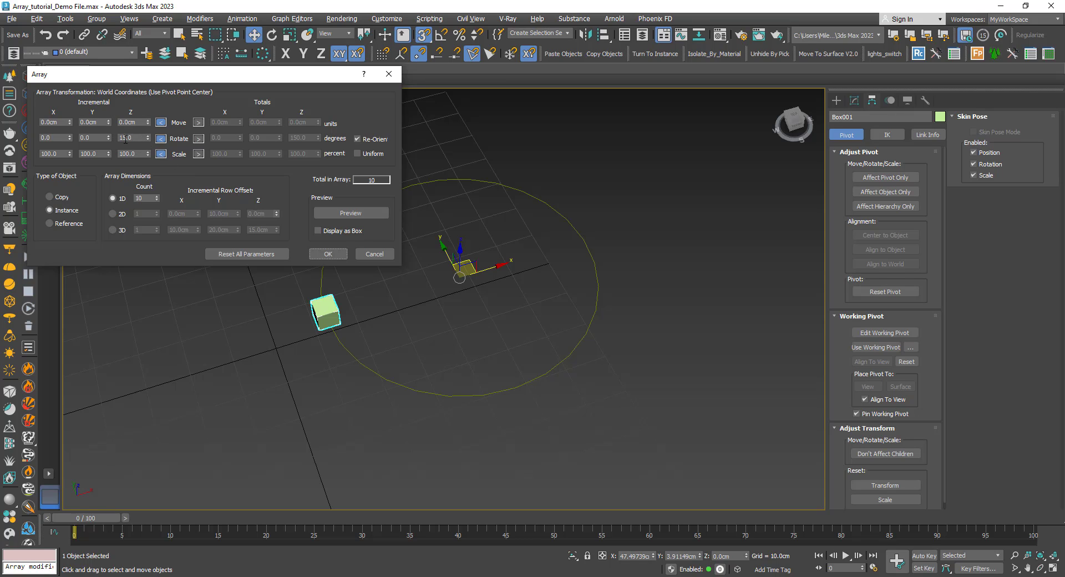
left_click(351, 213)
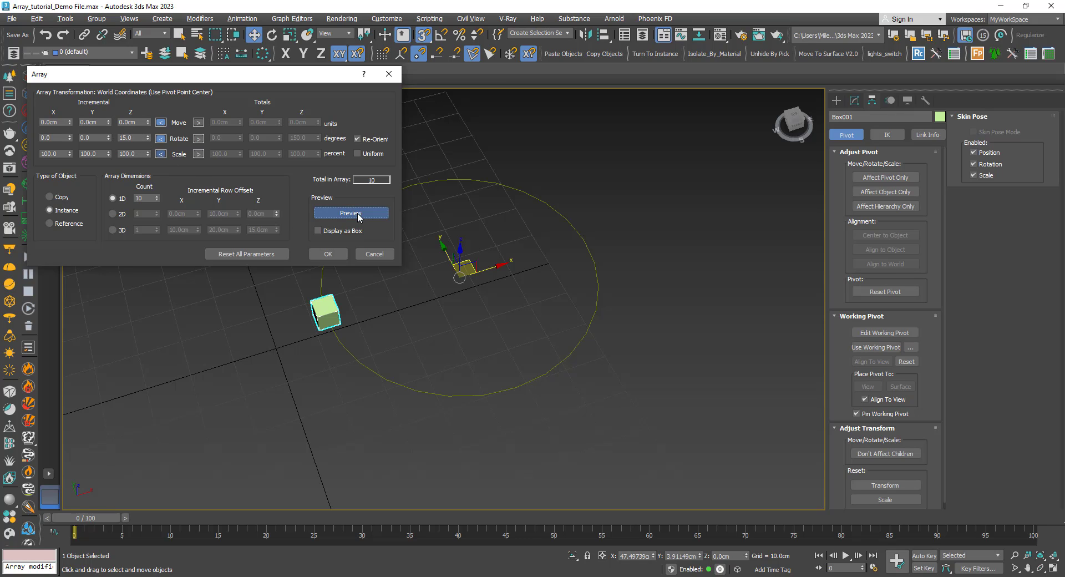
middle_click_drag(480, 314, 509, 368)
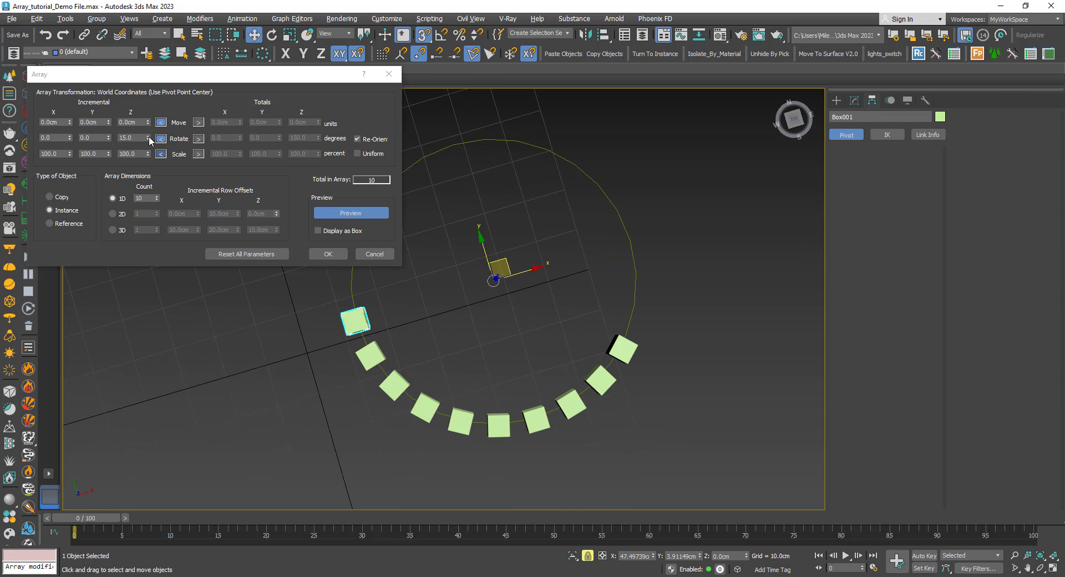
left_click_drag(149, 136, 110, 136)
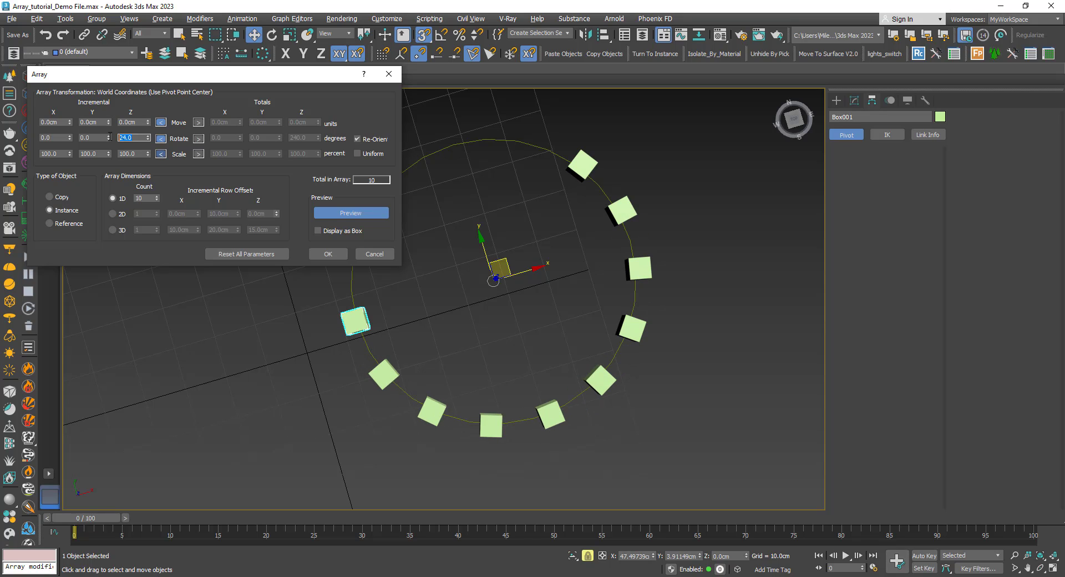
Step: Set the array's incremental Z rotation to 35 degrees and reduce the 1D count to 3
left_click(141, 122)
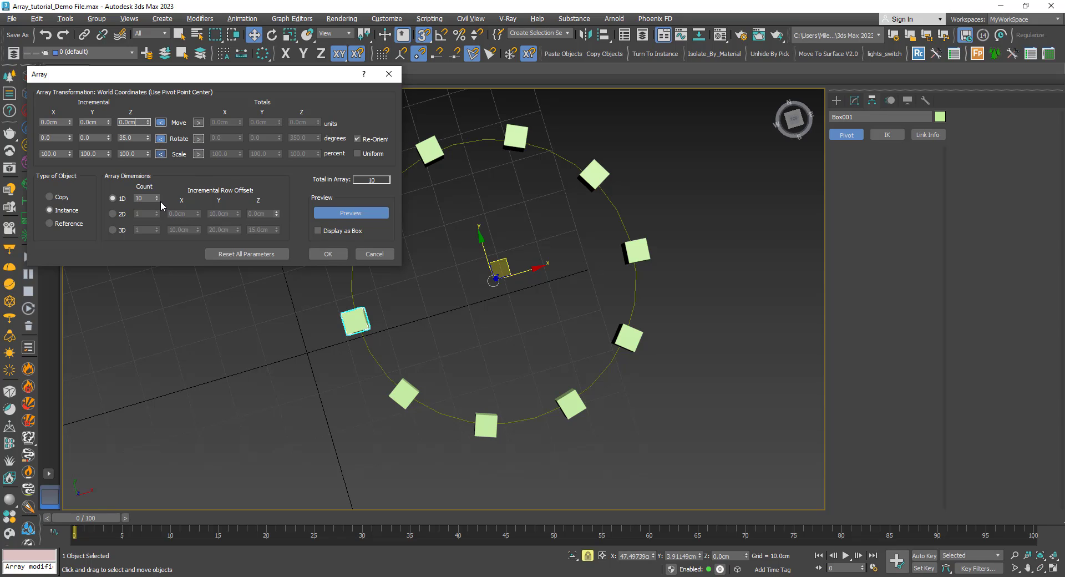
left_click_drag(159, 200, 159, 201)
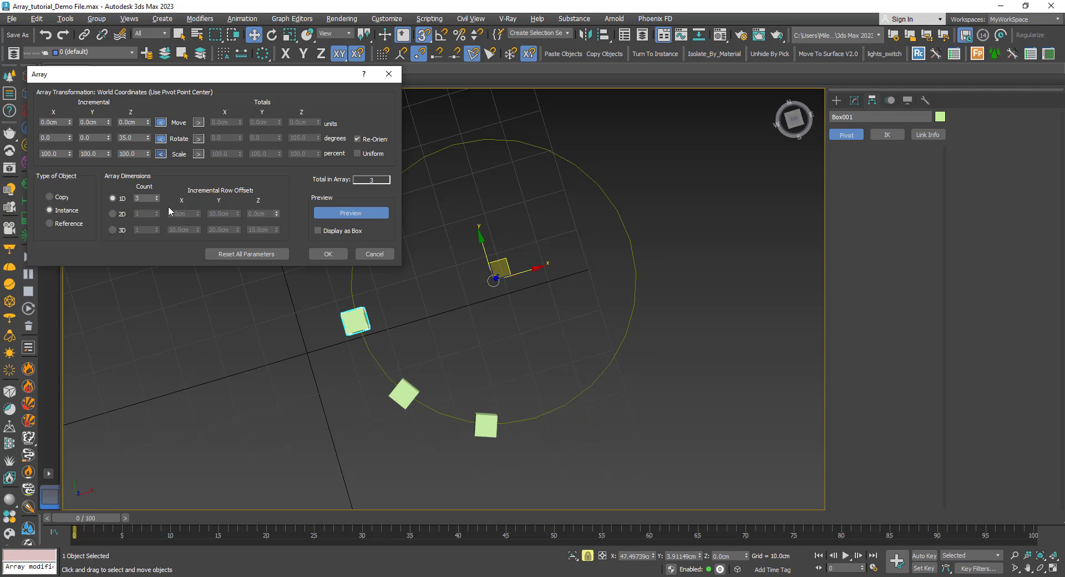
middle_click_drag(449, 316, 504, 294, "alt")
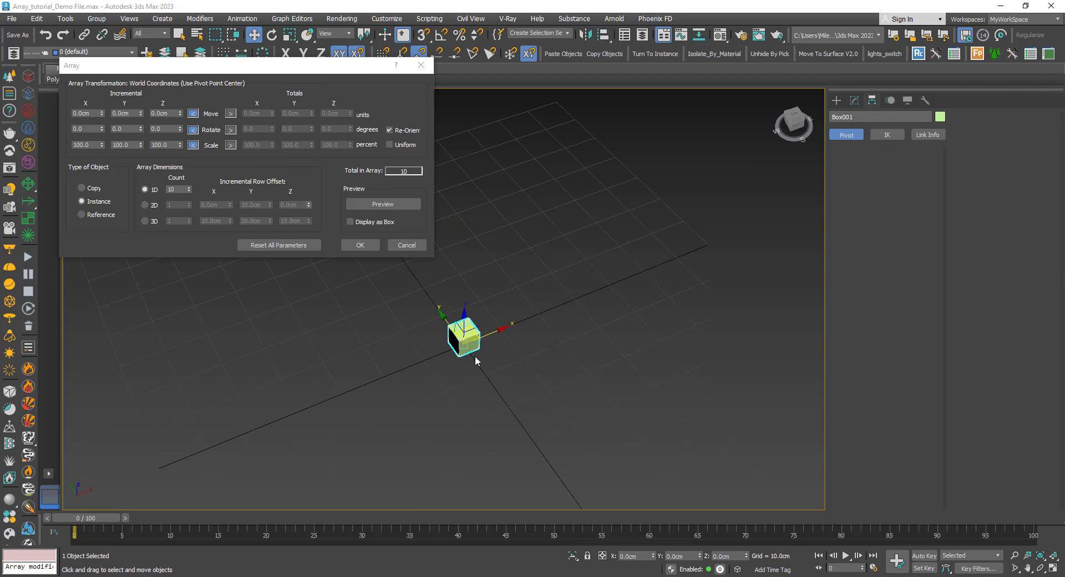
Step: Preview a 1D array of ten box instances with an incremental X scale of 200 percent and edged faces displayed
middle_click_drag(476, 361, 489, 375)
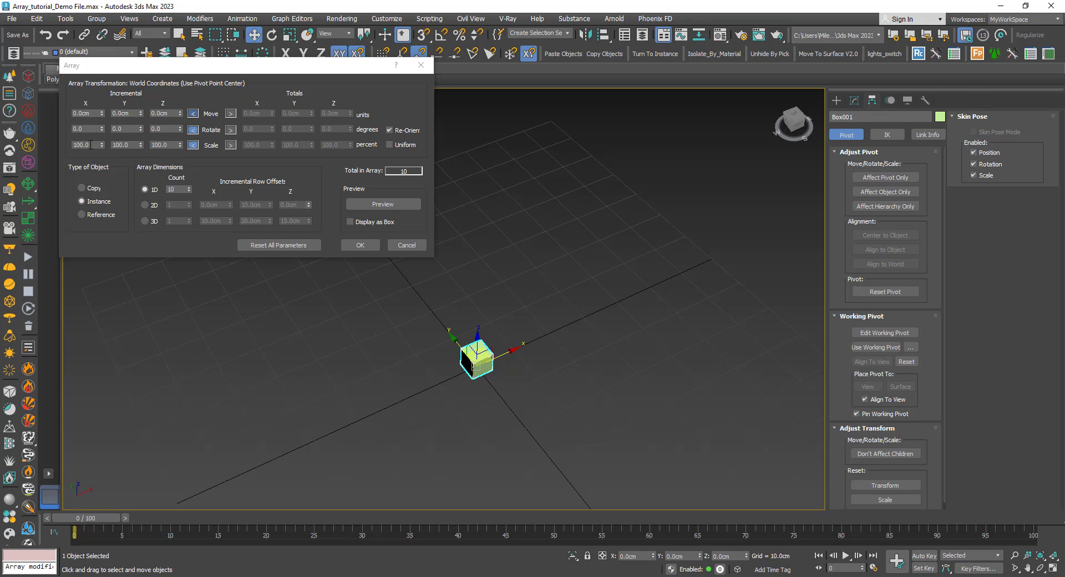
left_click_drag(91, 145, 64, 145)
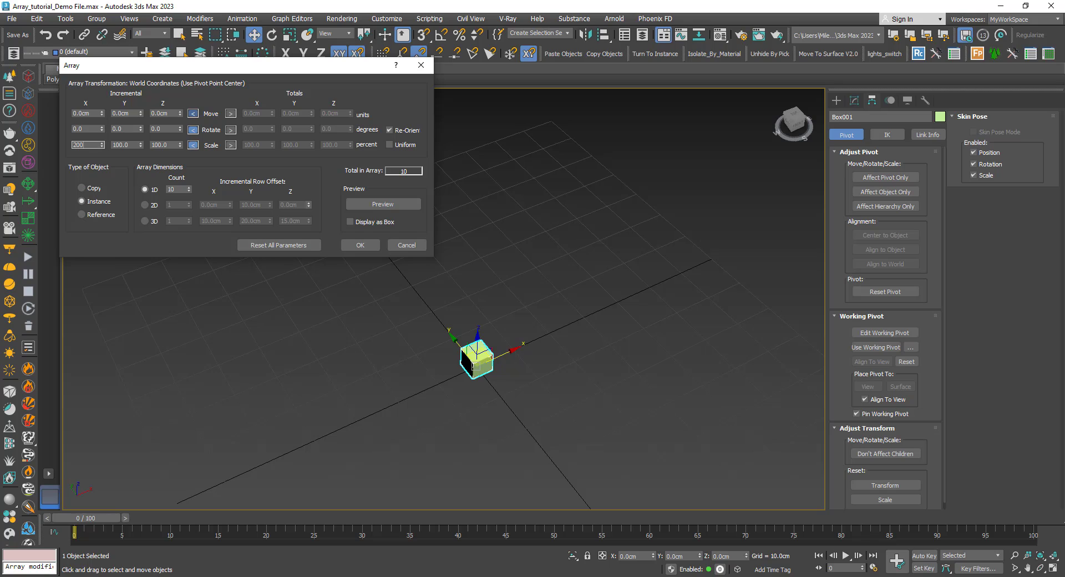
left_click(132, 146)
left_click(373, 205)
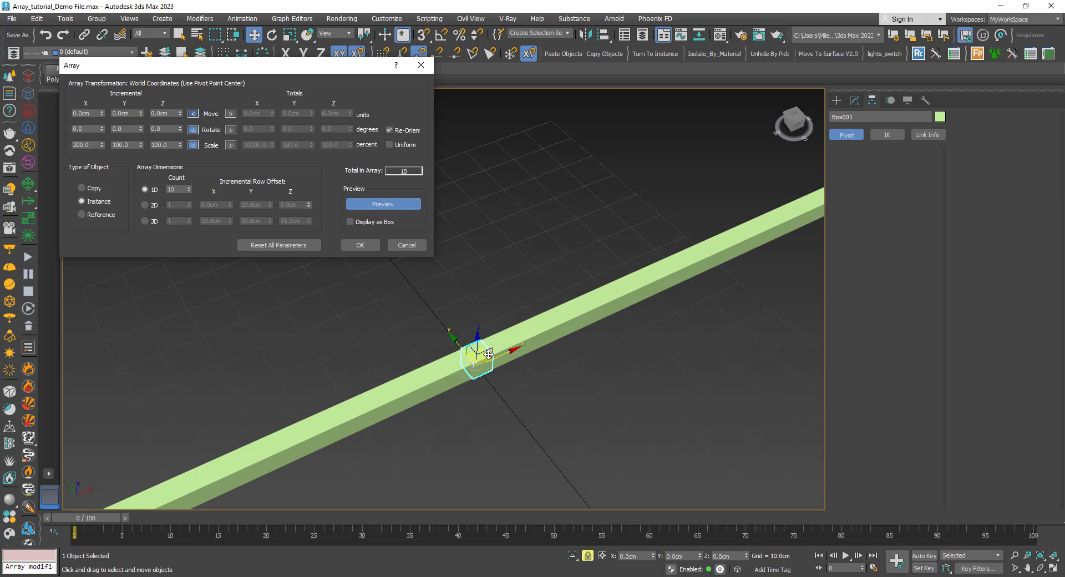
key("F4")
scroll(468, 356, "down", 3)
scroll(467, 362, "up", 3)
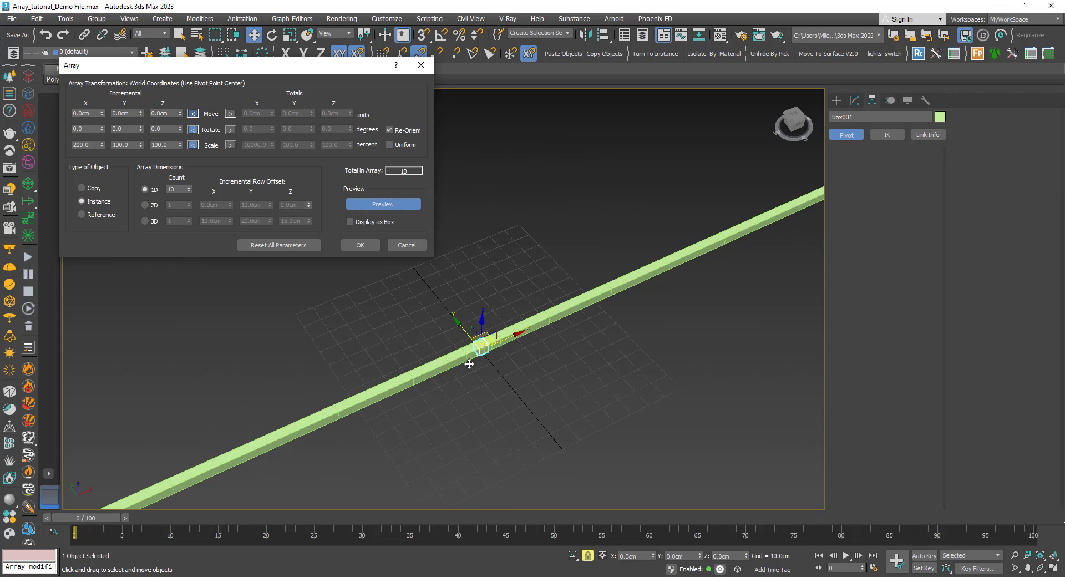
Step: Reduce the 1D count to 5 and create the scaled array
left_click(189, 192)
left_click(190, 192)
left_click(189, 192)
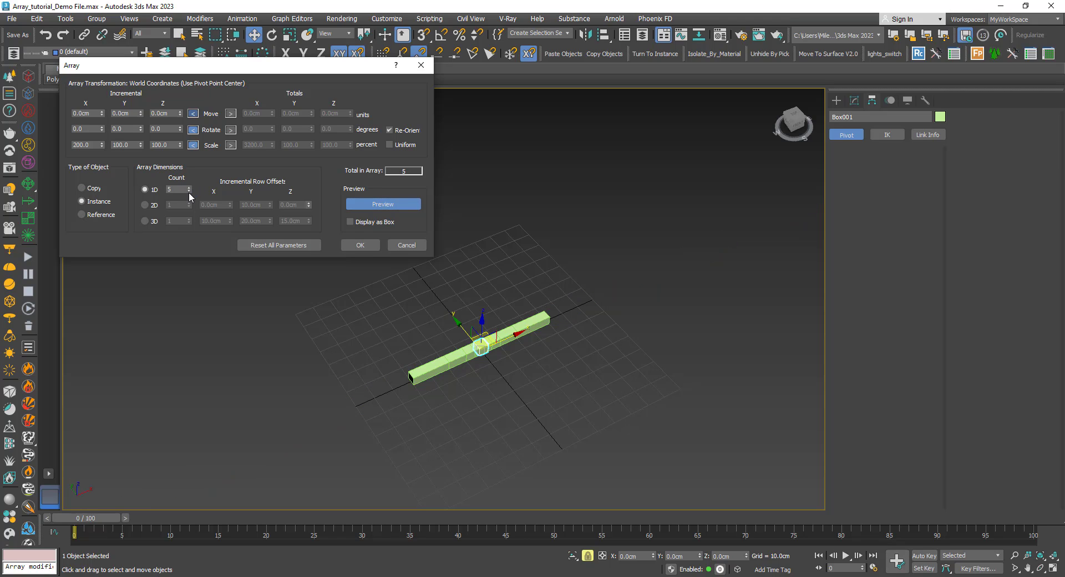
middle_click_drag(441, 333, 402, 326, "alt")
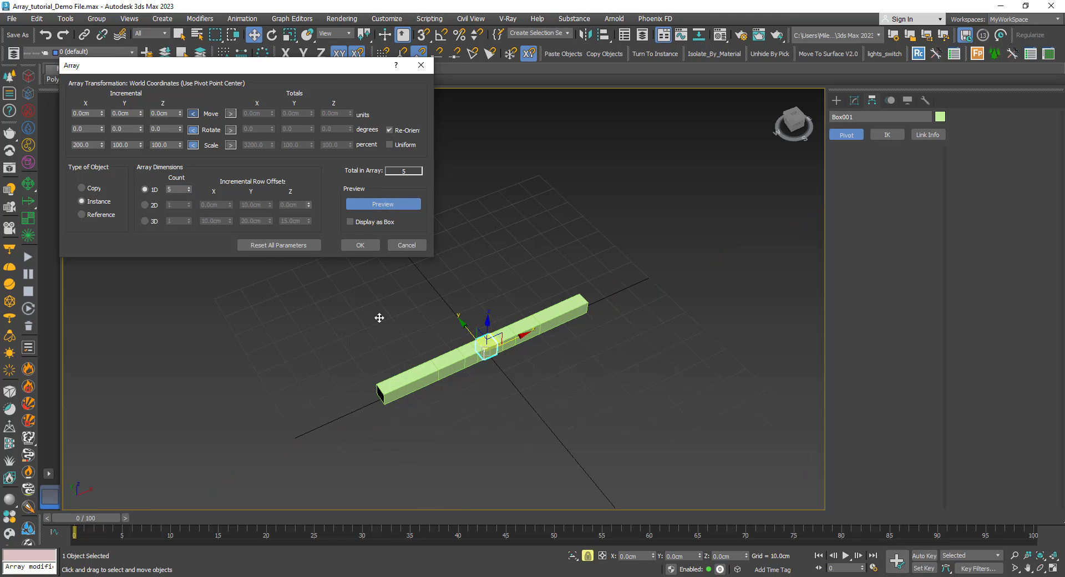
middle_click_drag(445, 368, 488, 352, "alt")
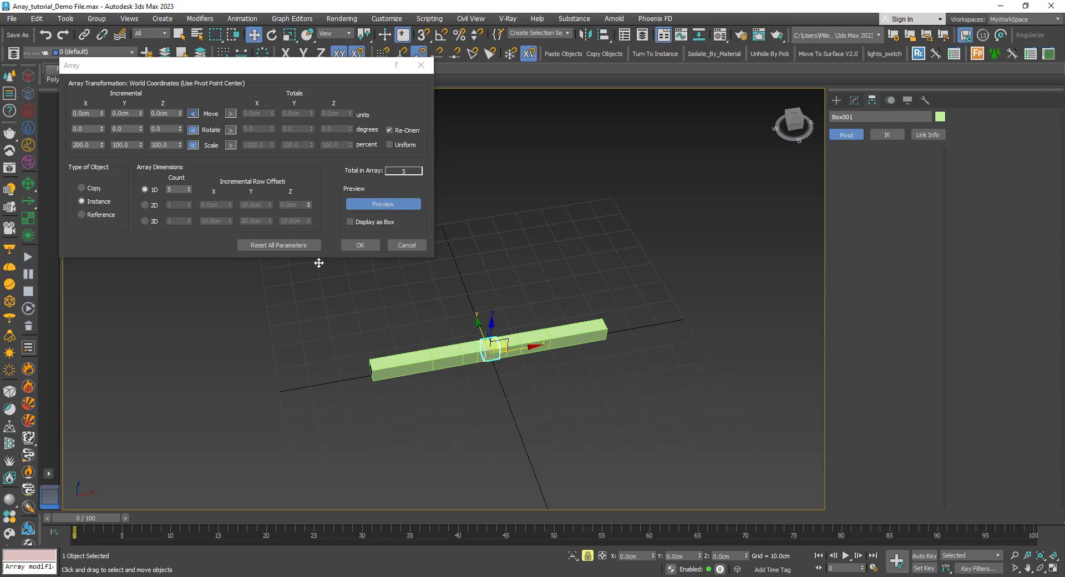
left_click(362, 244)
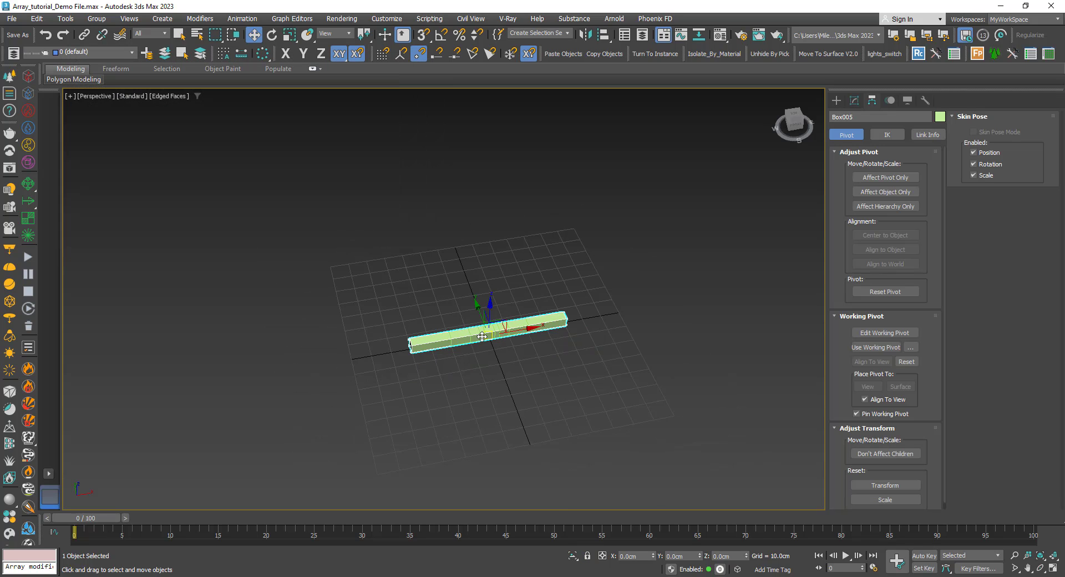
Step: Move the longest box along X to about -104 cm and the second-longest box to about X 89 cm
left_click(472, 378)
left_click(413, 347)
scroll(455, 323, "down", 2)
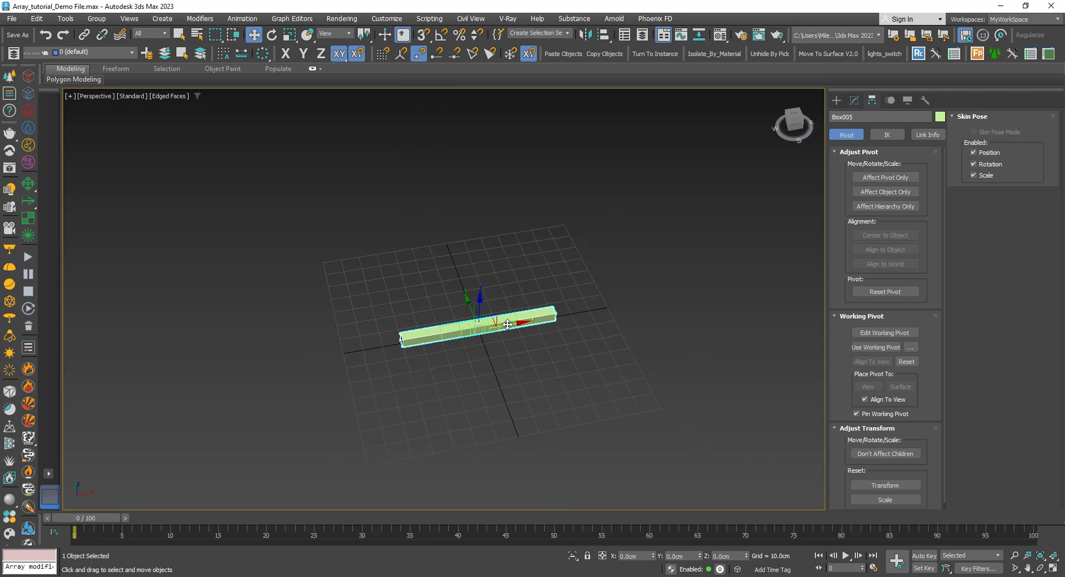
left_click_drag(504, 323, 283, 330)
left_click(444, 332)
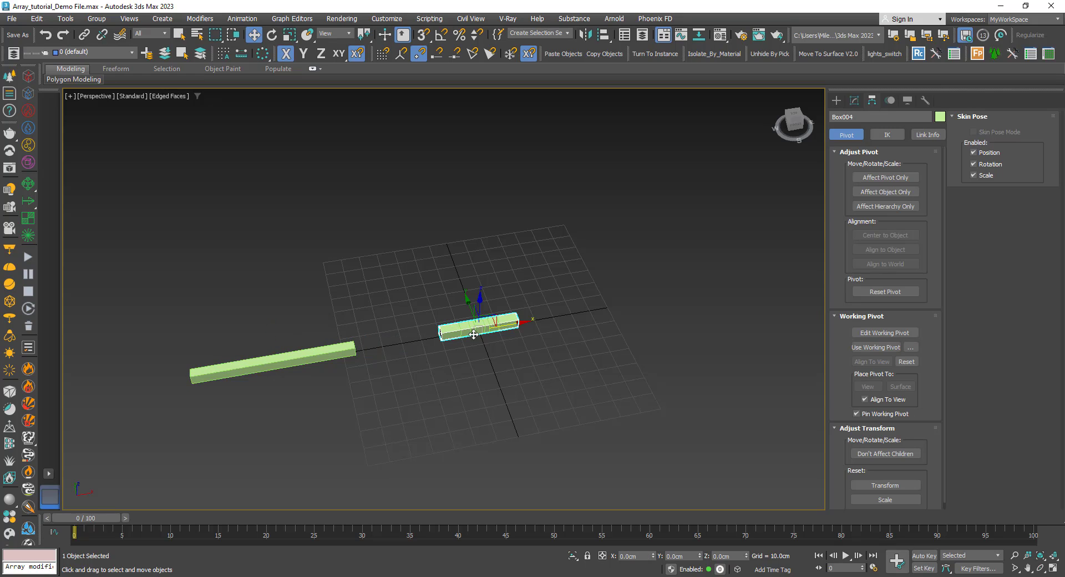
left_click_drag(502, 322, 666, 297)
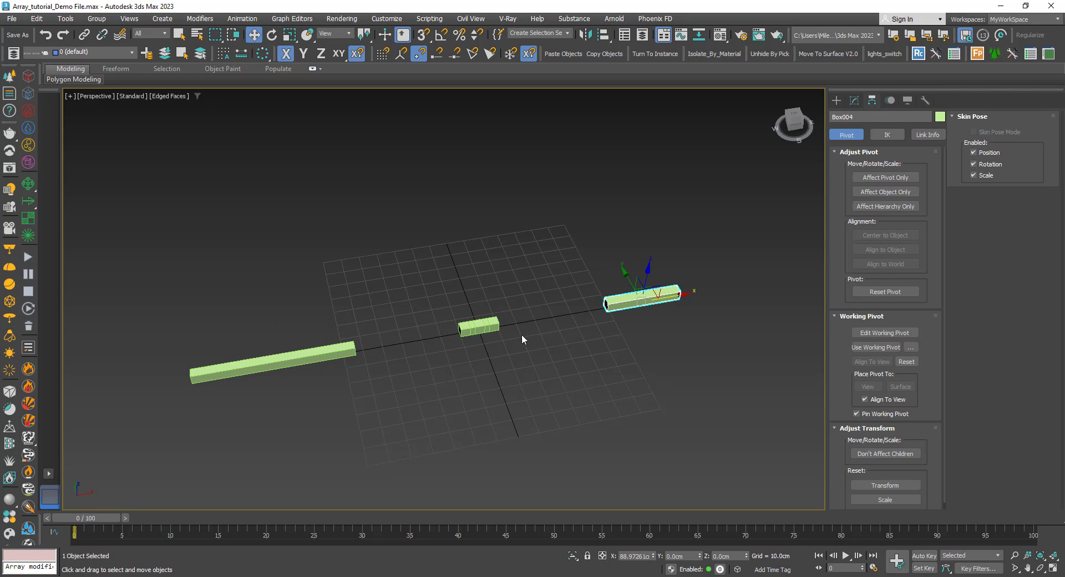
Step: Move the third-longest box along X to about 45.4 cm and the next smaller one to about X 20.5 cm
left_click(497, 324)
left_click_drag(509, 326, 594, 306)
scroll(489, 330, "up", 2)
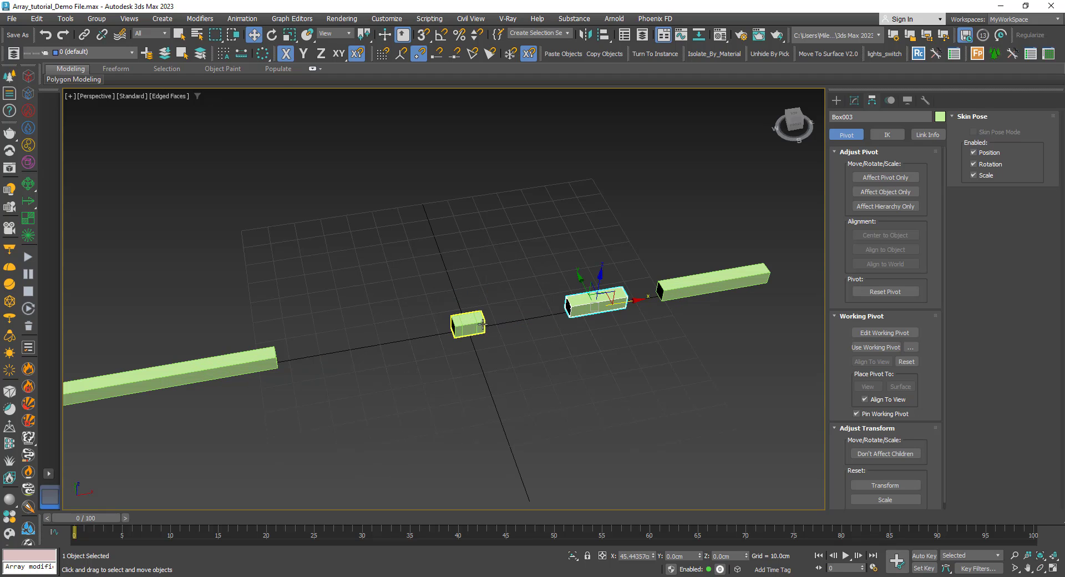
left_click(482, 326)
left_click_drag(481, 326, 530, 323)
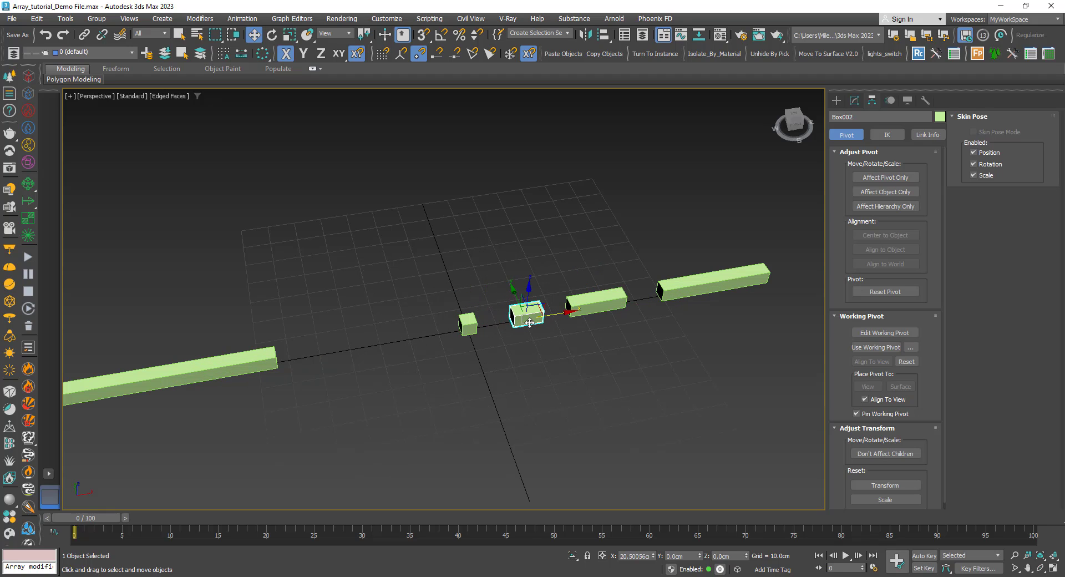
Step: Bring the longest box closer to the original box, placing it at about X -46.4 cm
left_click(468, 325)
left_click(236, 367)
scroll(312, 350, "down", 2)
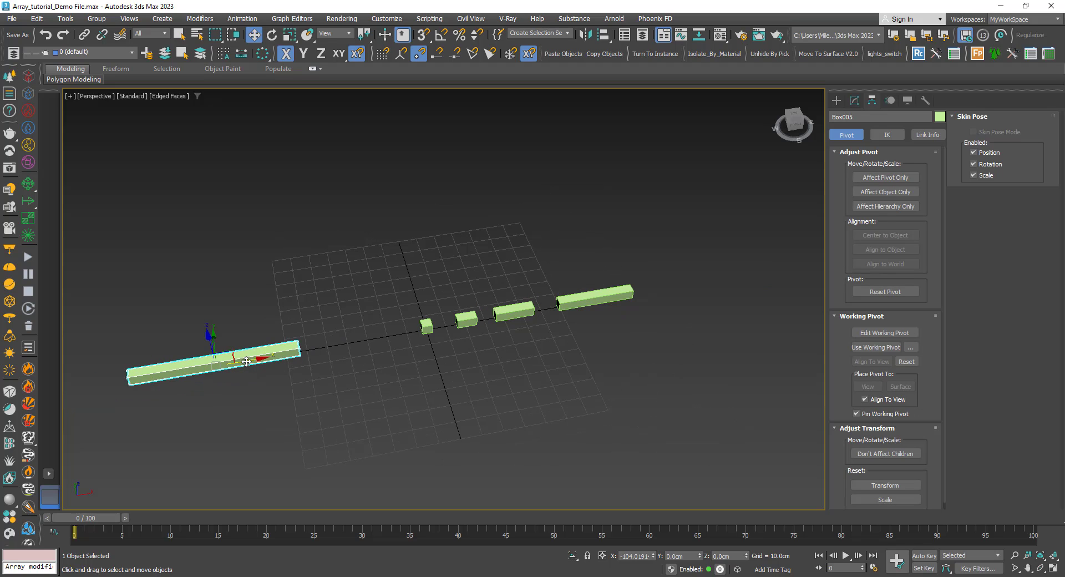
left_click_drag(247, 366, 369, 345)
scroll(495, 329, "up", 2)
middle_click_drag(494, 328, 425, 345)
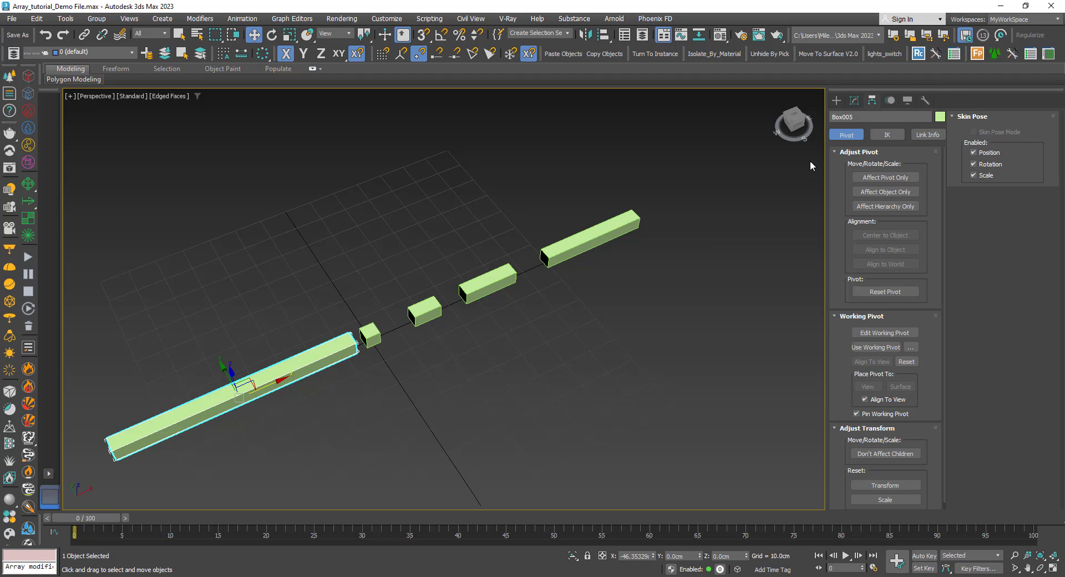
Step: Activate the Tape helper and turn on 3D snapping, making sure Vertex is the active snap type
left_click(853, 103)
left_click(836, 100)
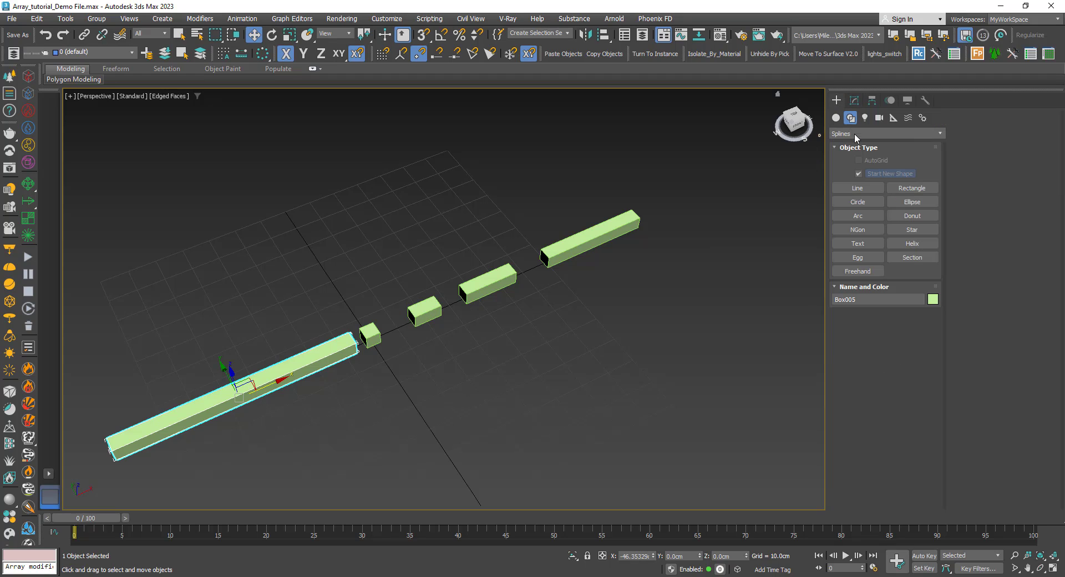
left_click(894, 117)
left_click(911, 216)
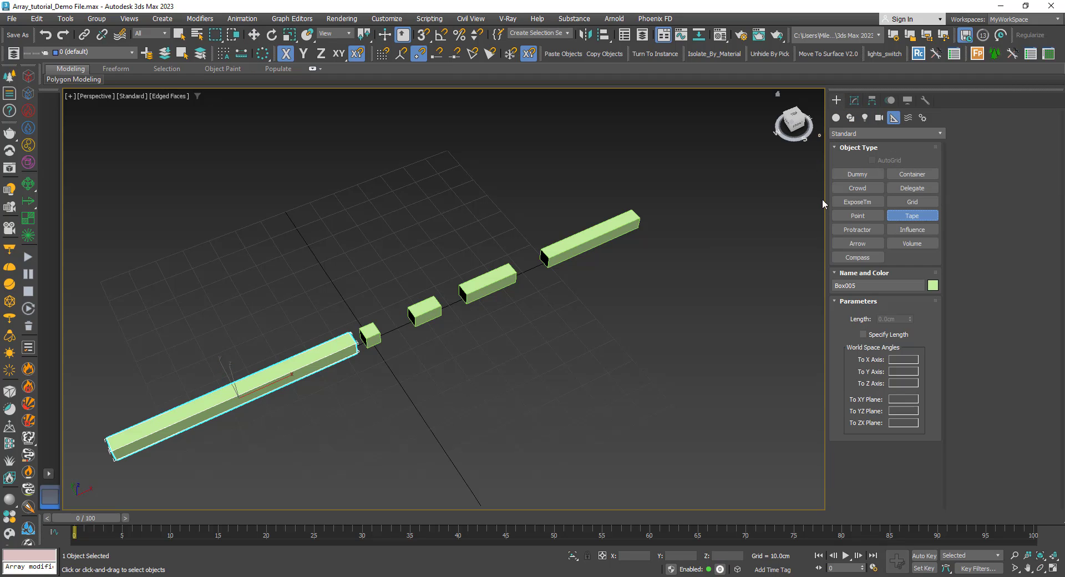
left_click(421, 35)
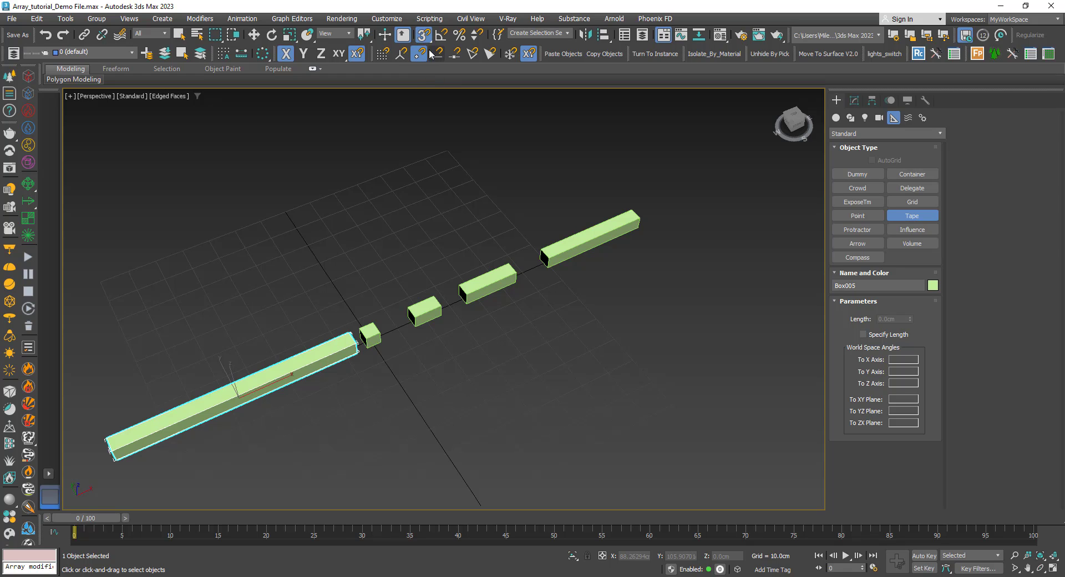
scroll(440, 269, "up", 5)
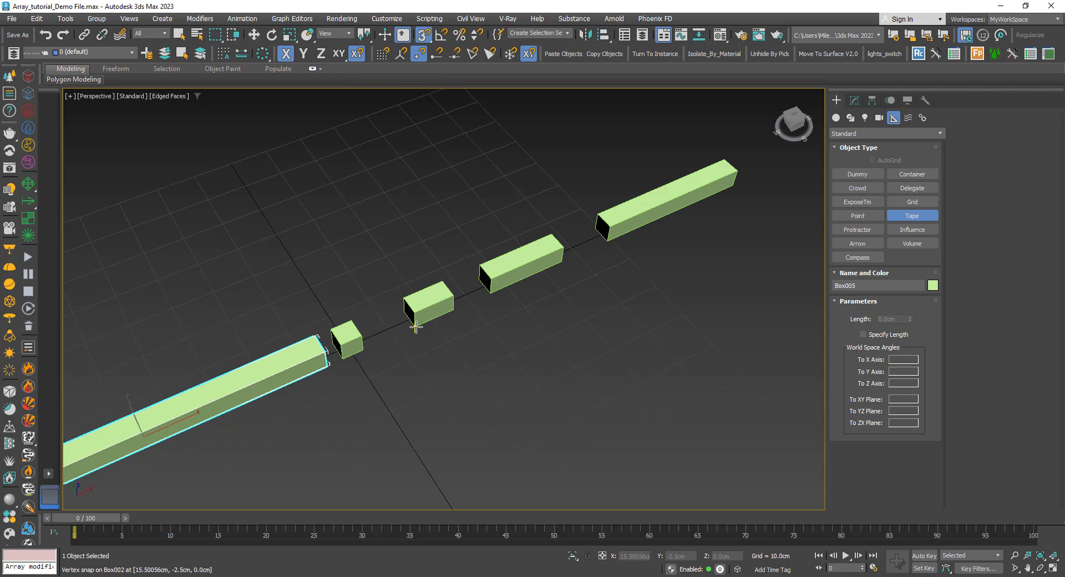
right_click(423, 35)
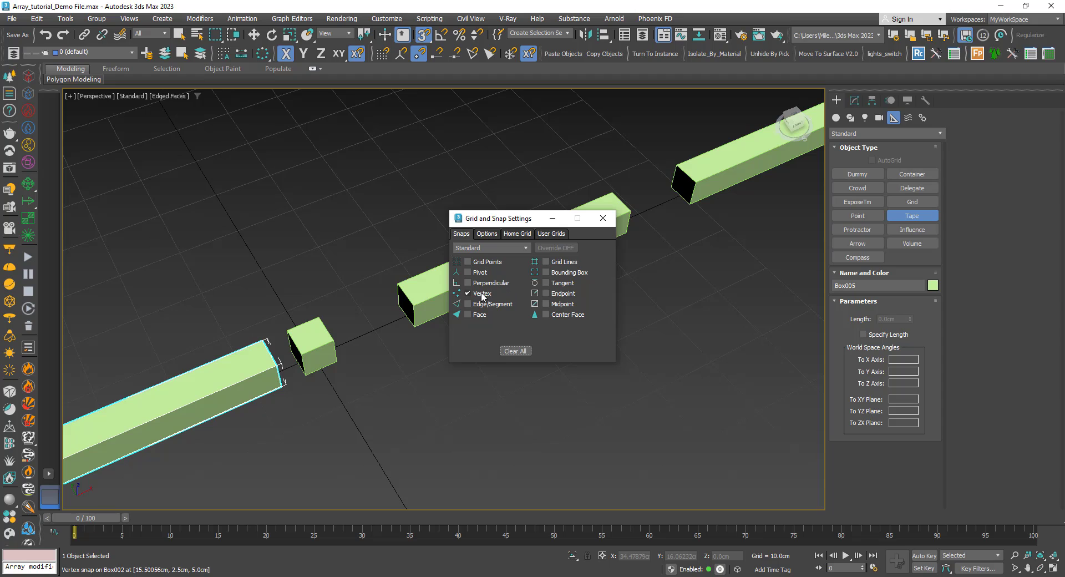
left_click(603, 219)
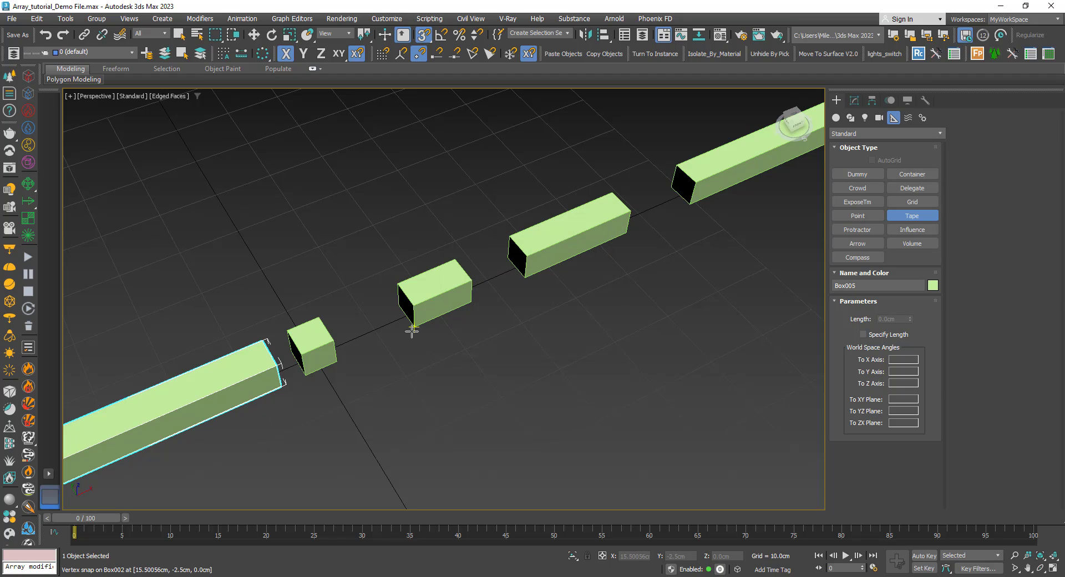
Step: Measure the lengths of the four scaled boxes with tapes snapped to their lower edge vertices, from shortest to longest
left_click_drag(412, 331, 473, 303)
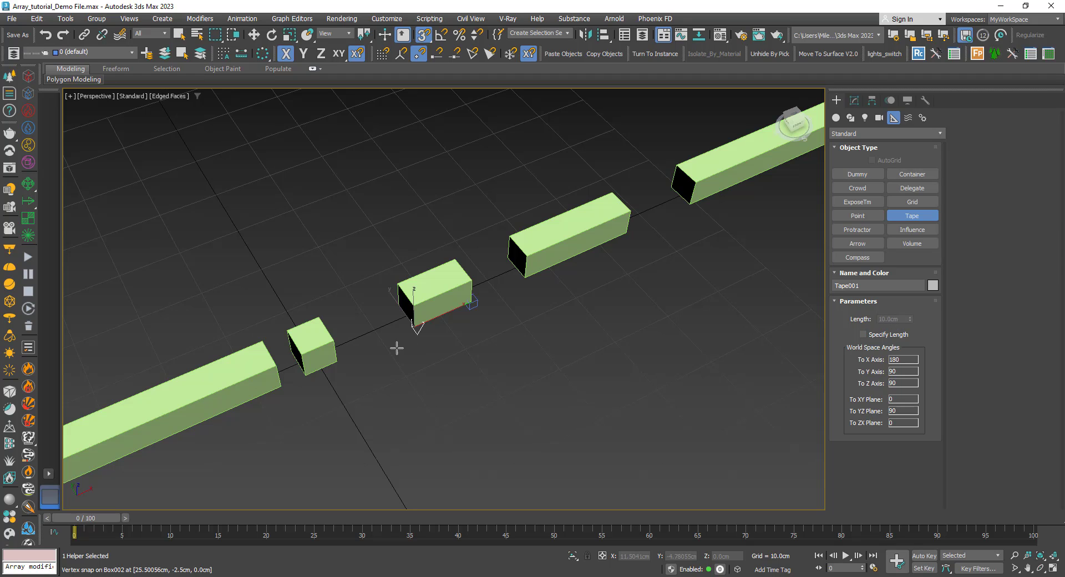
scroll(397, 346, "down", 2)
left_click_drag(485, 312, 555, 278)
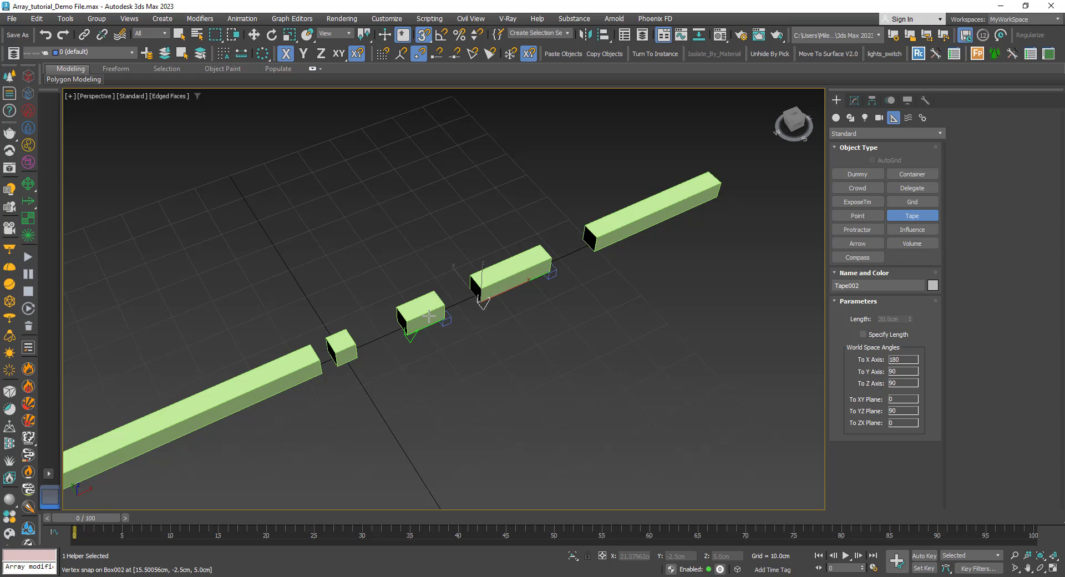
middle_click_drag(593, 279, 520, 322)
left_click_drag(518, 293, 648, 233)
scroll(518, 311, "down", 3)
scroll(421, 371, "up", 1)
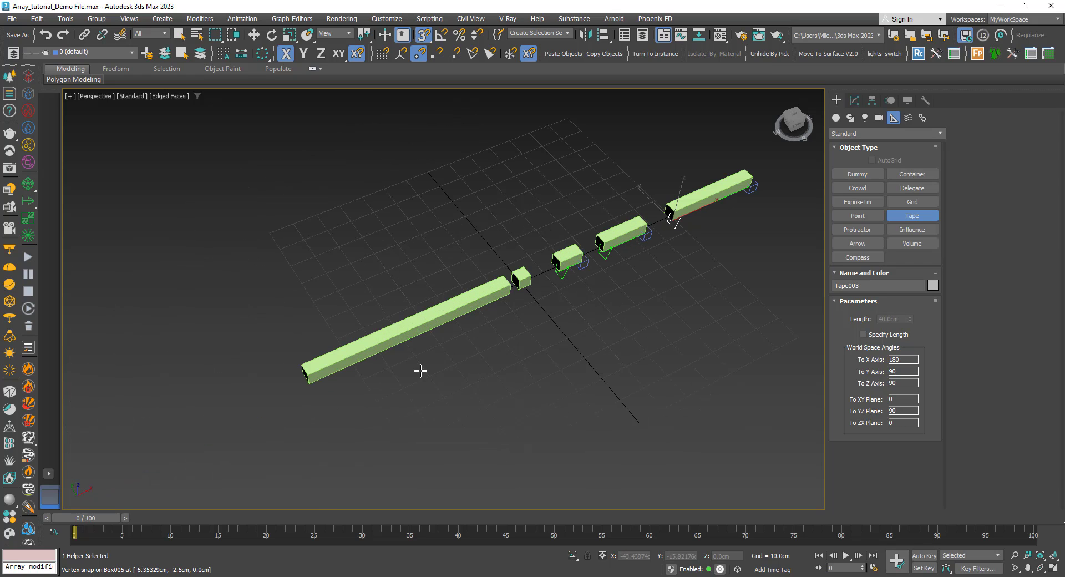
left_click_drag(313, 388, 511, 295)
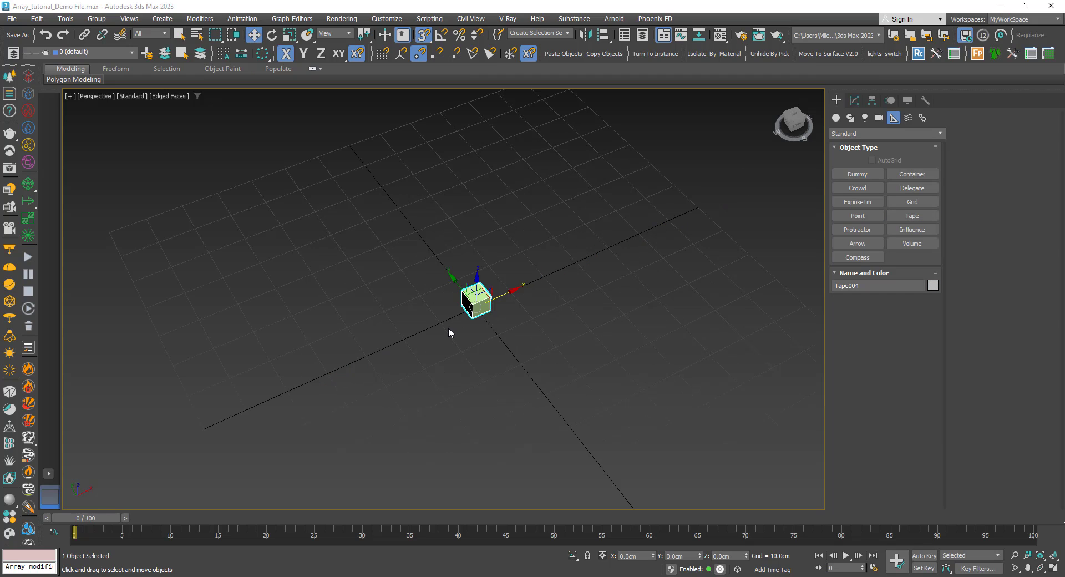
Step: Move only the pivot of the single box along X to about 13 cm with snapping off, then leave pivot editing
scroll(448, 327, "up", 3)
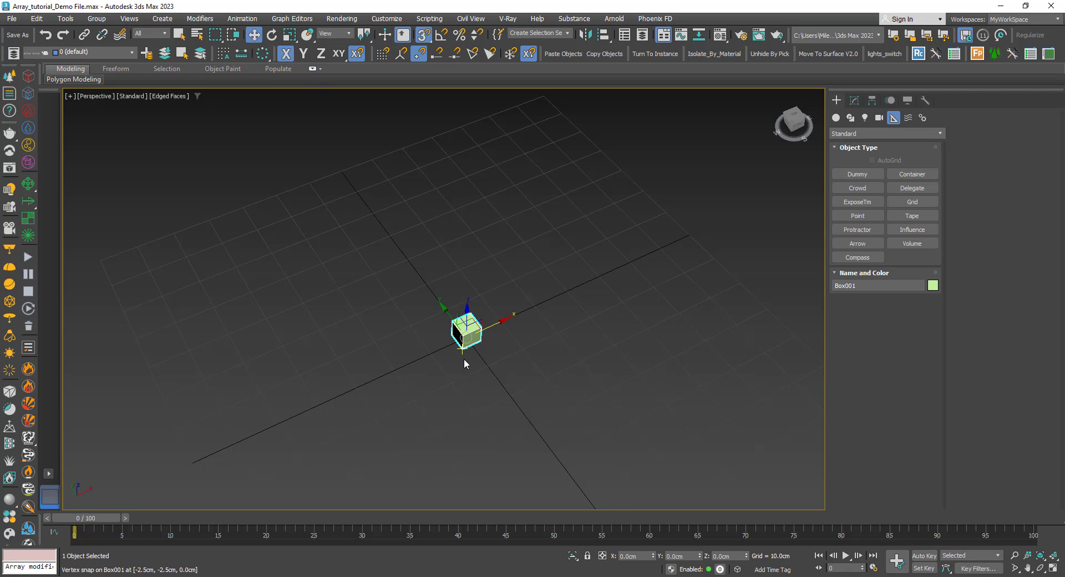
middle_click_drag(464, 359, 466, 330)
left_click(872, 100)
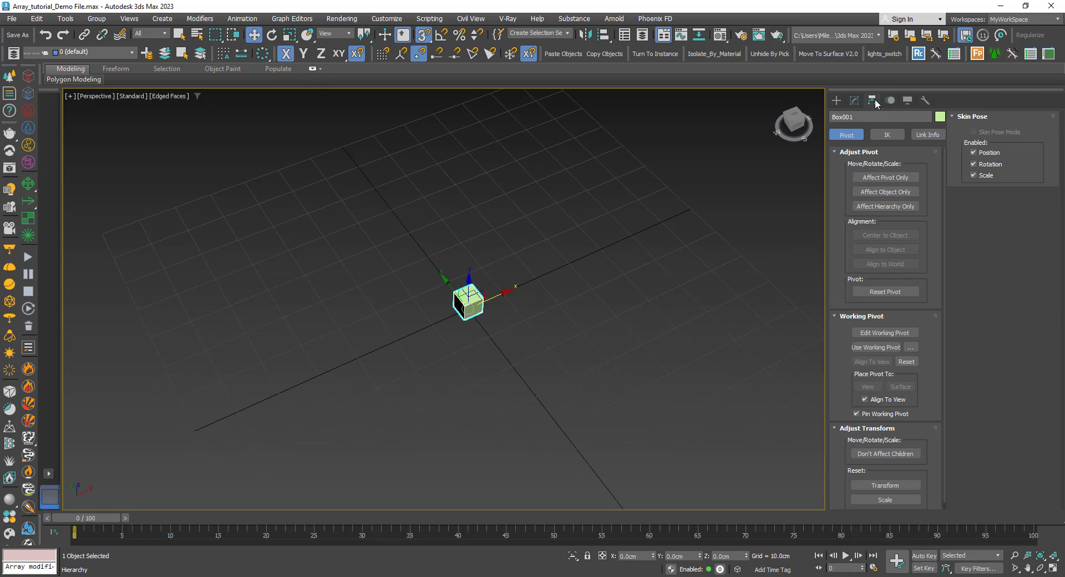
left_click(881, 177)
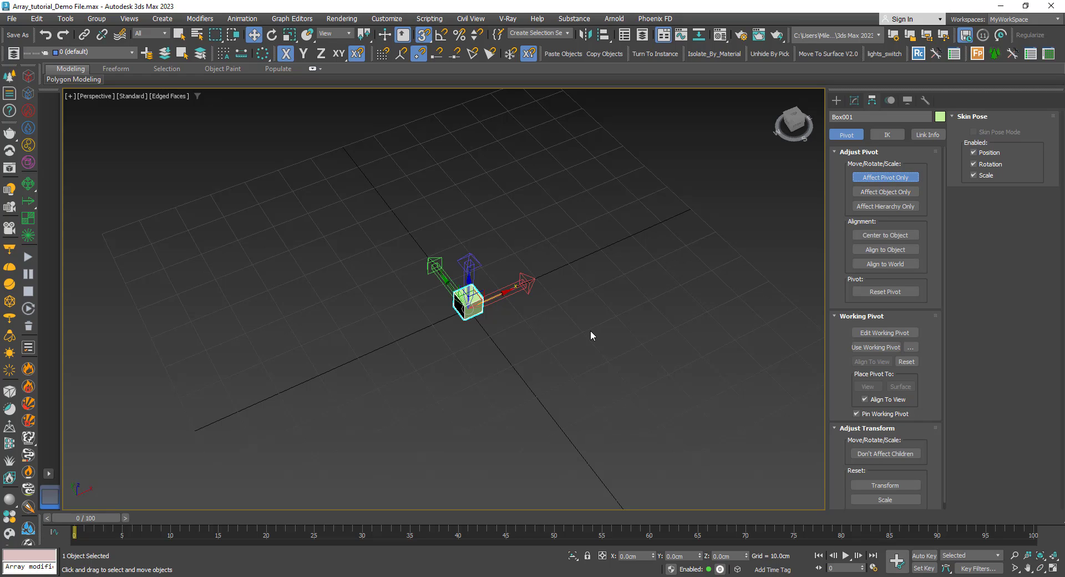
key("s")
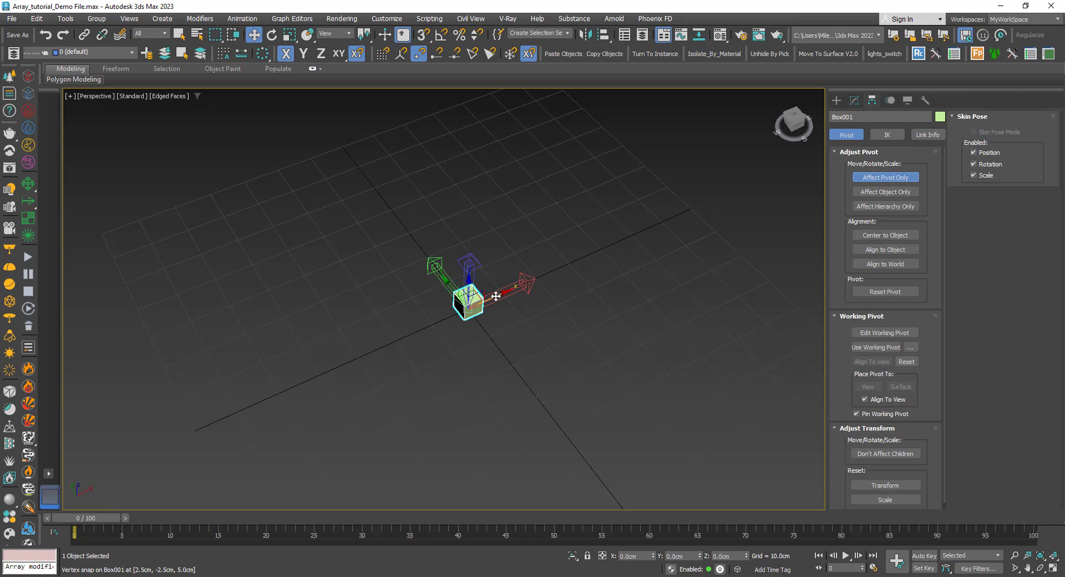
left_click_drag(496, 296, 540, 275)
left_click(885, 177)
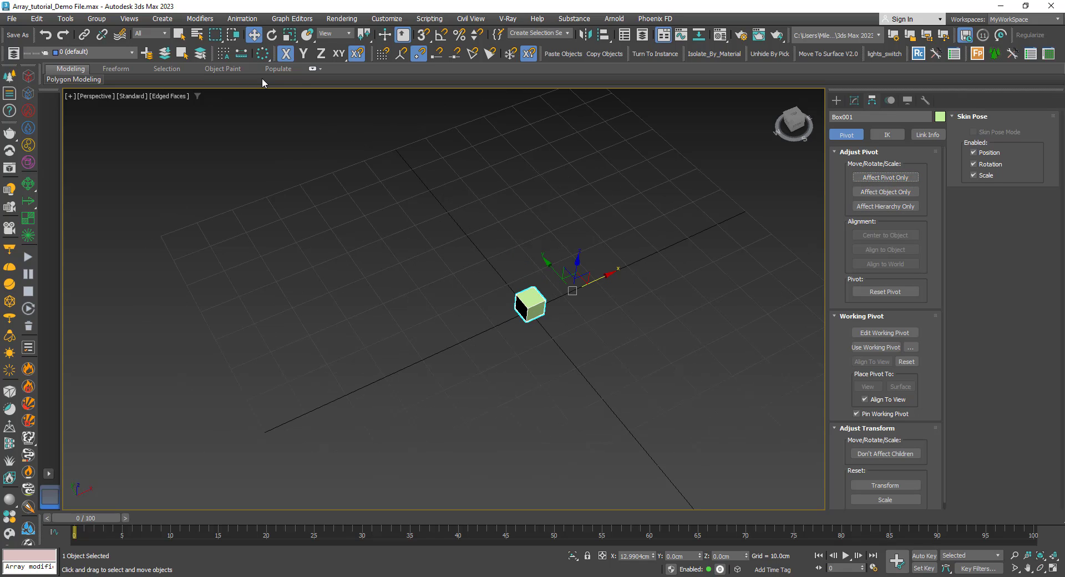
Step: Preview a 1D array of five box instances scaled 200 percent in X from the offset pivot
left_click(262, 54)
left_click_drag(439, 193, 159, 75)
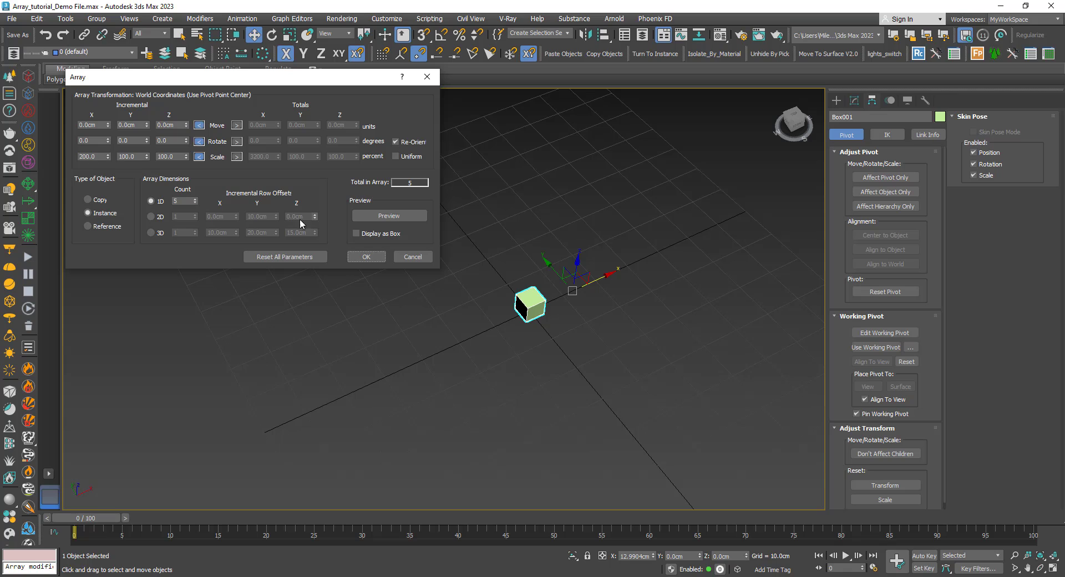
left_click(389, 215)
scroll(535, 358, "down", 3)
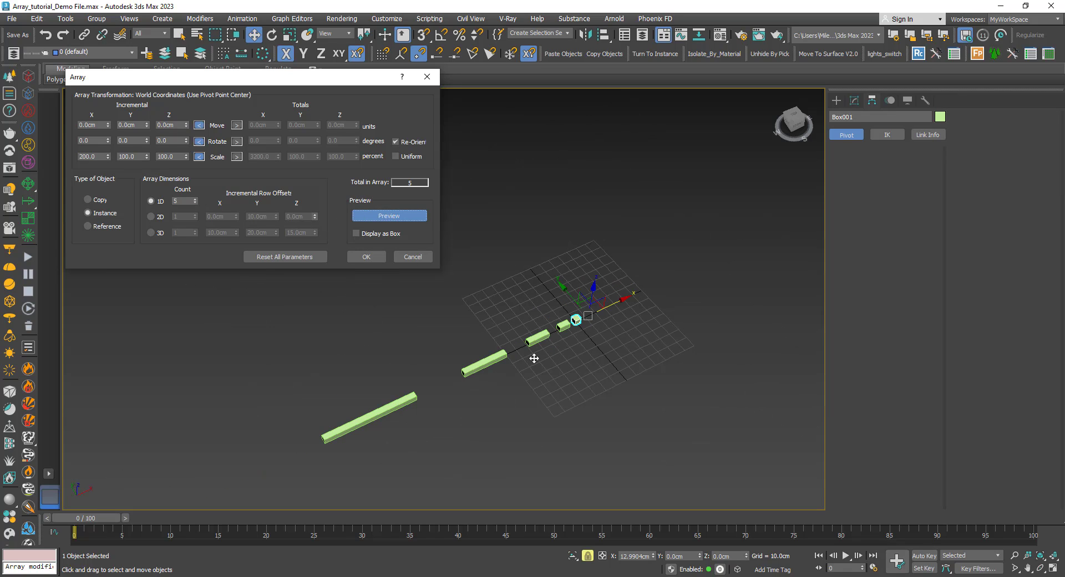
Step: Examine the previewed scaled array, comparing the gaps between boxes and their distance from the offset pivot
middle_click_drag(535, 358, 481, 356, "alt")
scroll(577, 332, "up", 2)
middle_click_drag(546, 358, 552, 405)
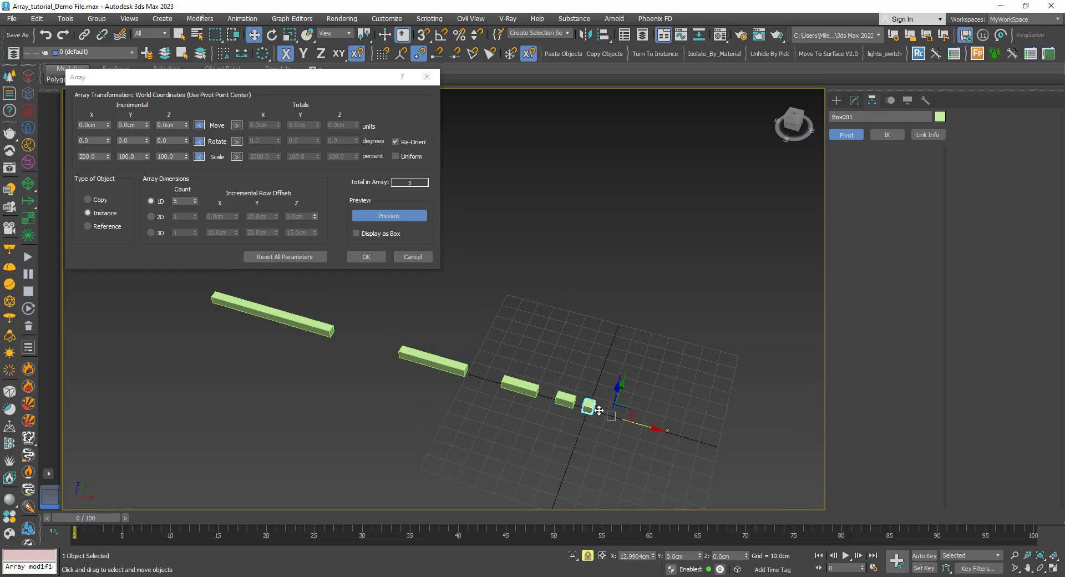
scroll(592, 410, "up", 2)
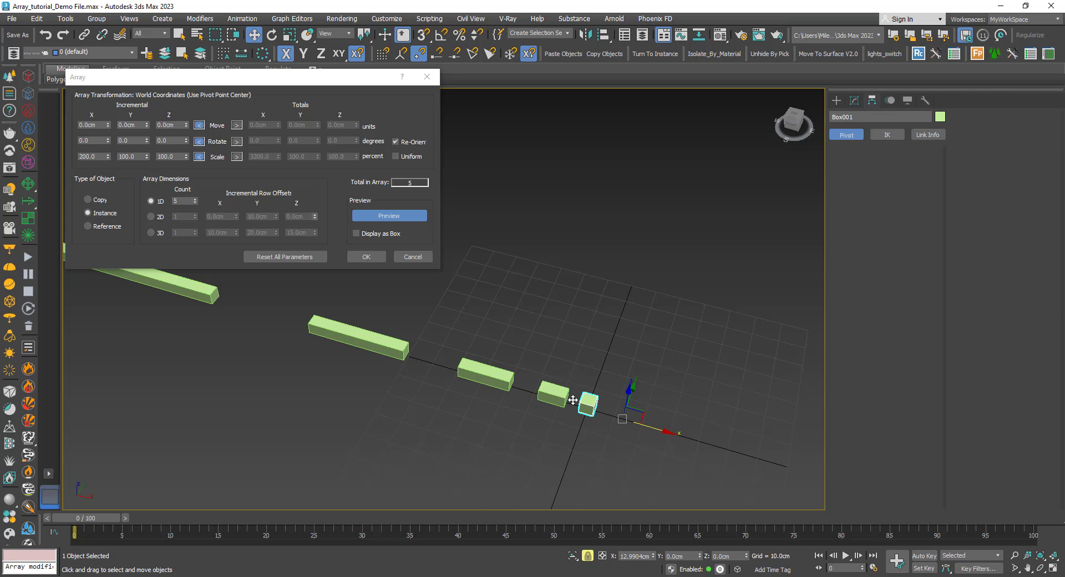
scroll(573, 400, "down", 1)
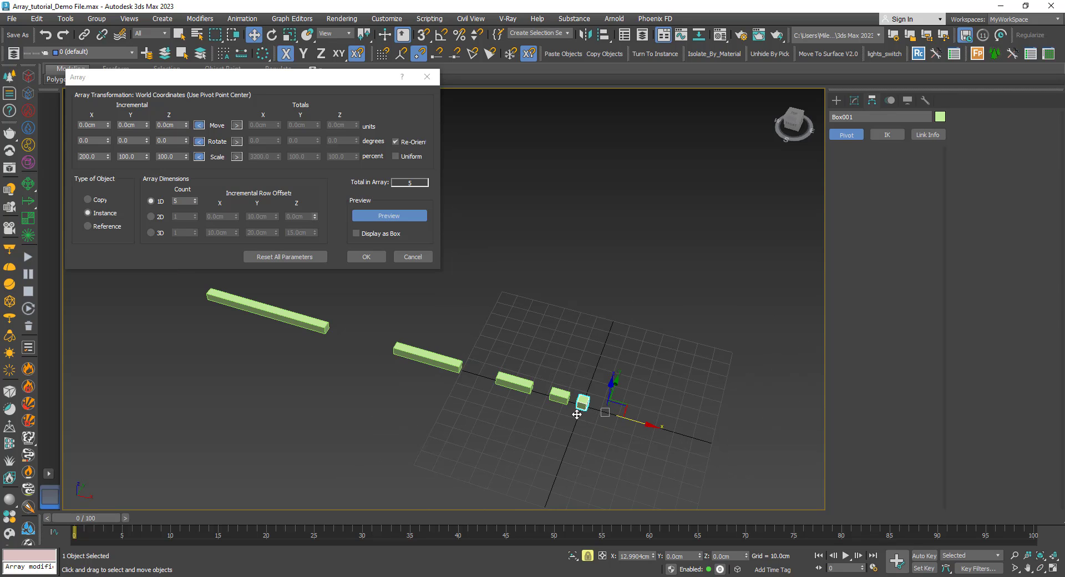
scroll(582, 408, "up", 3)
scroll(592, 399, "down", 3)
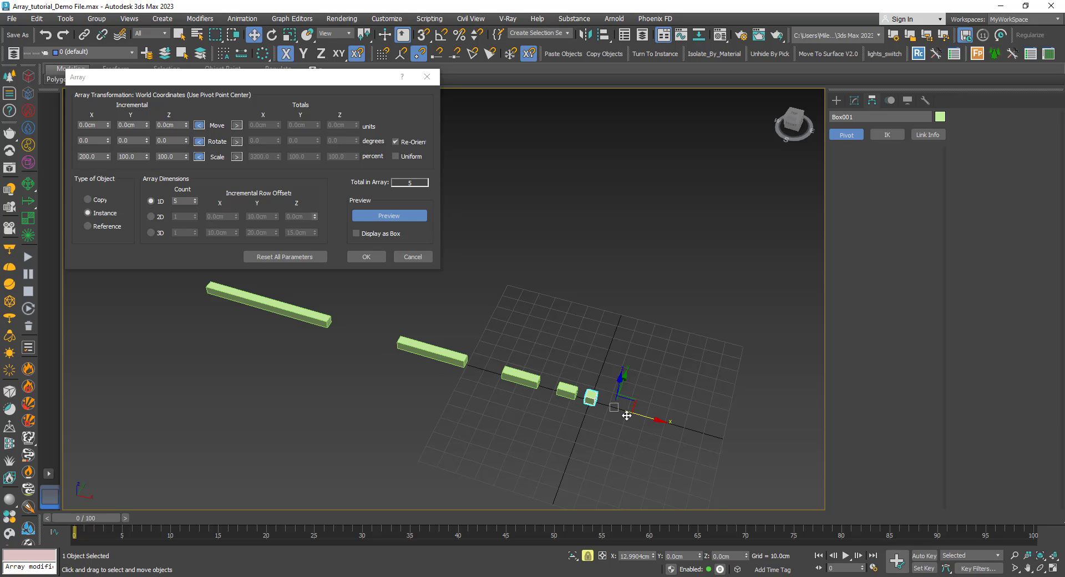
scroll(602, 404, "up", 1)
scroll(620, 413, "down", 1)
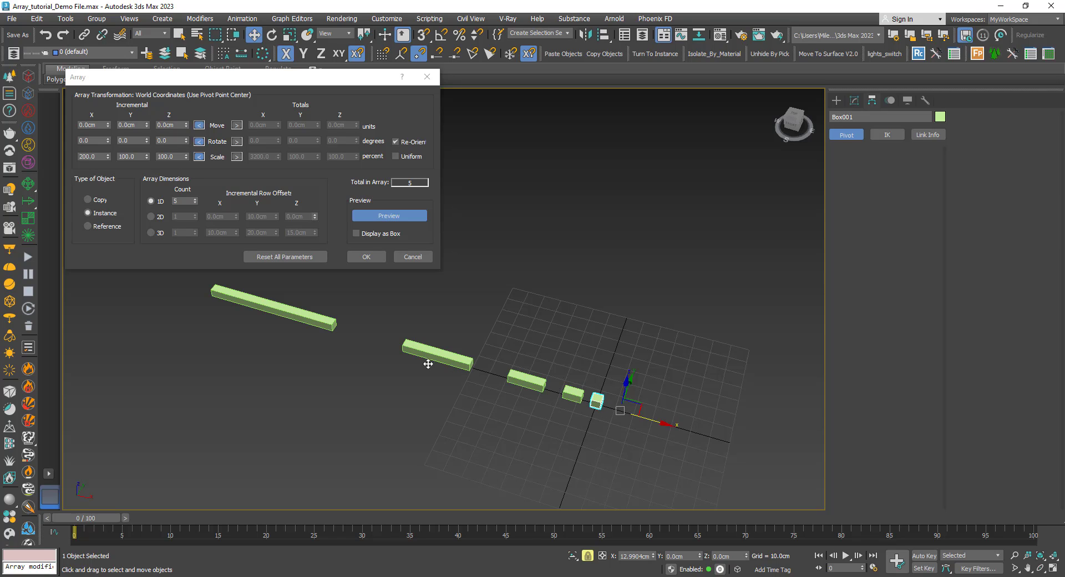
middle_click_drag(413, 362, 434, 380, "alt")
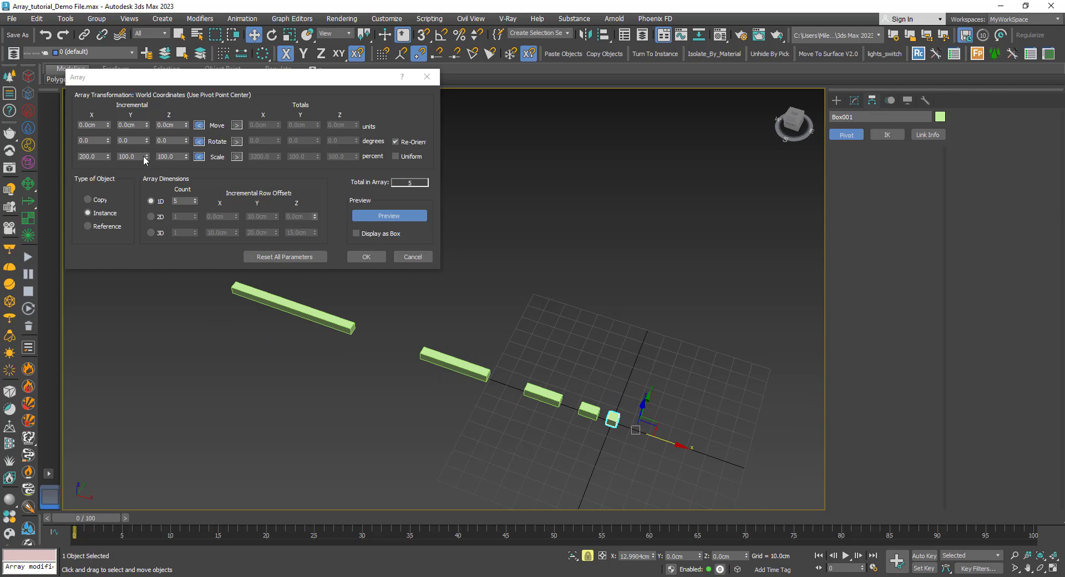
Step: Set the array's incremental Y scale to 150 percent and update the preview
left_click_drag(143, 157, 104, 157)
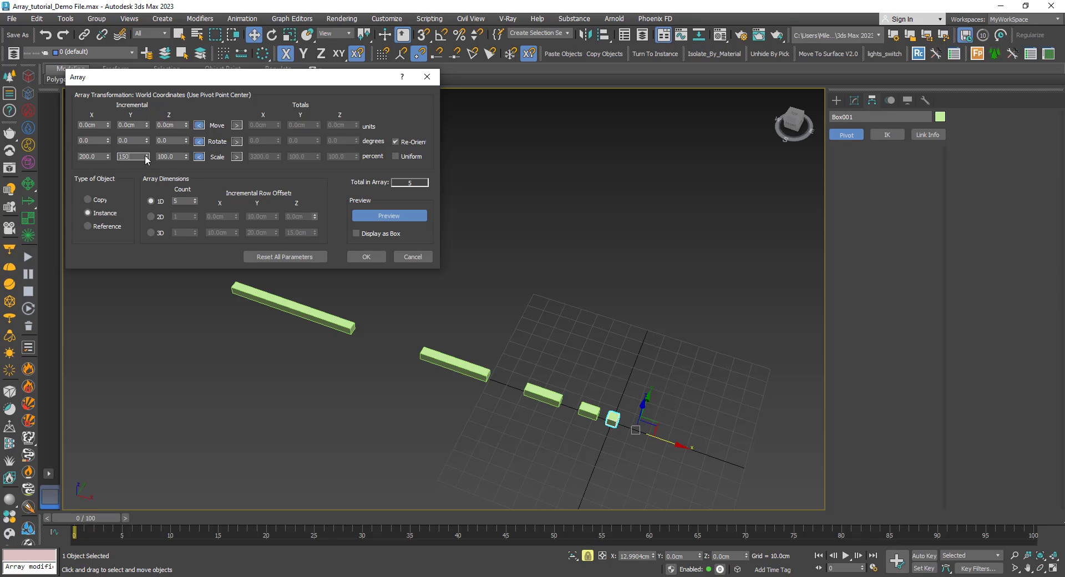
left_click(390, 218)
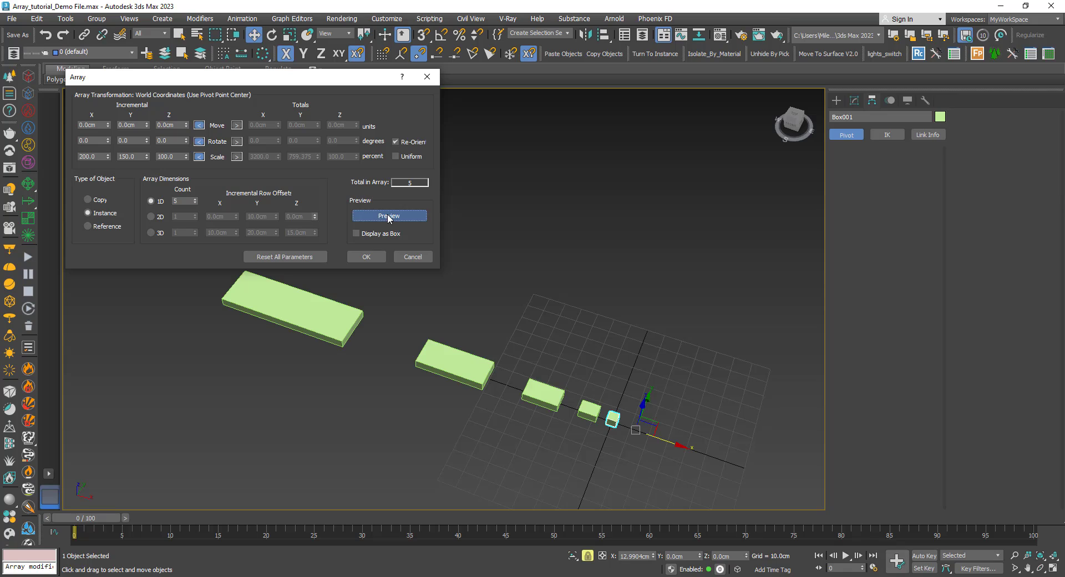
middle_click_drag(440, 363, 409, 349)
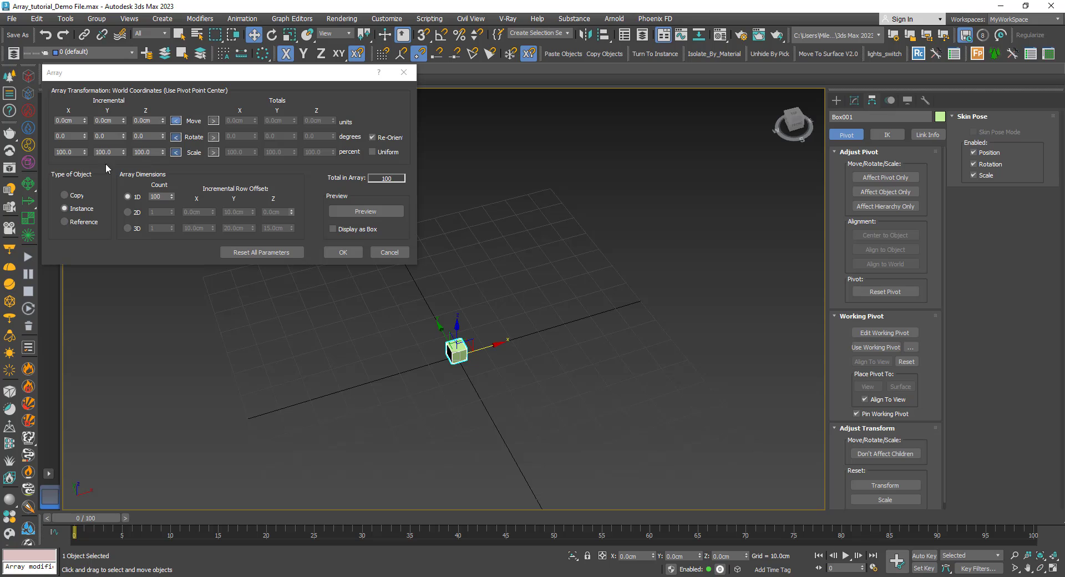
Step: Set the 1D array count to 10 and switch rotation from incremental to total values
double_click(163, 197)
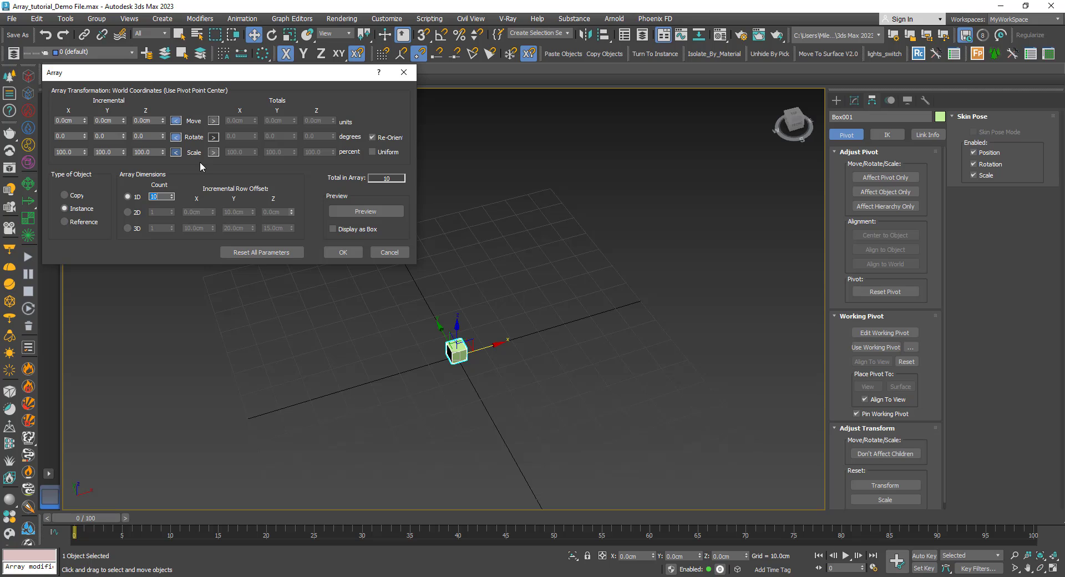
left_click(213, 137)
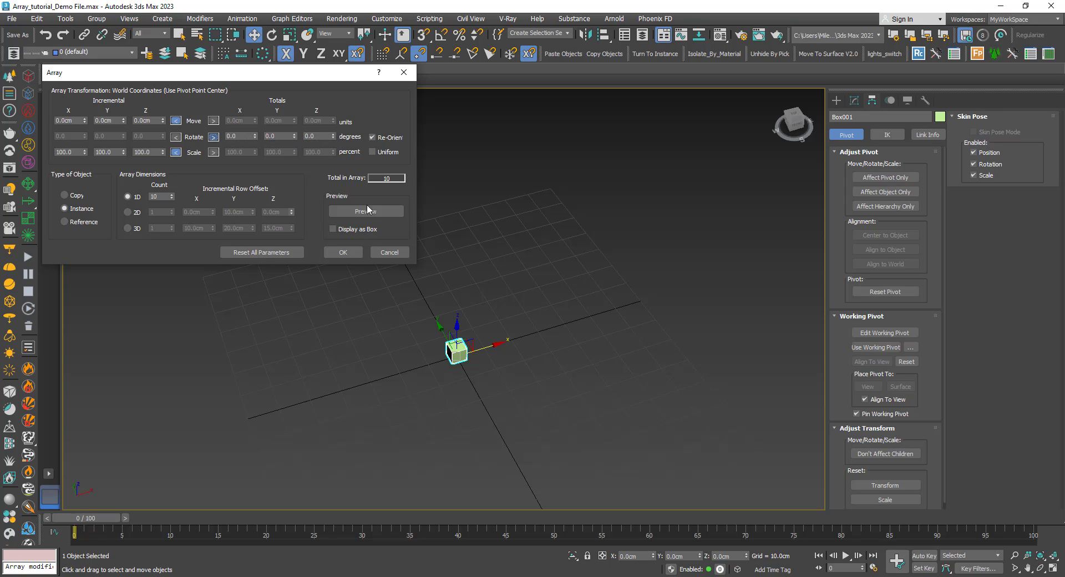
Step: Move only the box's pivot along X to about 51.3 cm, then leave pivot editing
middle_click_drag(465, 373, 430, 386)
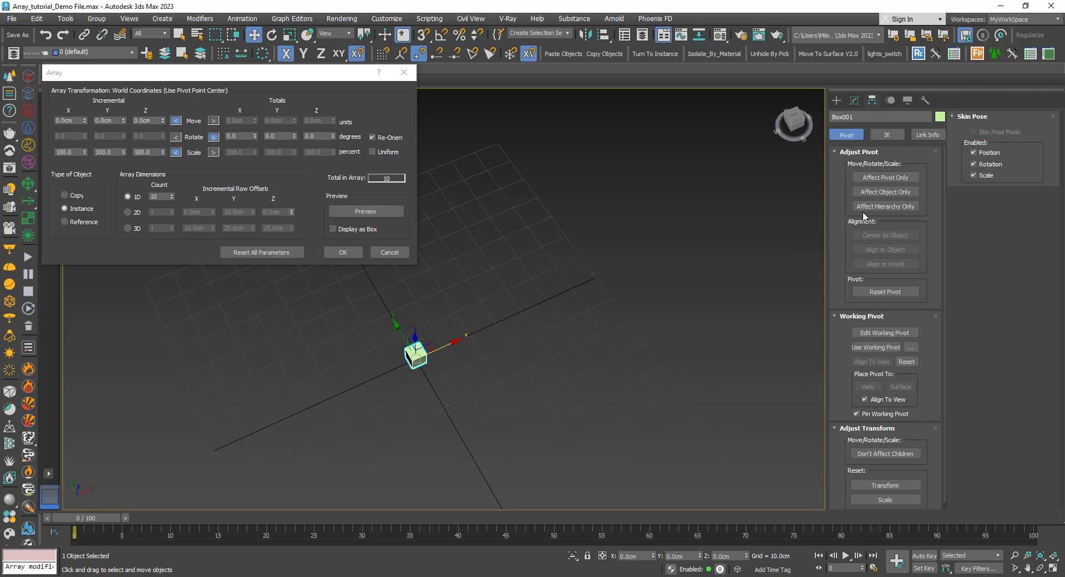
left_click(882, 178)
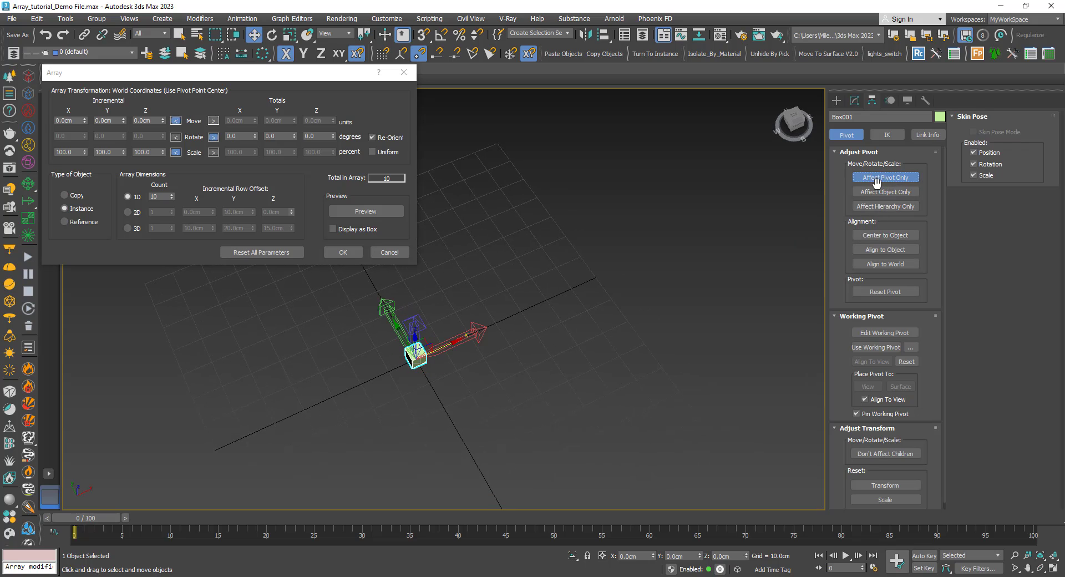
middle_click_drag(534, 371, 492, 418)
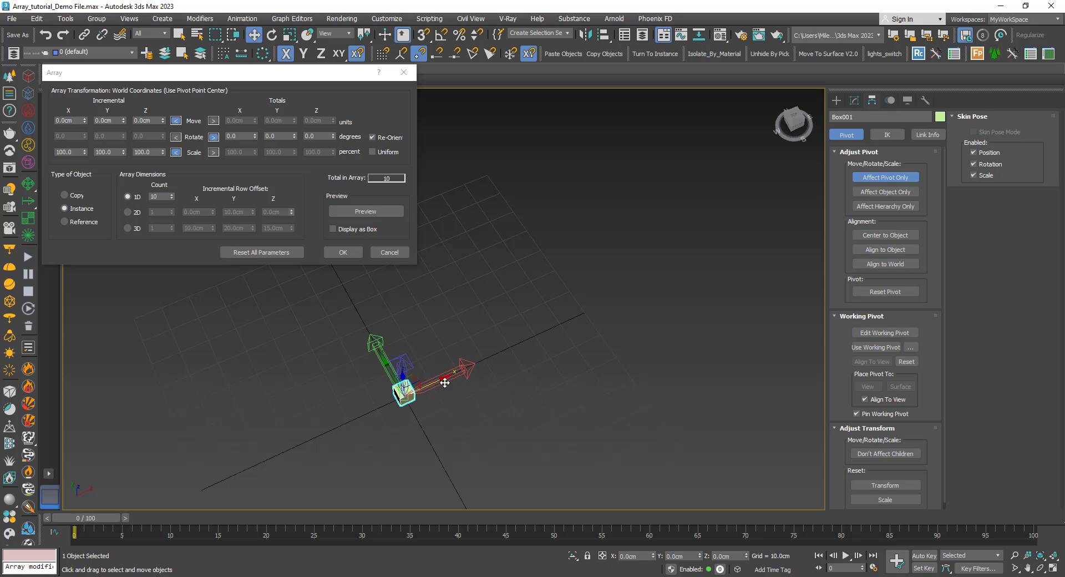
left_click_drag(441, 383, 566, 323)
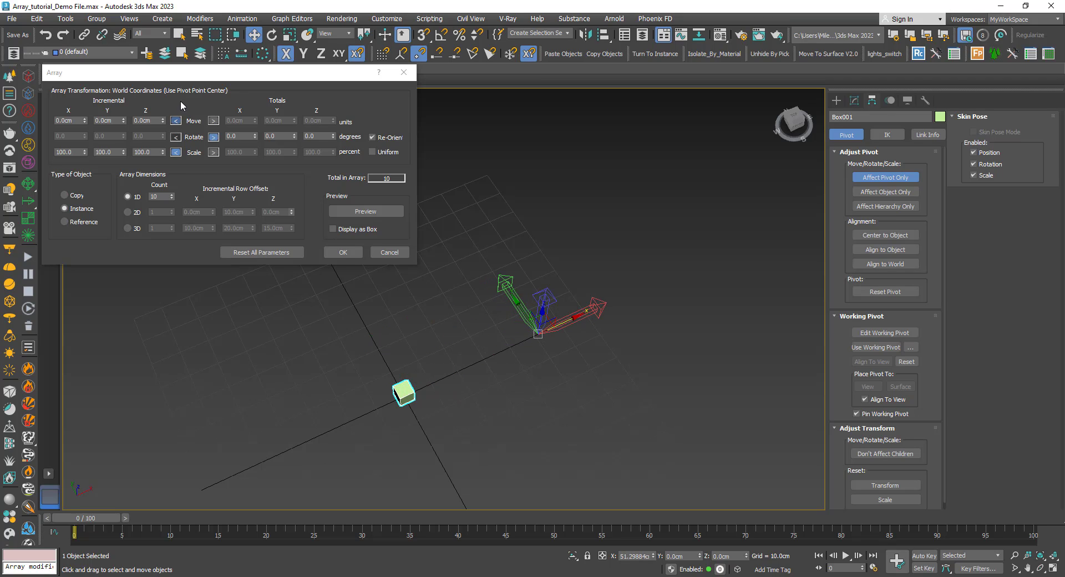
left_click(867, 177)
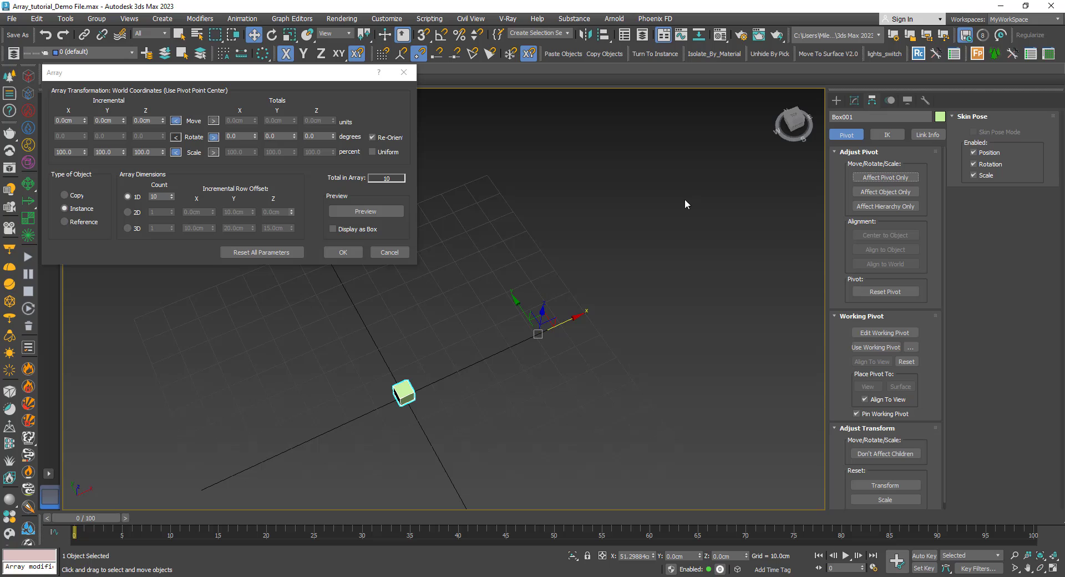
Step: Set the array's total Z rotation to 90 degrees and preview the ten box instances around the offset pivot
left_click(308, 137)
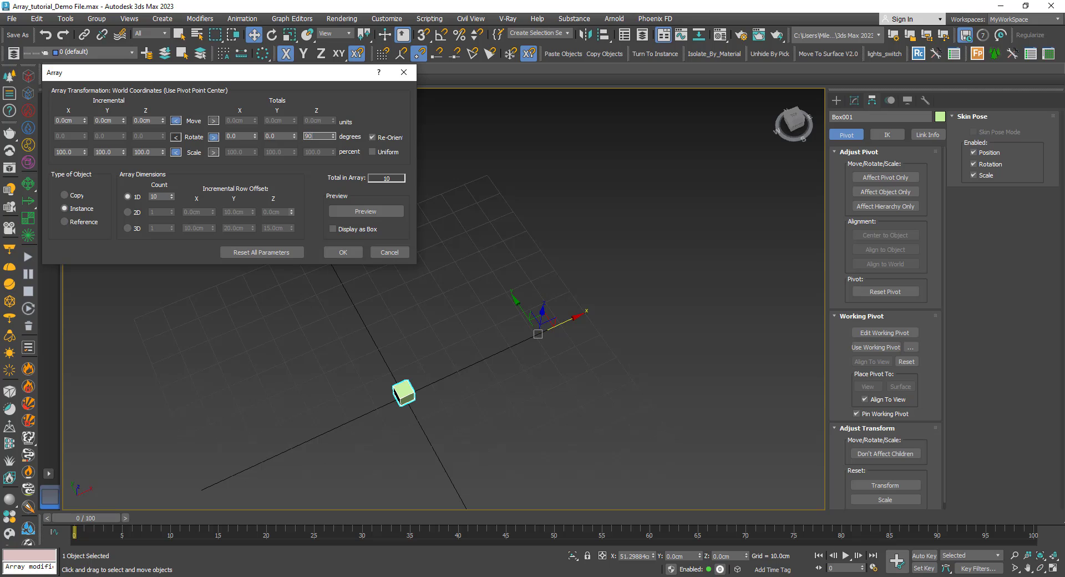
left_click(277, 136)
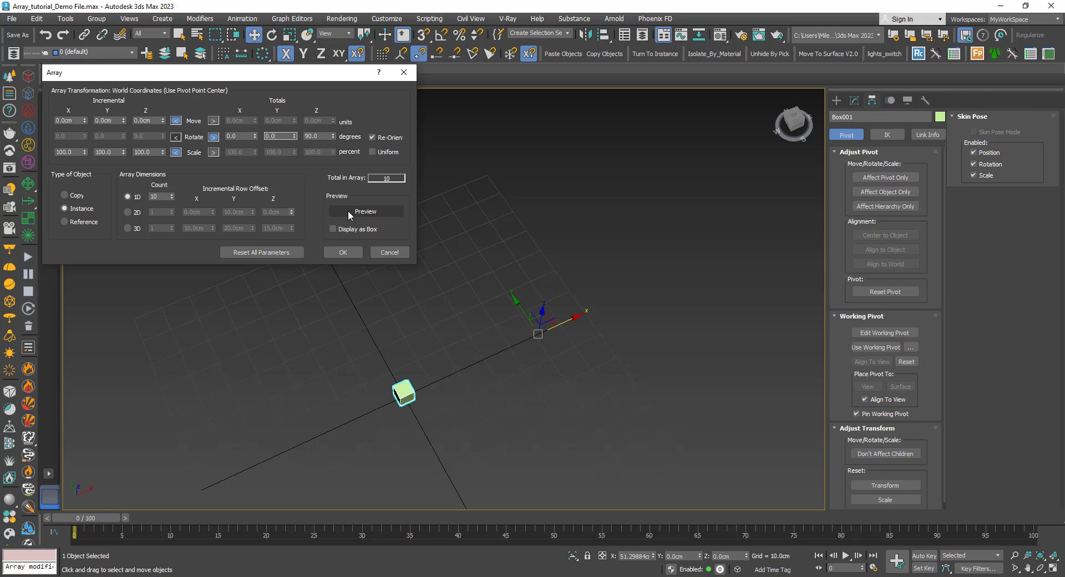
left_click(361, 213)
middle_click_drag(446, 367, 444, 346)
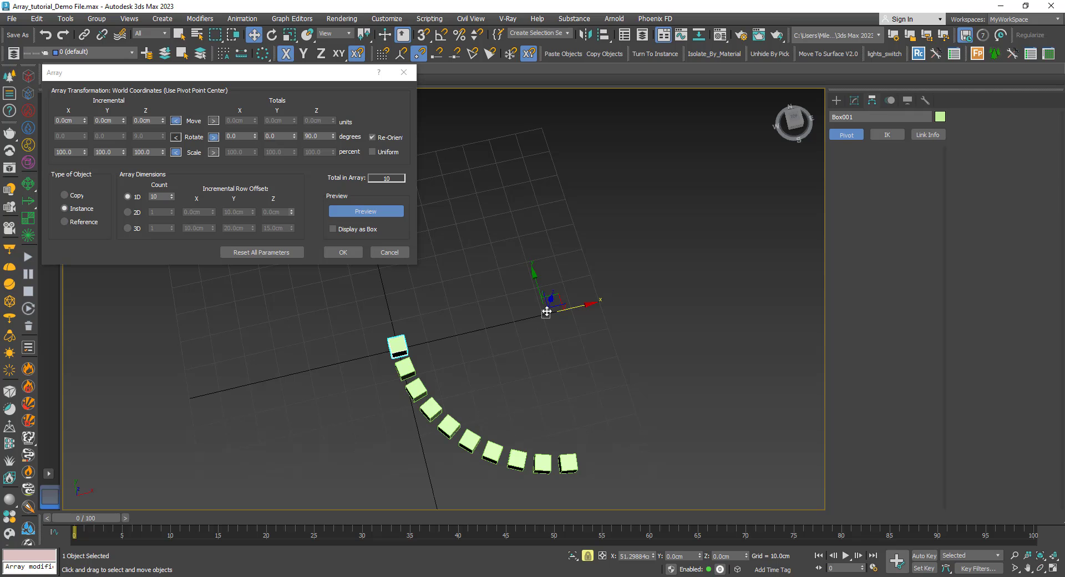
Step: In the Top view, try fewer and more boxes along the 90-degree arc, ending with a 1D count of 17
key("t")
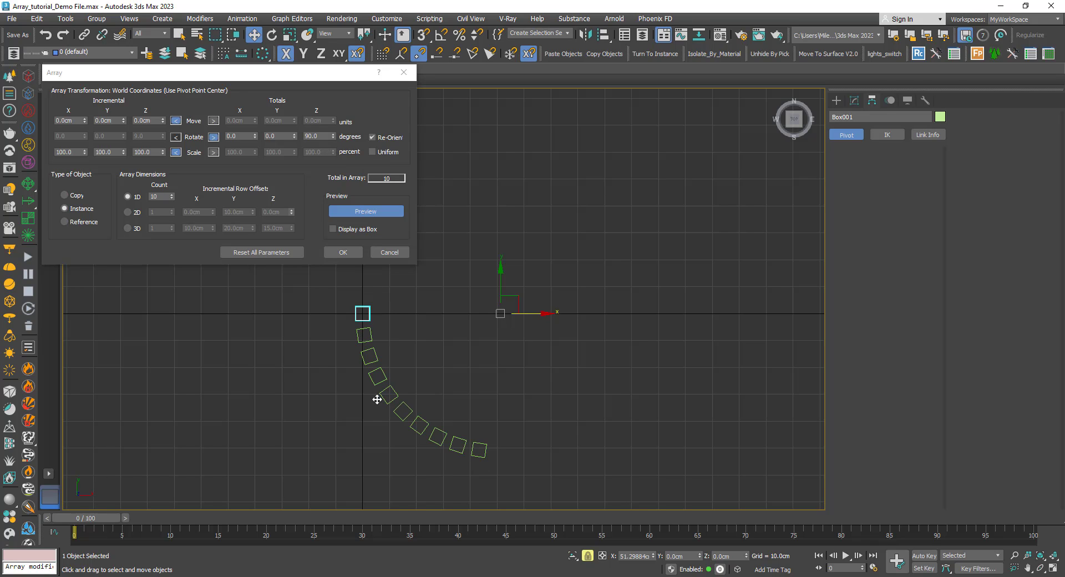
left_click(171, 198)
left_click(171, 198)
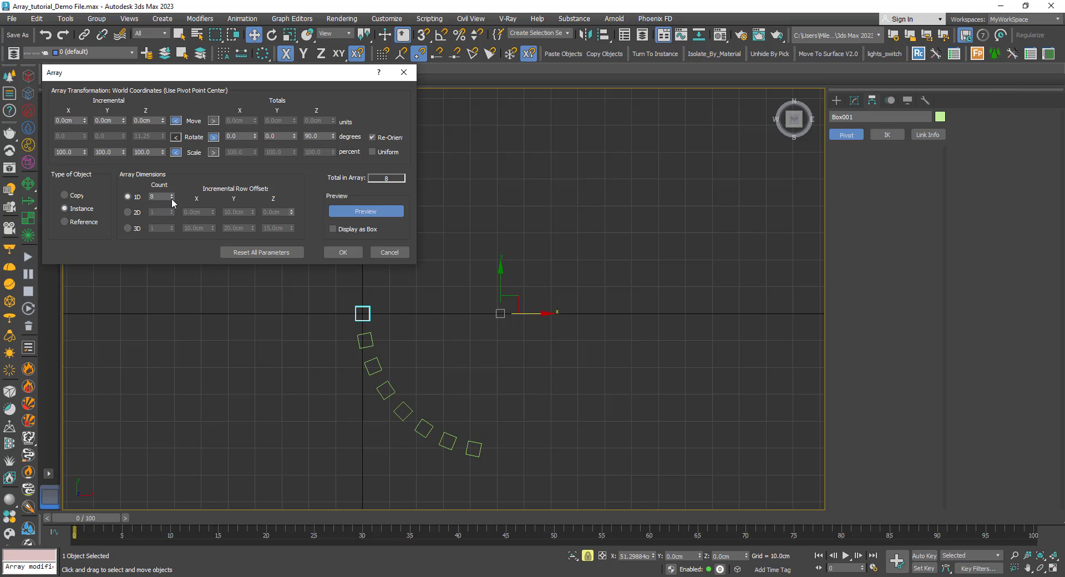
left_click(171, 198)
left_click(172, 198)
left_click(171, 195)
left_click(171, 195)
left_click(171, 195)
left_click(171, 195)
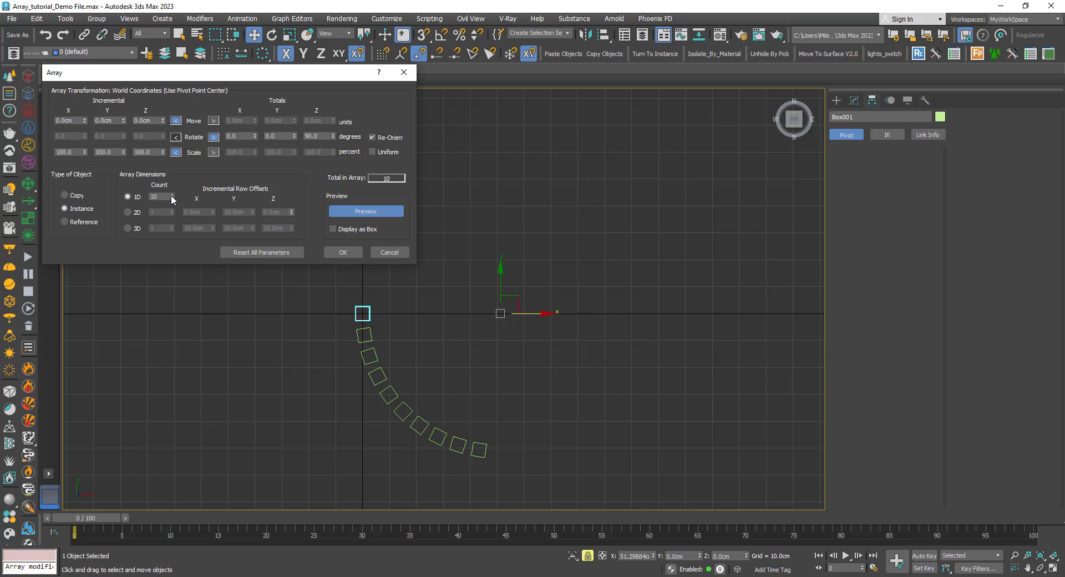
left_click(171, 194)
left_click(171, 195)
left_click(171, 195)
left_click(171, 195)
left_click(171, 195)
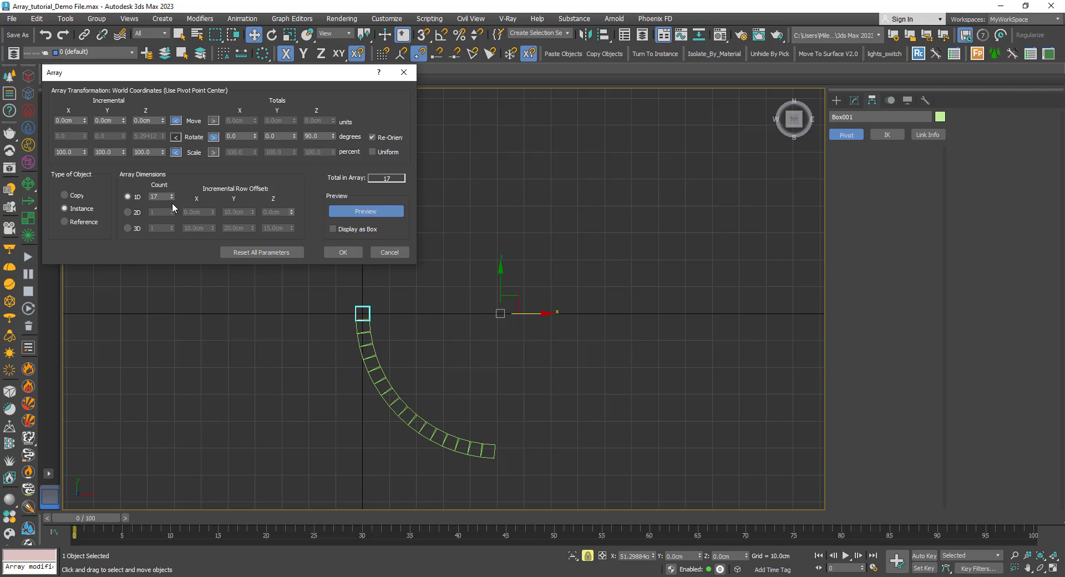
Step: Turn off the preview and cancel the rotated array, returning to the Perspective view
scroll(466, 357, "up", 2)
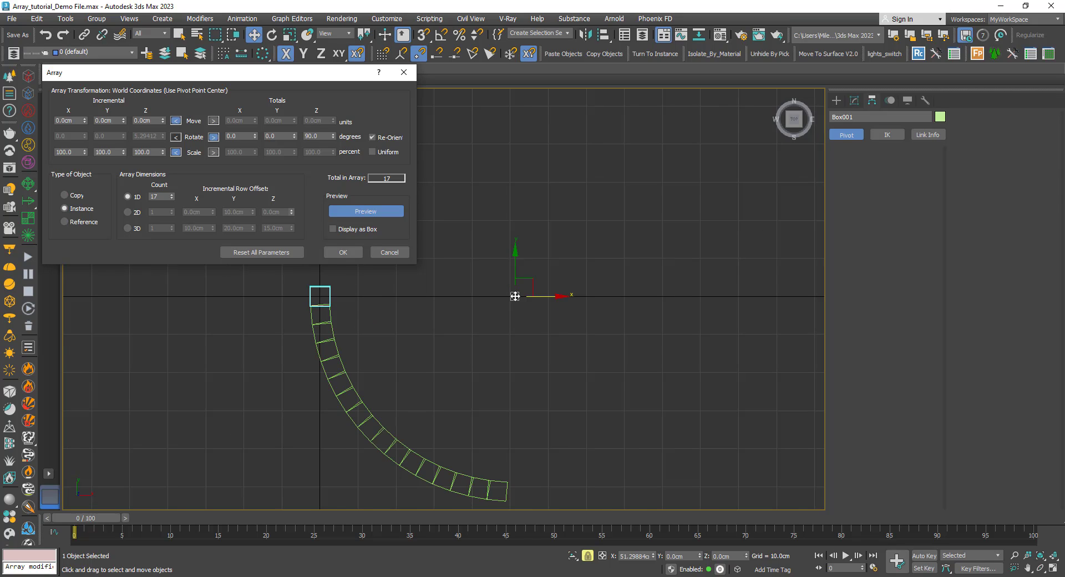
scroll(398, 320, "down", 2)
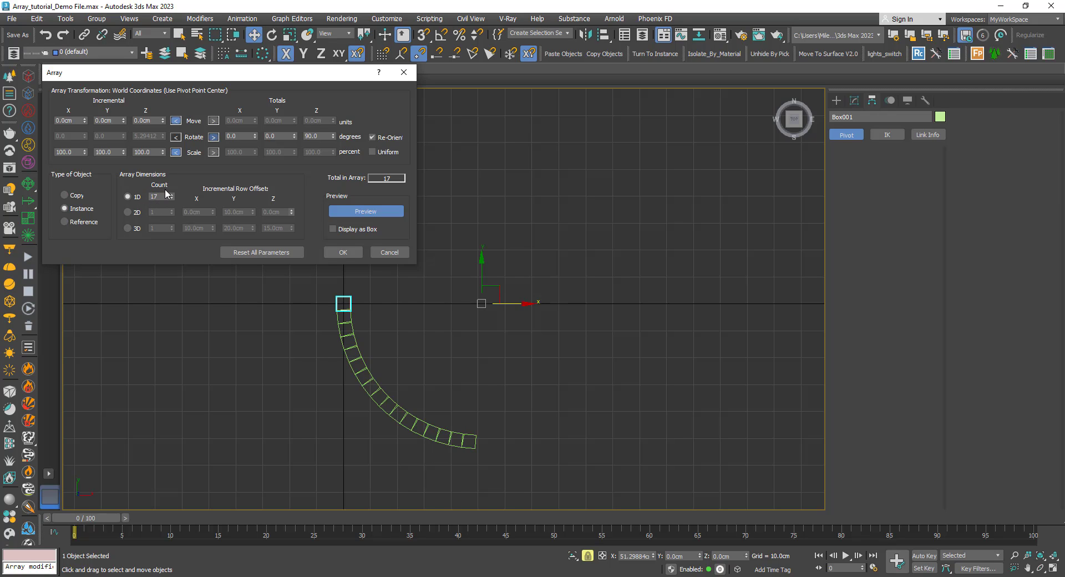
left_click(357, 211)
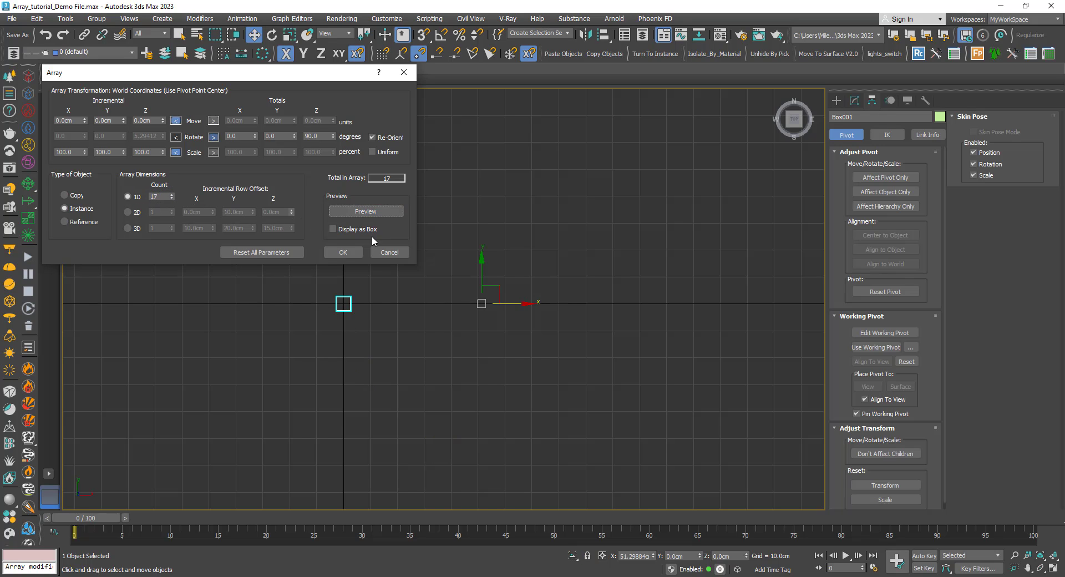
left_click(390, 253)
key("p")
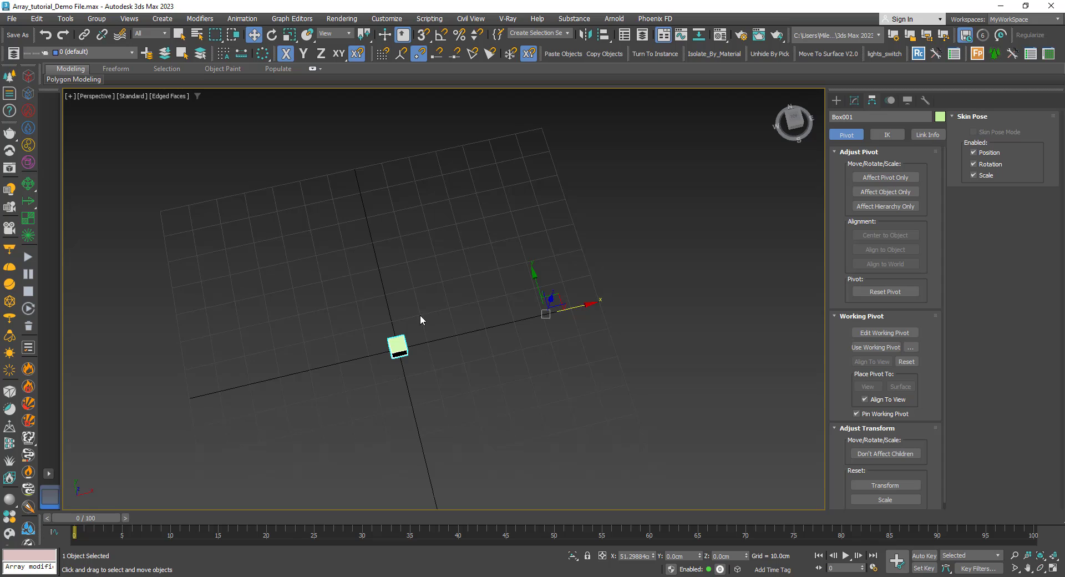
scroll(437, 317, "down", 2)
scroll(419, 350, "up", 2)
middle_click_drag(431, 339, 464, 283, "alt")
scroll(465, 286, "up", 2)
scroll(447, 285, "down", 2)
scroll(451, 301, "up", 2)
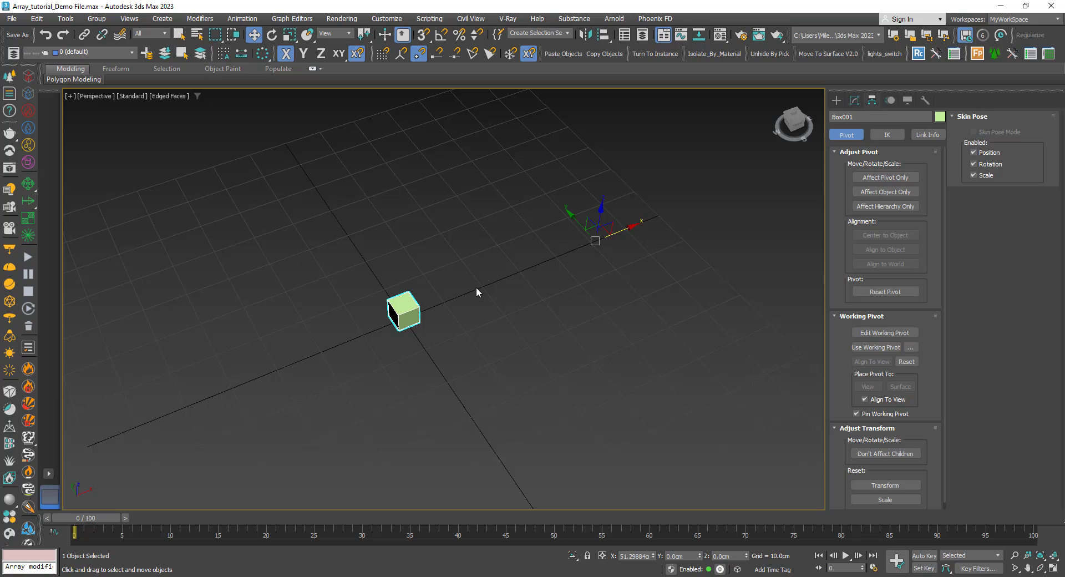
scroll(482, 301, "down", 2)
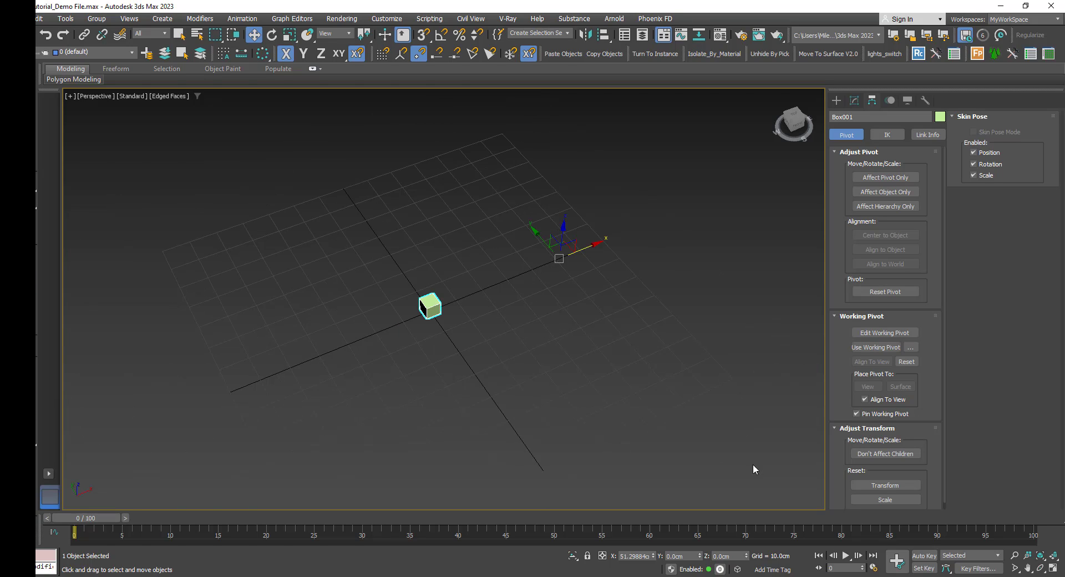